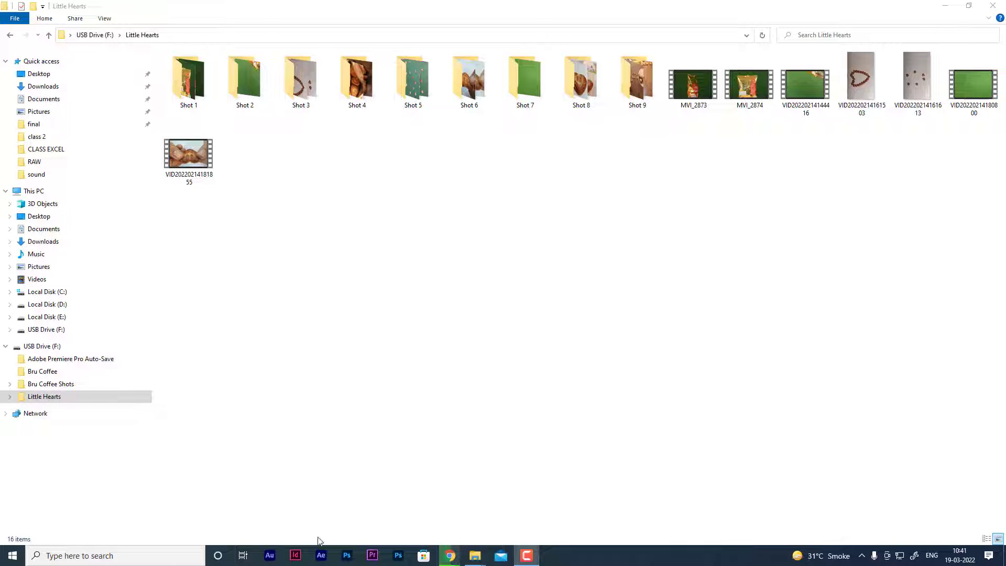
Launch Premiere Pro 2019 and close the Little Hearts folder window to reach the Home screen
{"action": "left_click", "coordinate": [372, 556]}
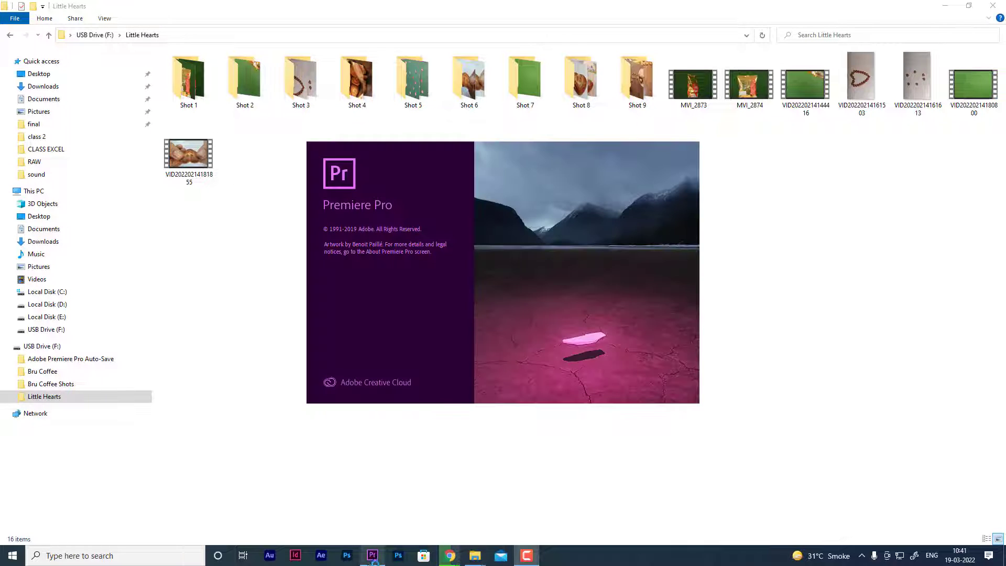
{"action": "left_click", "coordinate": [946, 6]}
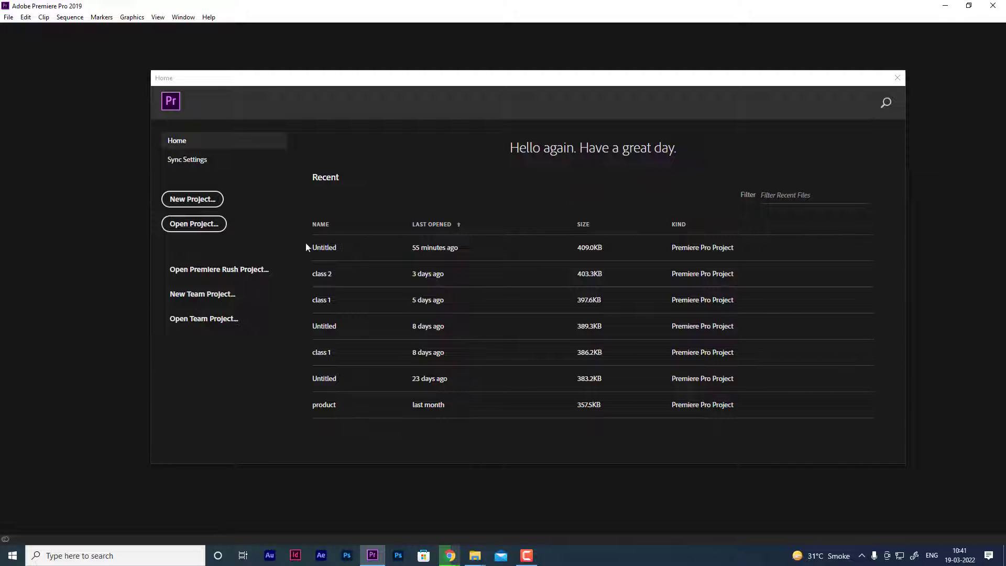
Create a new Untitled project in the try folder, overwriting the existing project
{"action": "left_click", "coordinate": [202, 197]}
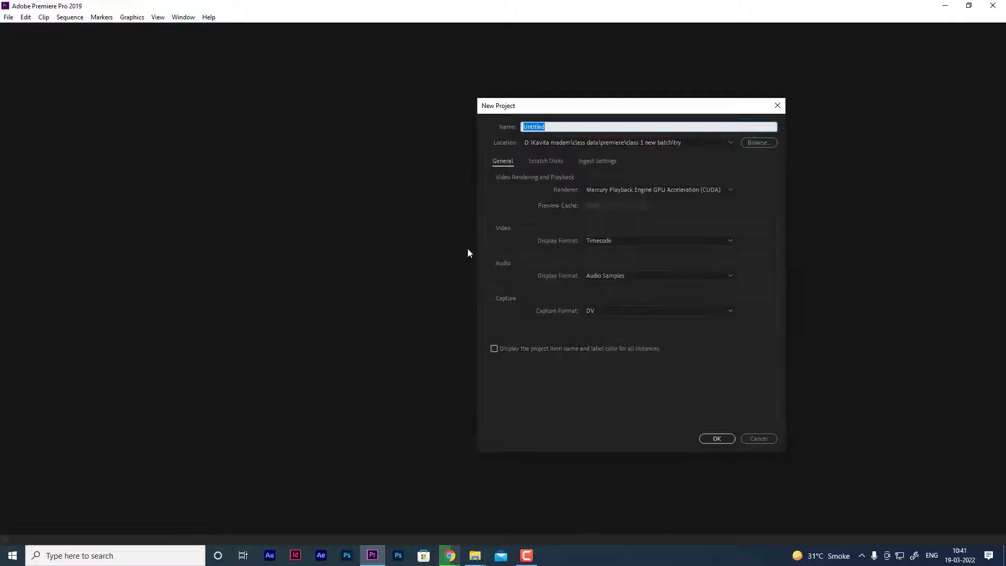
{"action": "left_click", "coordinate": [769, 143]}
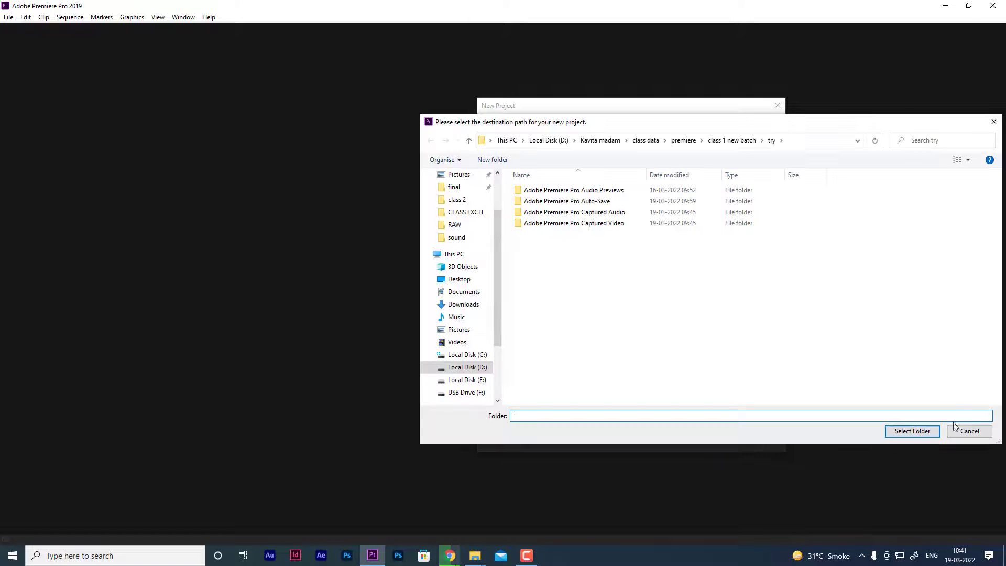
{"action": "left_click", "coordinate": [970, 431]}
{"action": "left_click", "coordinate": [718, 439]}
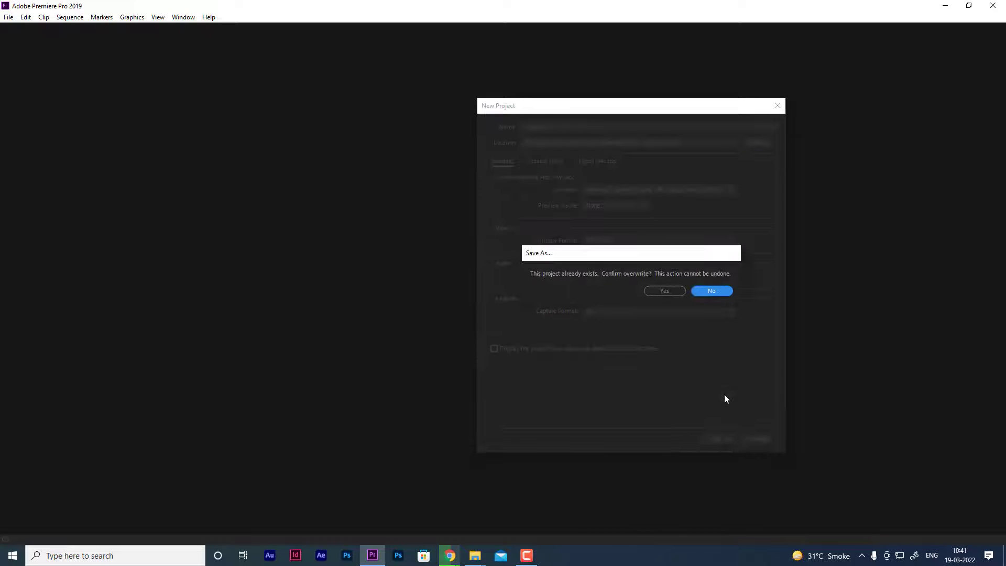
{"action": "left_click", "coordinate": [661, 290]}
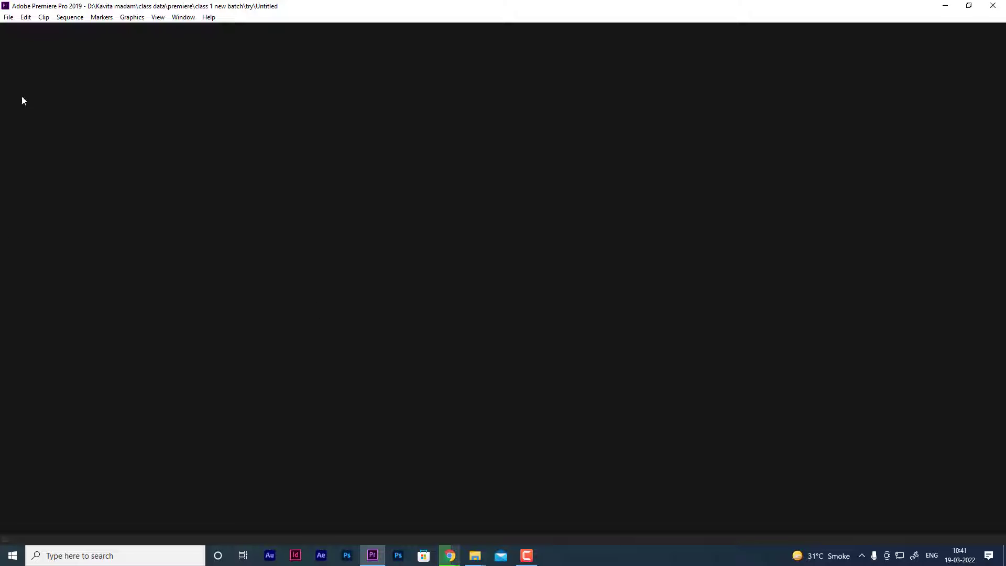
Import MVI_2873.MP4 and MVI_2874.MP4 from E:\NARYAN BATCH\Little Hearts\Shot 1
{"action": "left_click", "coordinate": [135, 461]}
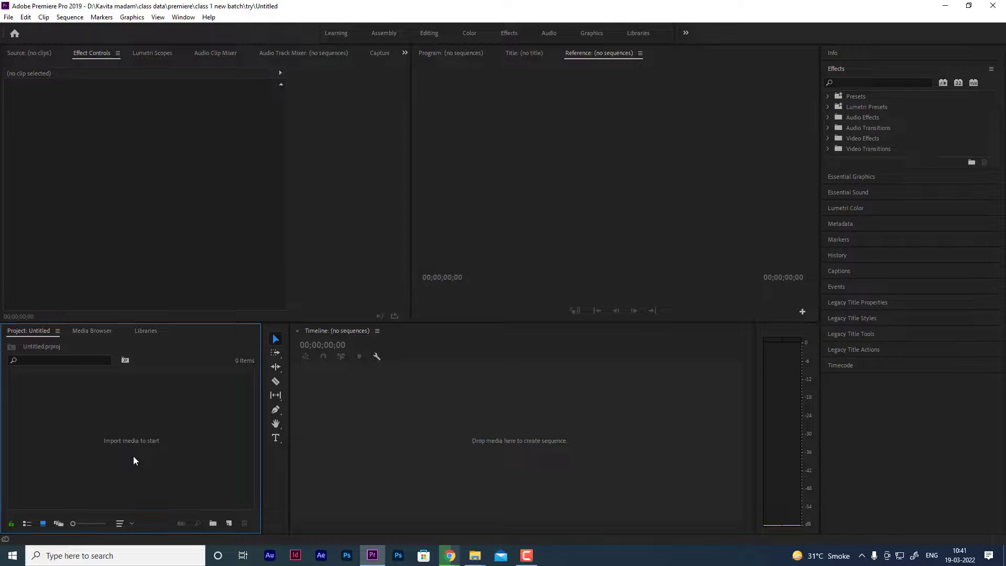
{"action": "double_click", "coordinate": [139, 451]}
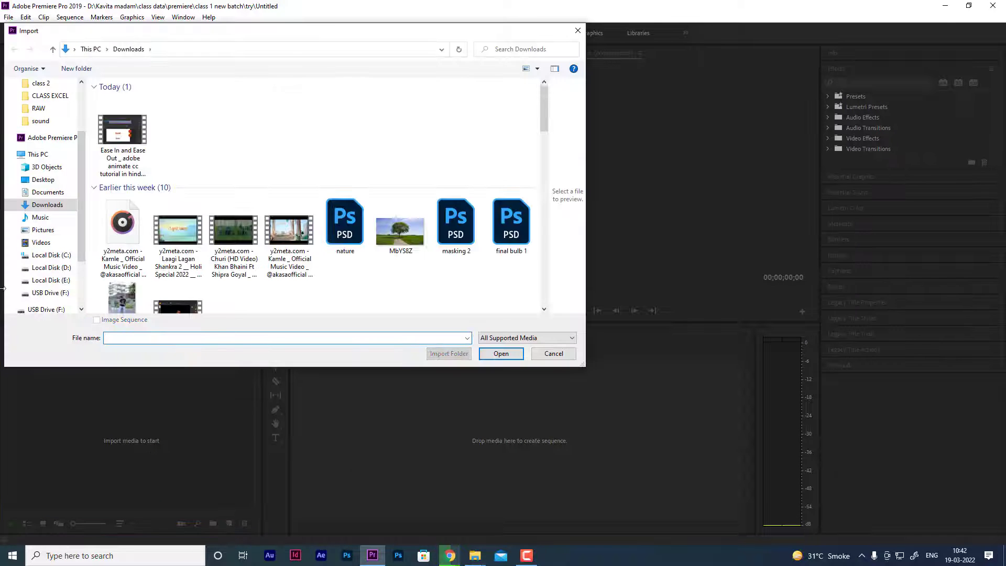
{"action": "left_click", "coordinate": [51, 280]}
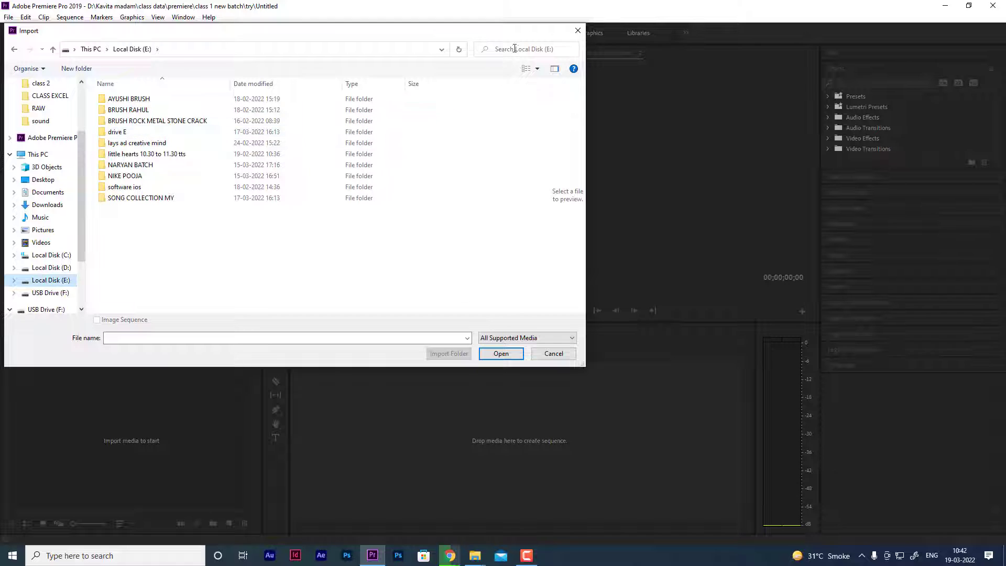
{"action": "double_click", "coordinate": [130, 165]}
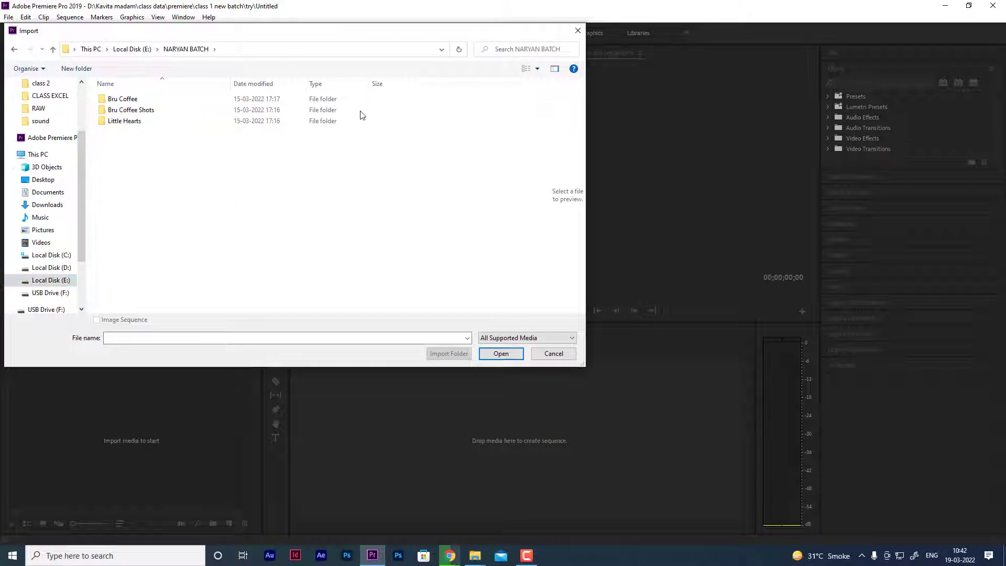
{"action": "double_click", "coordinate": [124, 121]}
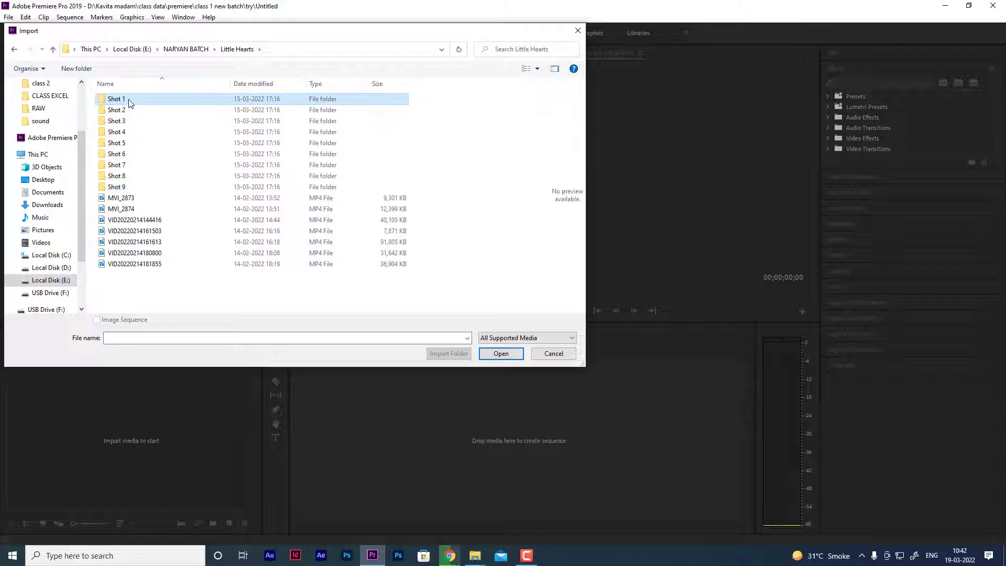
{"action": "double_click", "coordinate": [127, 100]}
{"action": "left_click_drag", "start_coordinate": [111, 166], "coordinate": [319, 99]}
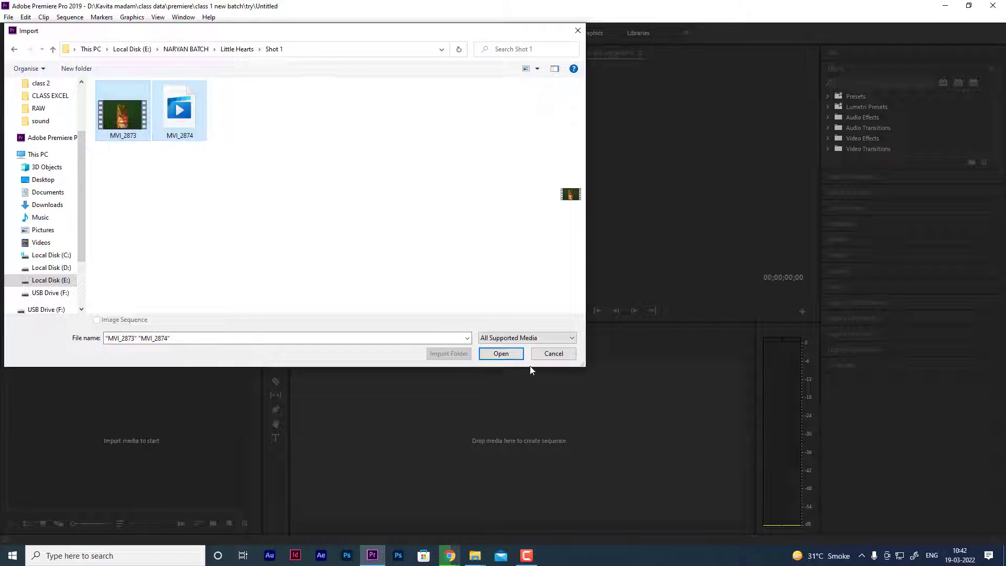
{"action": "left_click", "coordinate": [502, 354]}
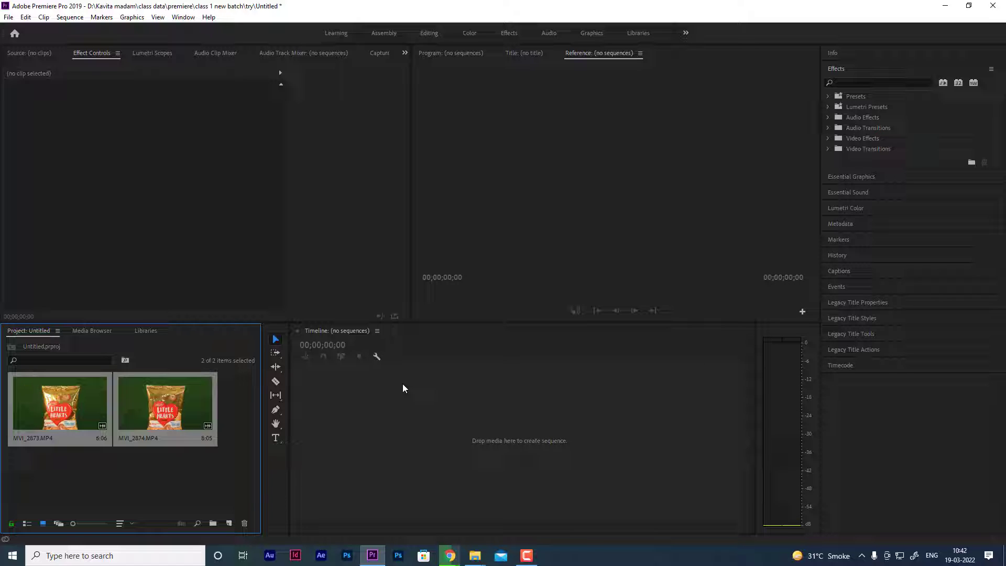
Preview the MVI_2873 and MVI_2874 clips in the Source monitor
{"action": "left_click", "coordinate": [61, 477]}
{"action": "double_click", "coordinate": [36, 407]}
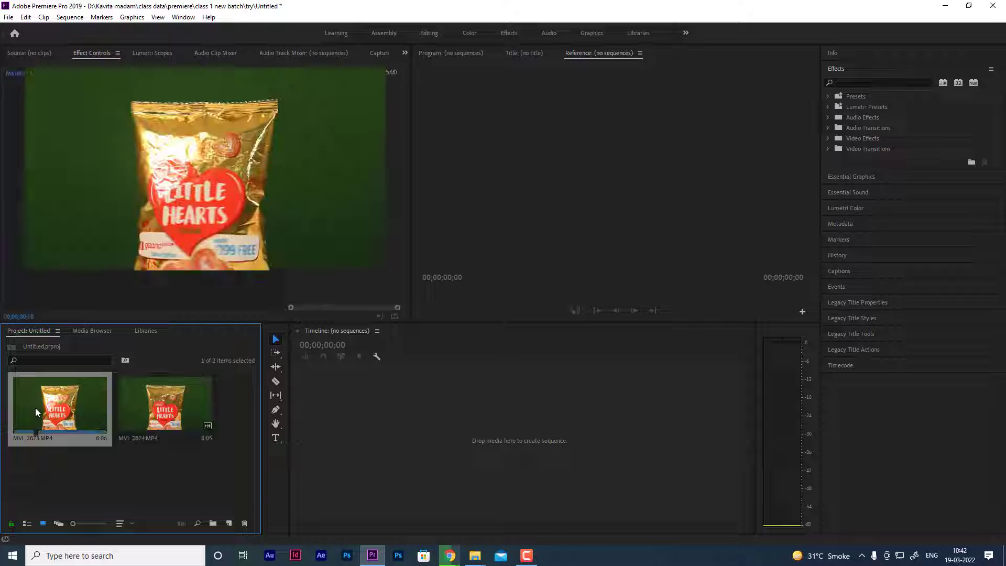
{"action": "left_click", "coordinate": [208, 308]}
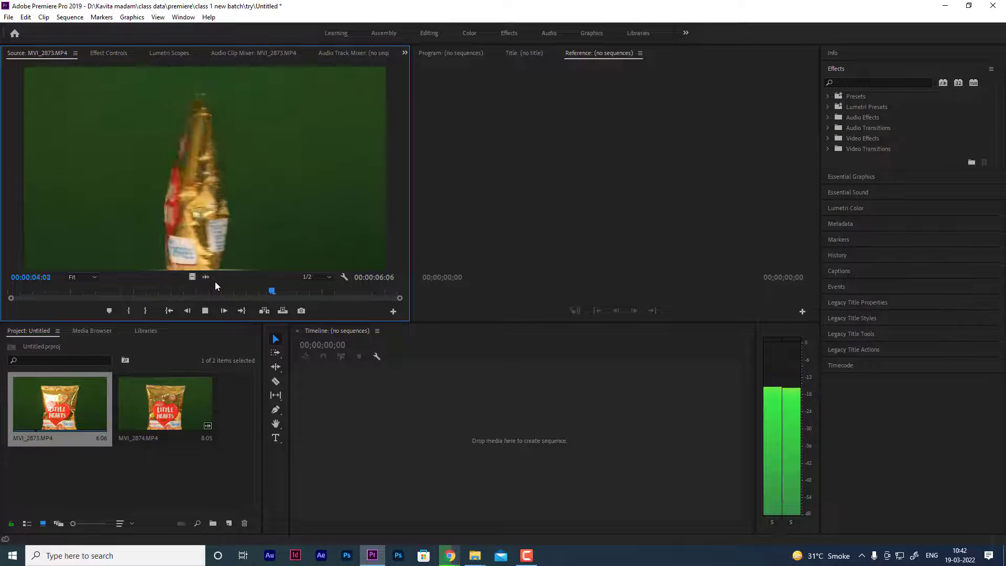
{"action": "double_click", "coordinate": [175, 407]}
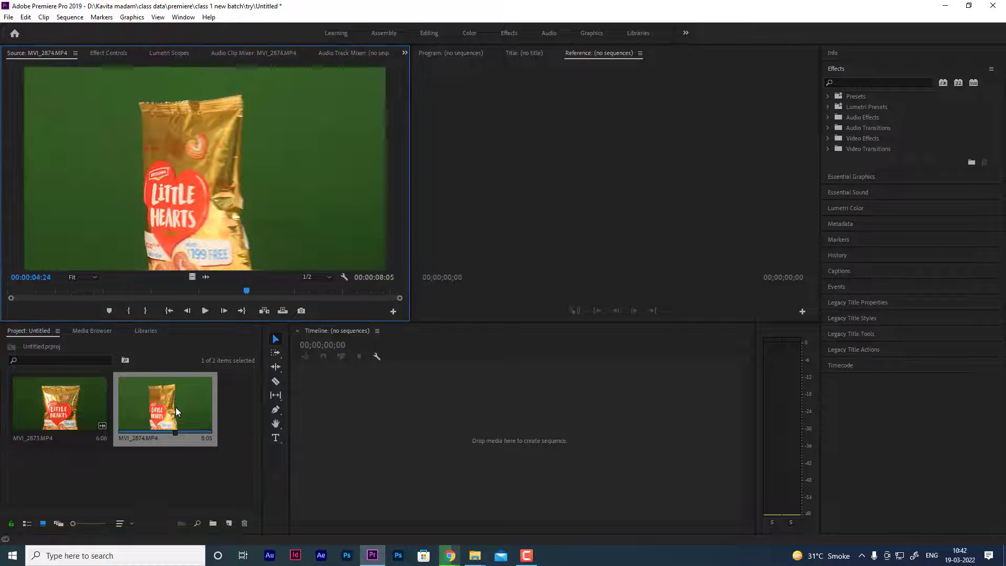
{"action": "left_click", "coordinate": [207, 310]}
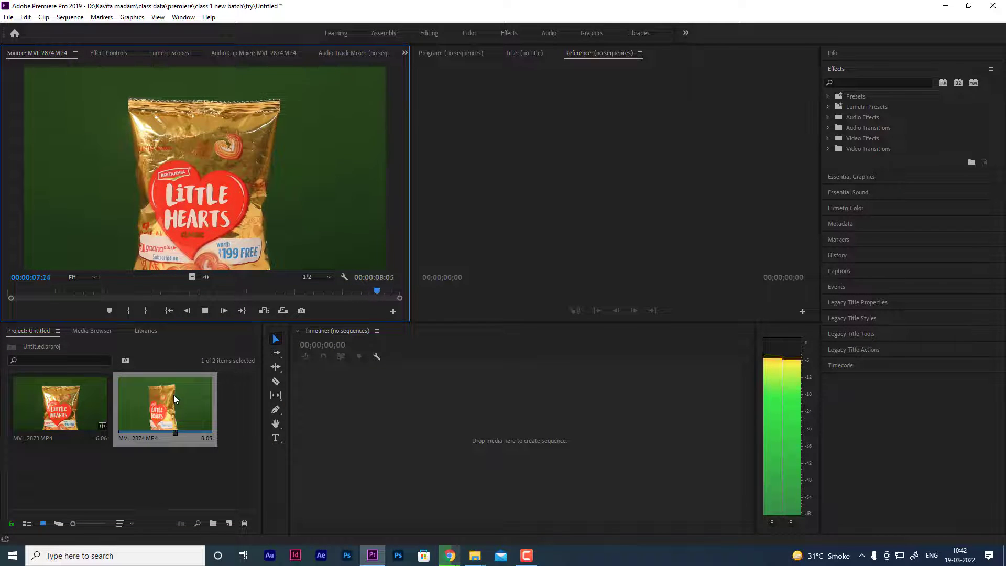
{"action": "left_click", "coordinate": [204, 310]}
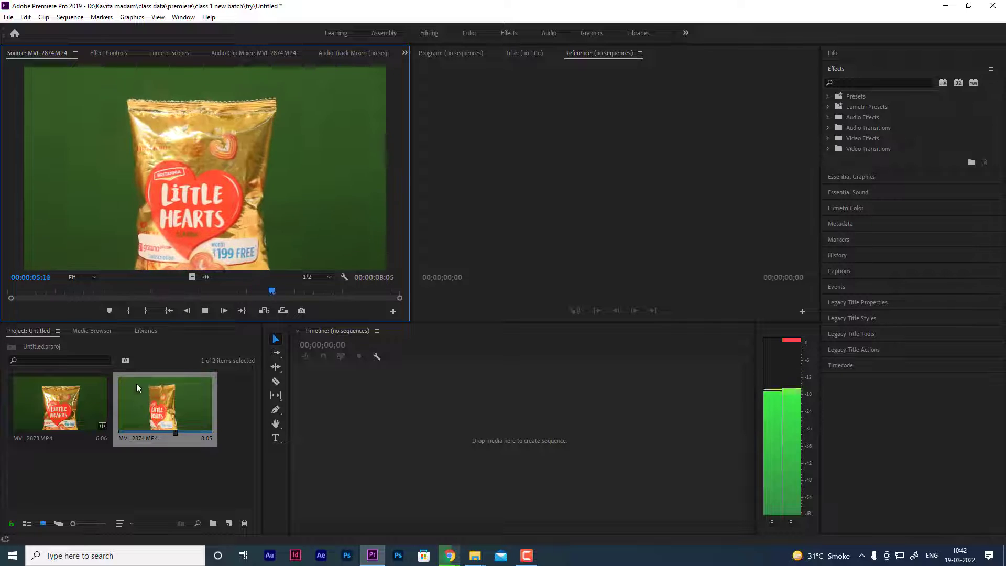
Replay MVI_2873 to about five seconds and drag its video only into a new sequence
{"action": "double_click", "coordinate": [69, 395]}
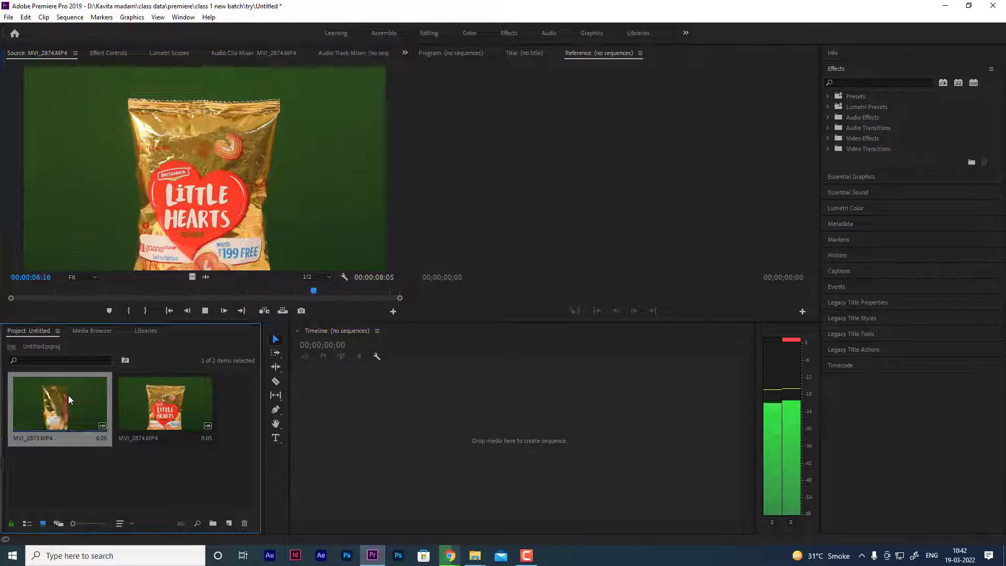
{"action": "left_click", "coordinate": [205, 312]}
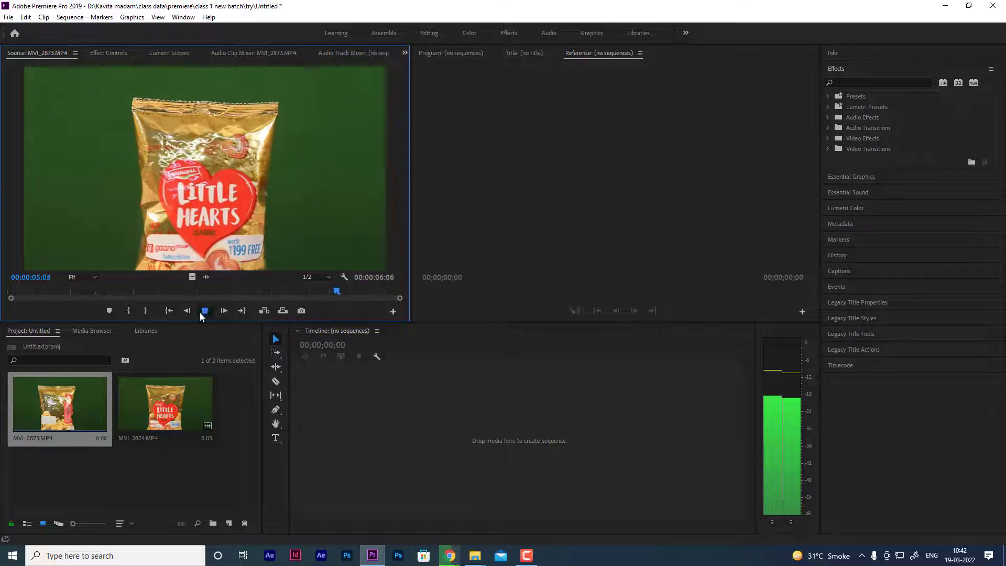
{"action": "left_click", "coordinate": [201, 312]}
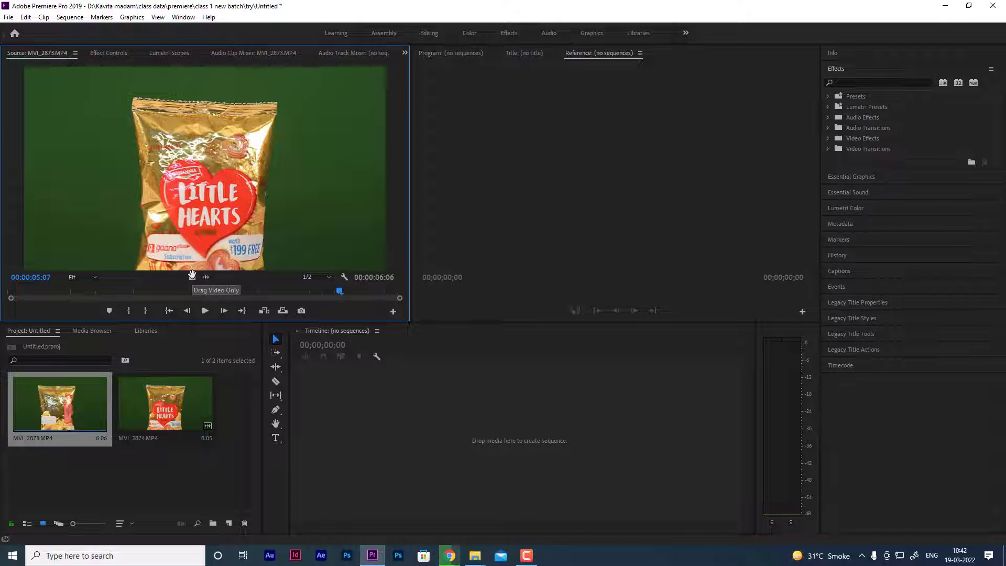
{"action": "left_click_drag", "start_coordinate": [192, 277], "coordinate": [410, 451]}
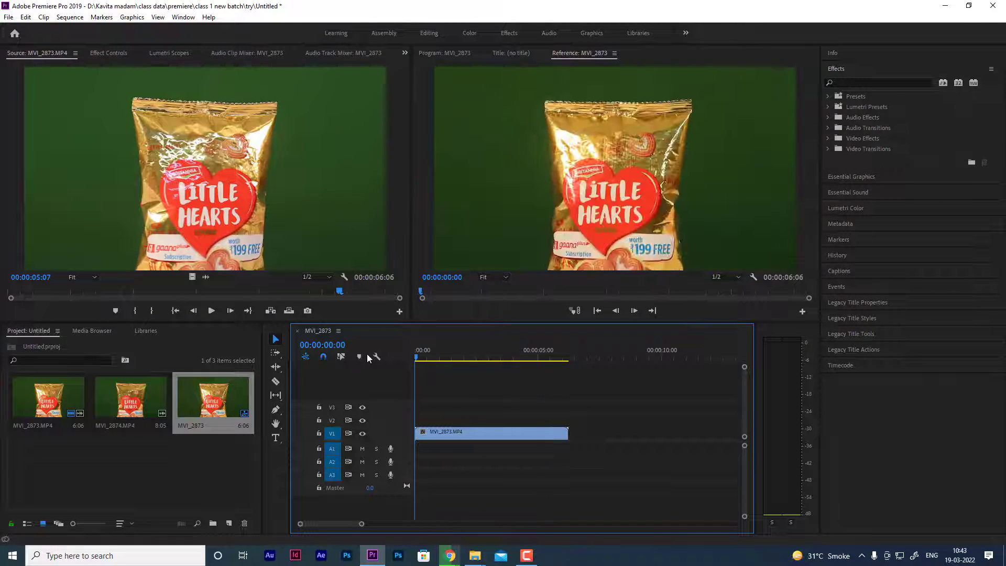
Play the new MVI_2873 sequence through
{"action": "key", "text": "space"}
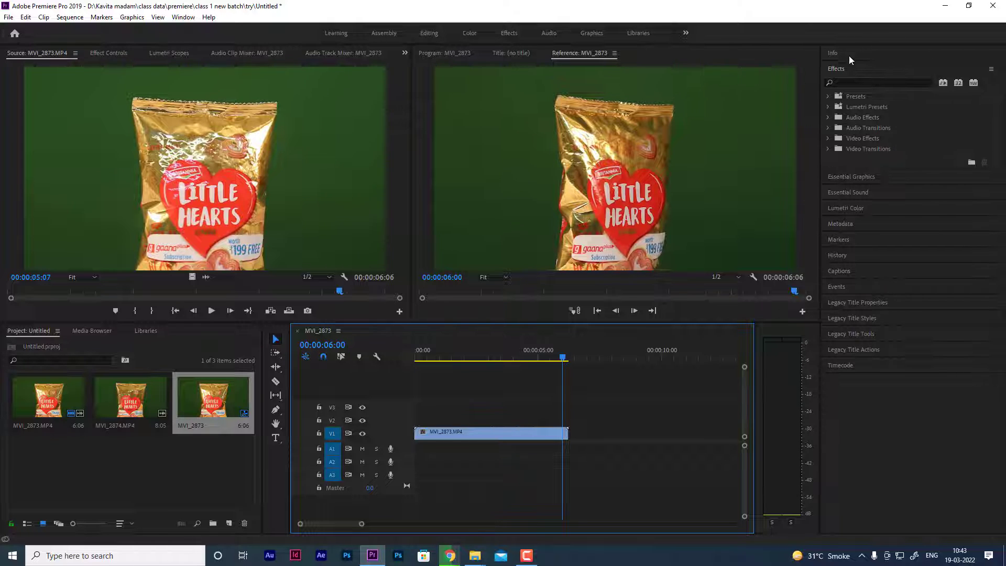
Filter the Effects panel by 'key' and apply Ultra Key to the MVI_2873 clip
{"action": "left_click", "coordinate": [849, 83]}
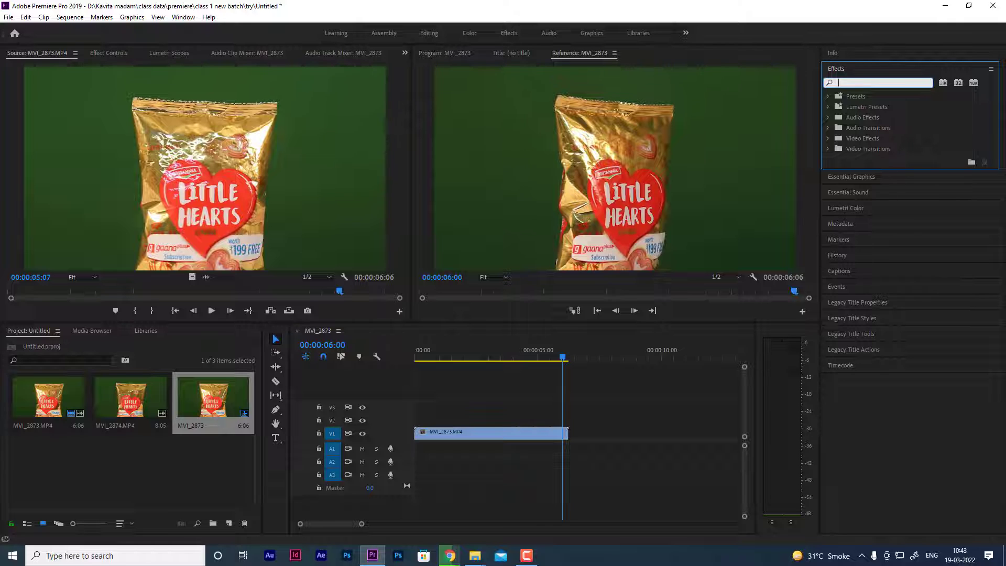
{"action": "type", "text": "KEYLIGH"}
{"action": "double_click", "coordinate": [865, 82]}
{"action": "key", "text": "BackSpace"}
{"action": "type", "text": "key"}
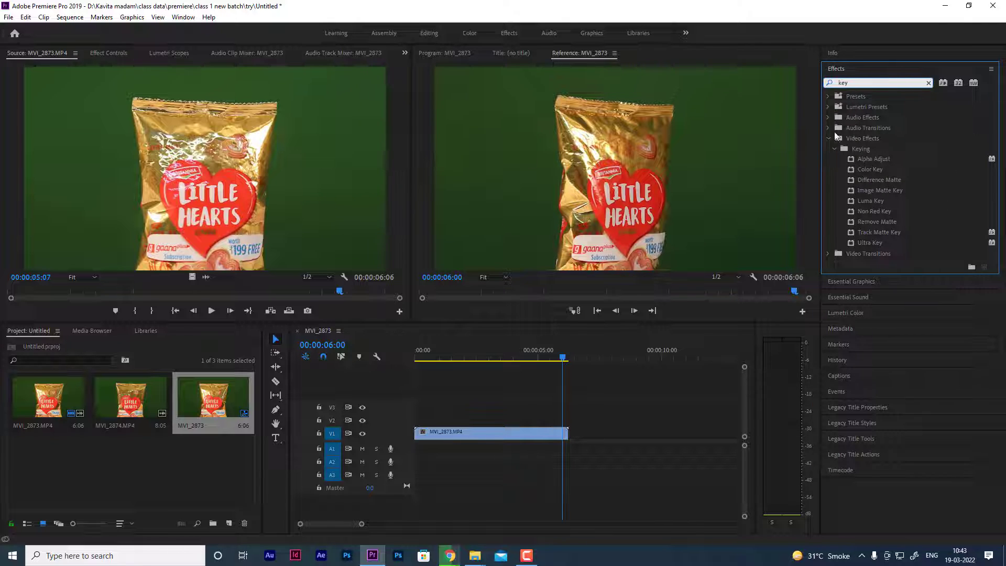
{"action": "left_click", "coordinate": [870, 244]}
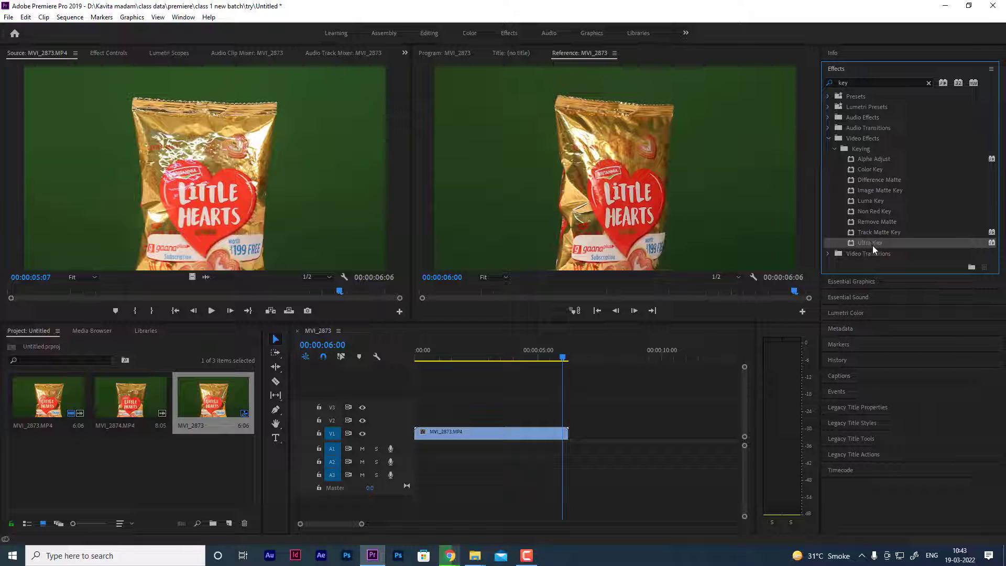
{"action": "left_click_drag", "start_coordinate": [873, 245], "coordinate": [440, 432]}
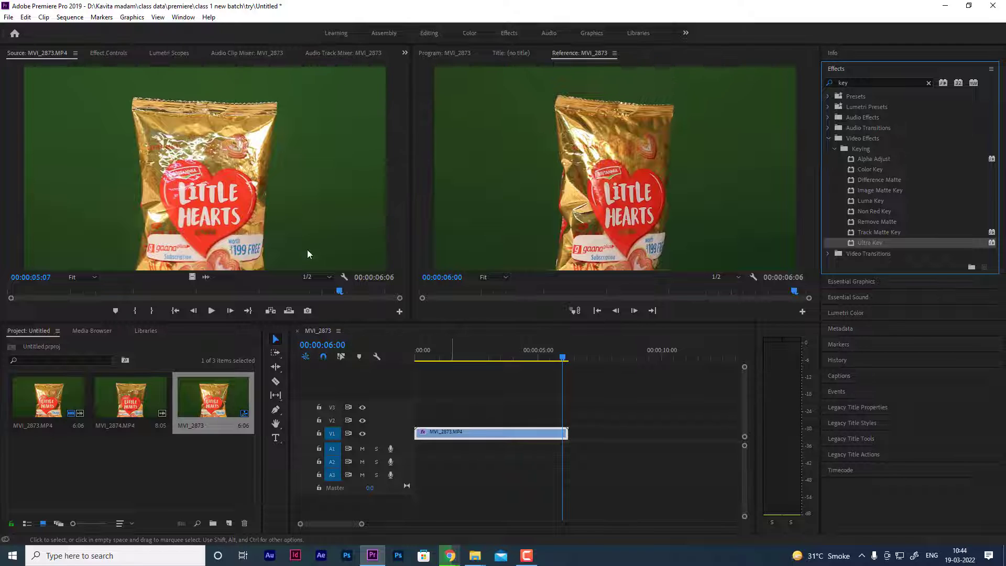
Set Ultra Key's Key Color by eyedropping the green backdrop of the MVI_2873 clip
{"action": "left_click", "coordinate": [108, 52]}
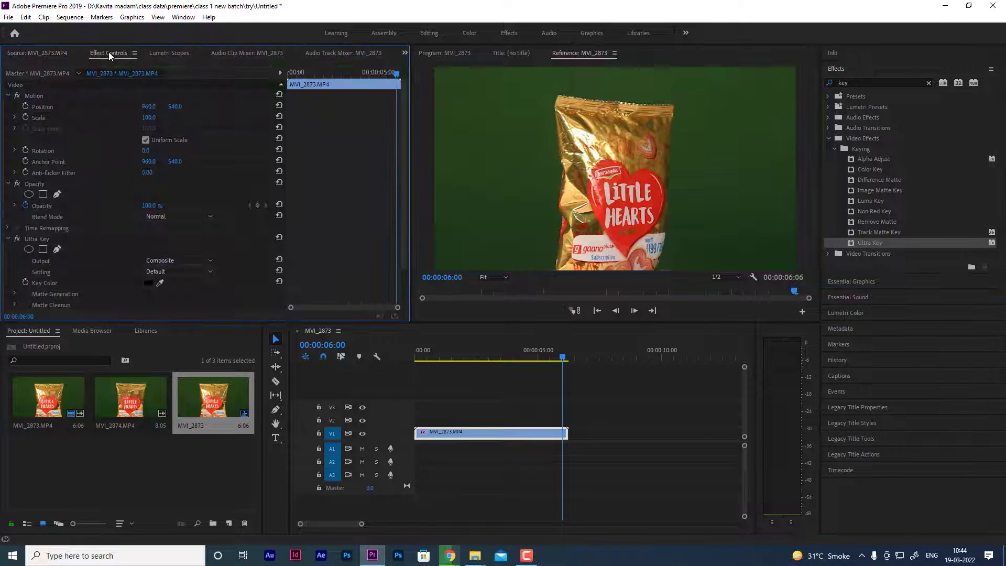
{"action": "left_click", "coordinate": [36, 53]}
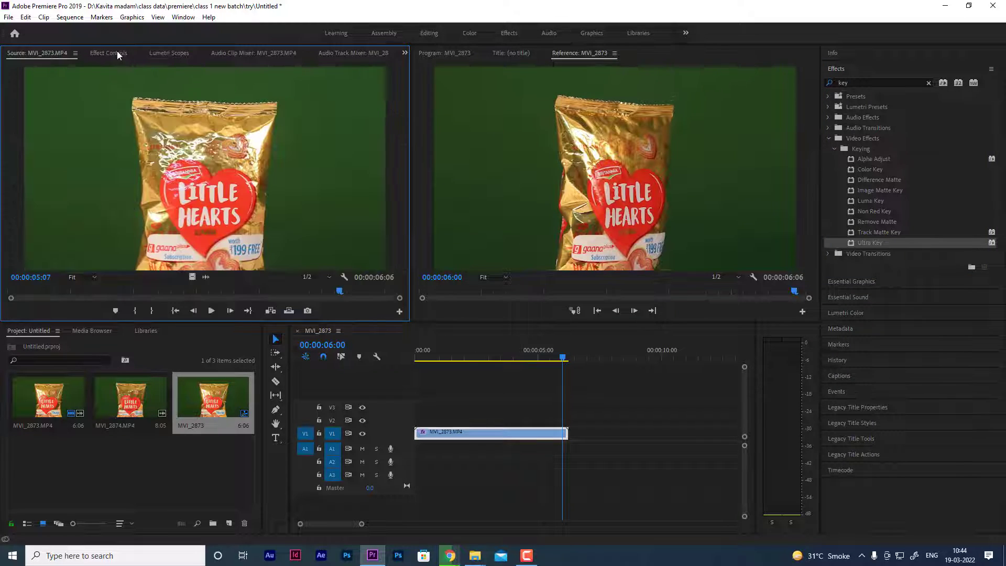
{"action": "left_click", "coordinate": [97, 55]}
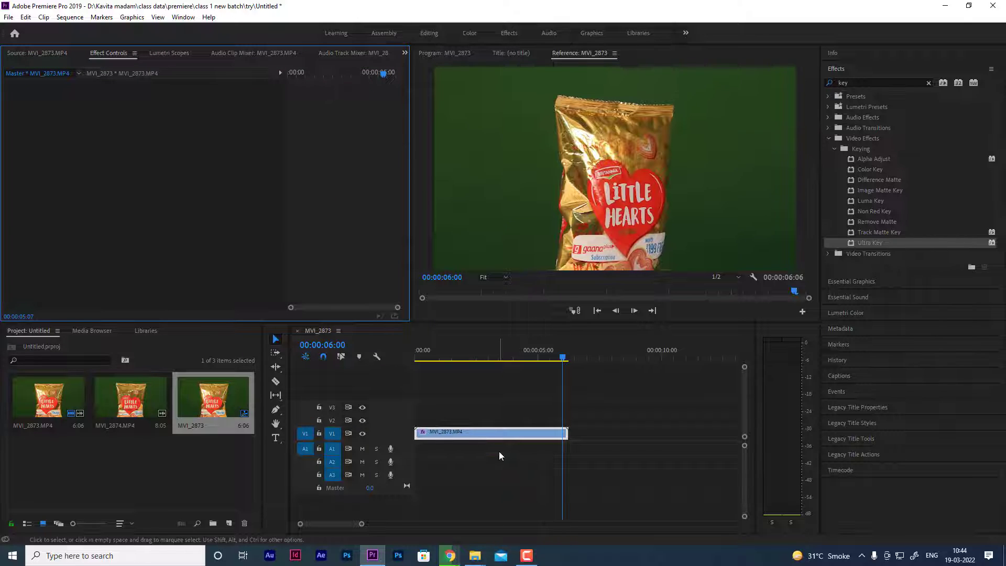
{"action": "left_click", "coordinate": [508, 438]}
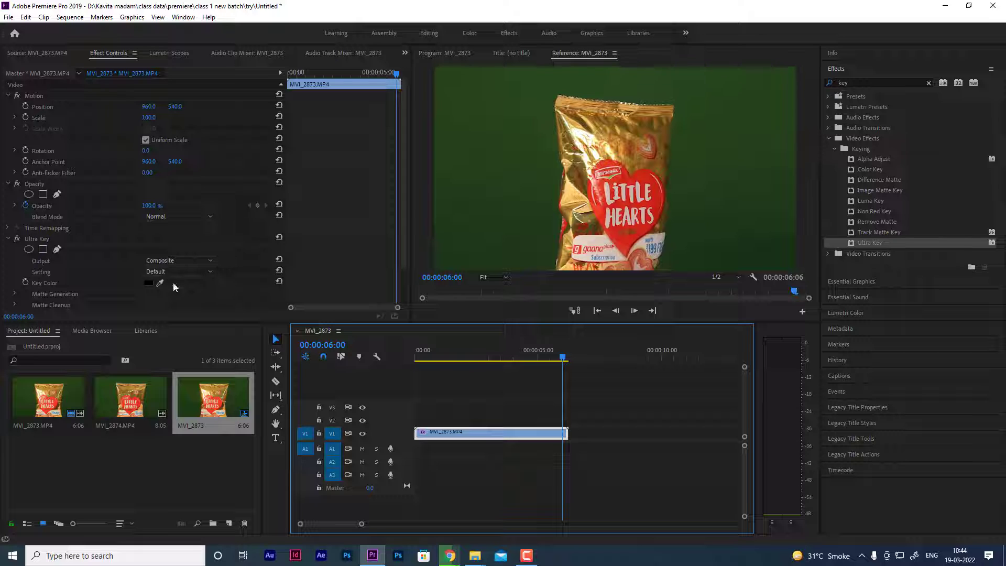
{"action": "left_click", "coordinate": [33, 241]}
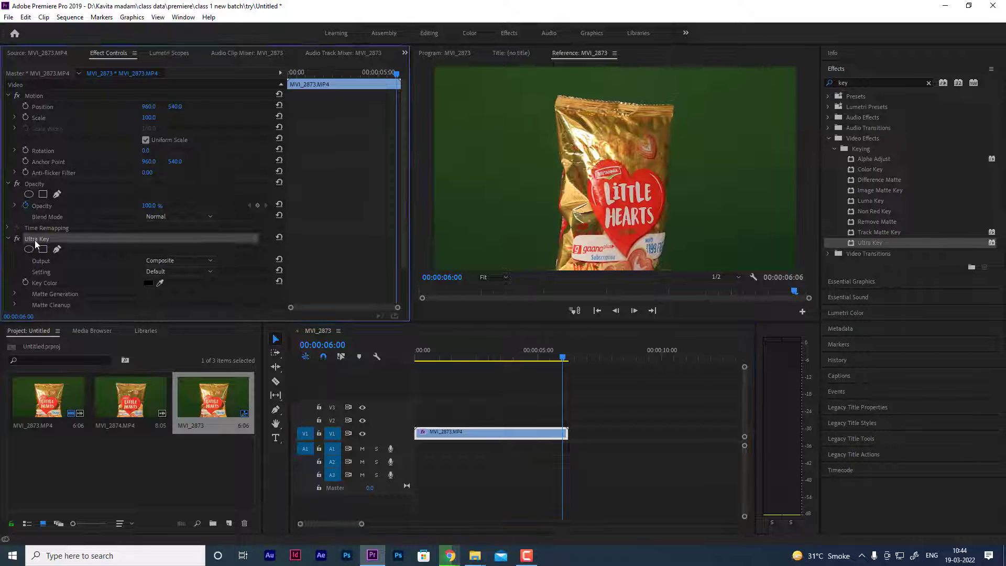
{"action": "left_click", "coordinate": [8, 96]}
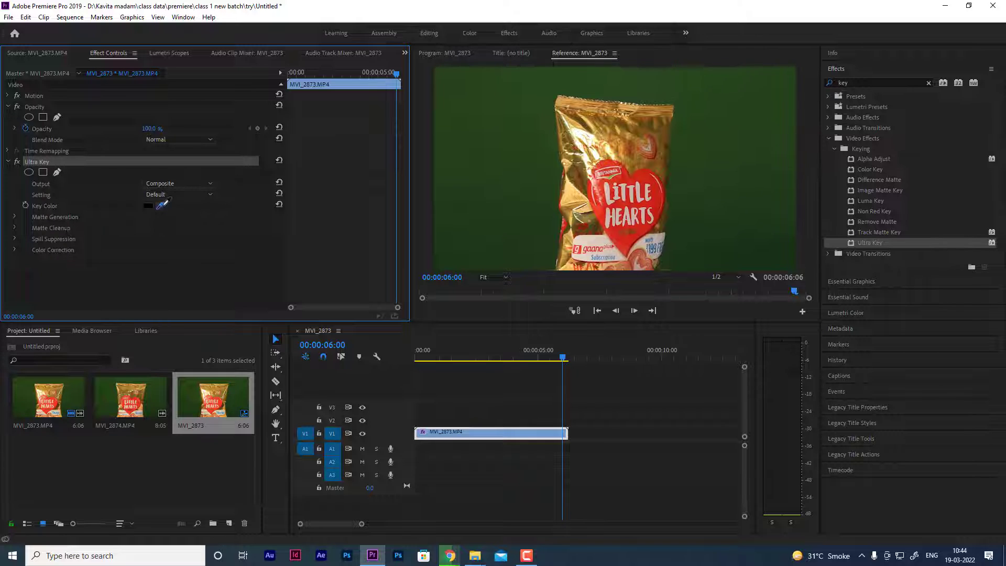
{"action": "left_click", "coordinate": [162, 205]}
{"action": "left_click", "coordinate": [499, 154]}
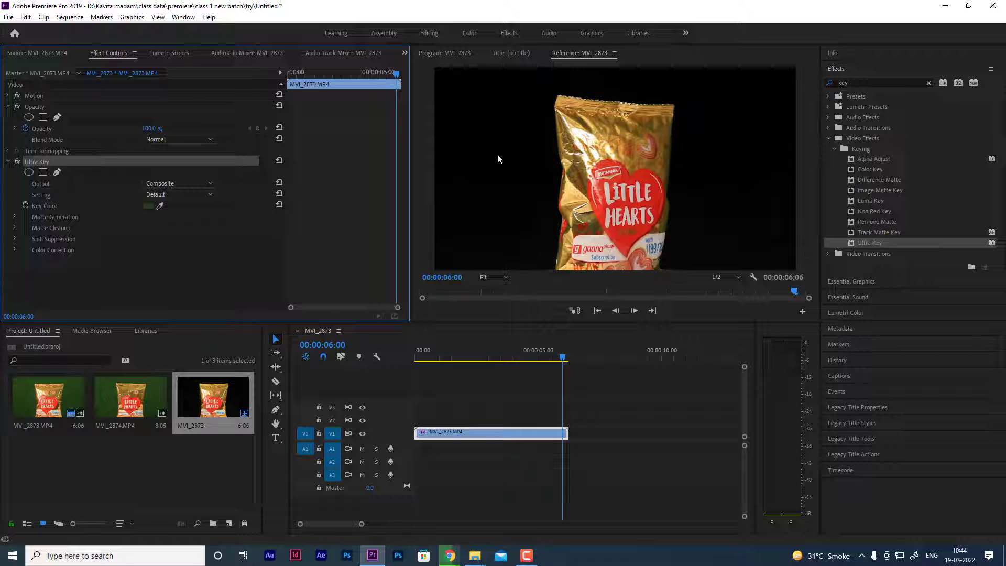
Play the keyed sequence from the start with the monitor maximized
{"action": "left_click_drag", "start_coordinate": [563, 357], "coordinate": [416, 357]}
{"action": "key", "text": "space"}
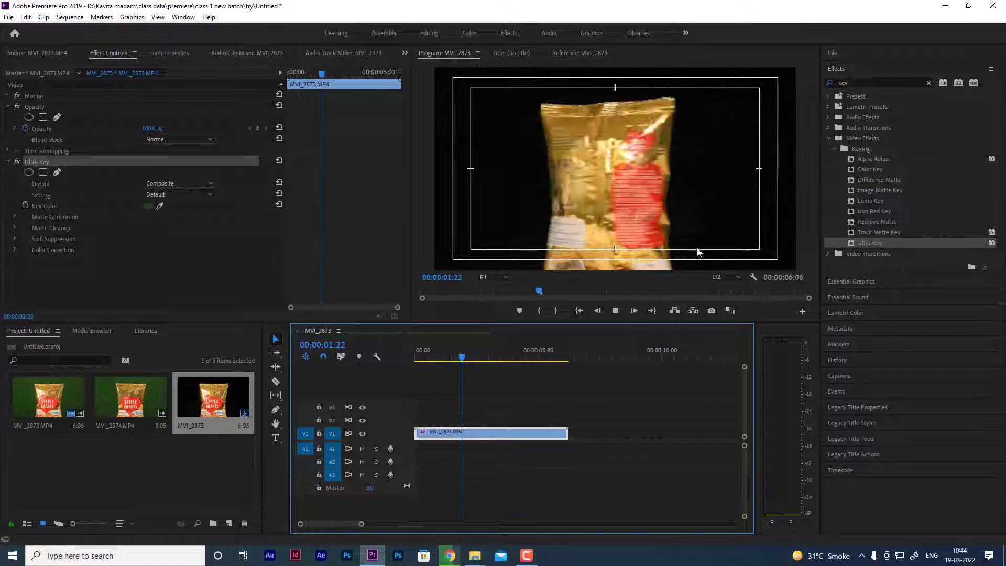
{"action": "left_click", "coordinate": [713, 193]}
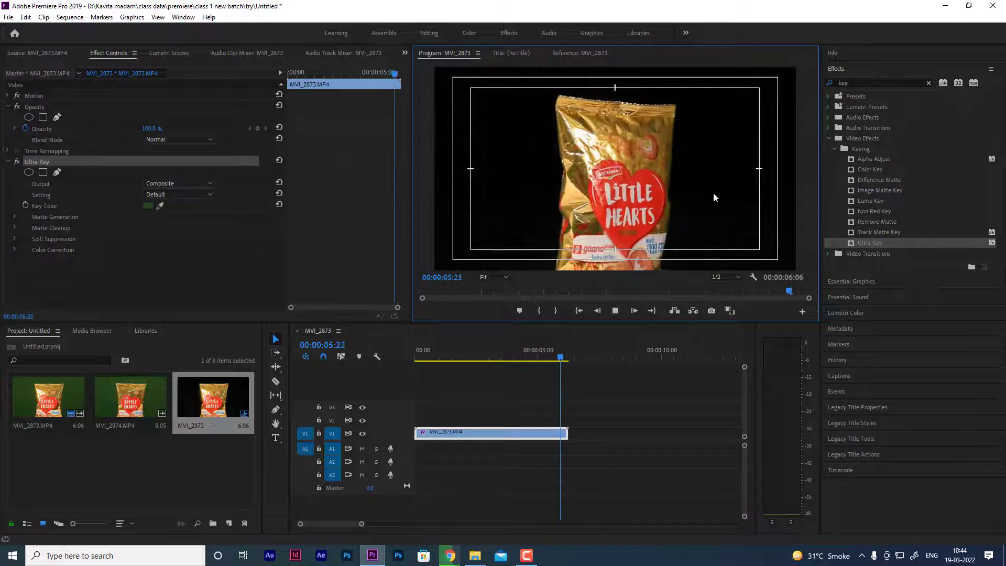
{"action": "key", "text": "grave"}
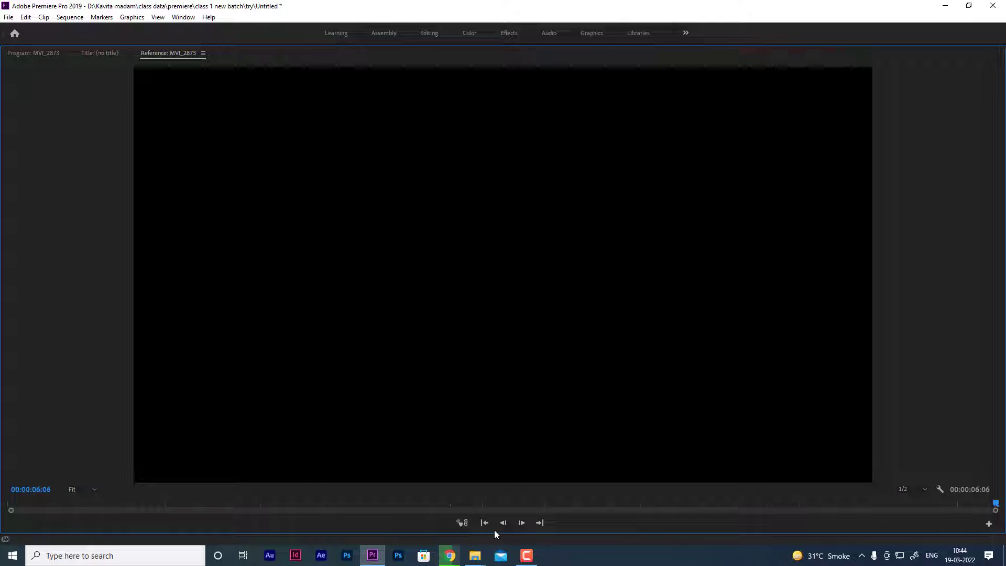
{"action": "left_click", "coordinate": [506, 522]}
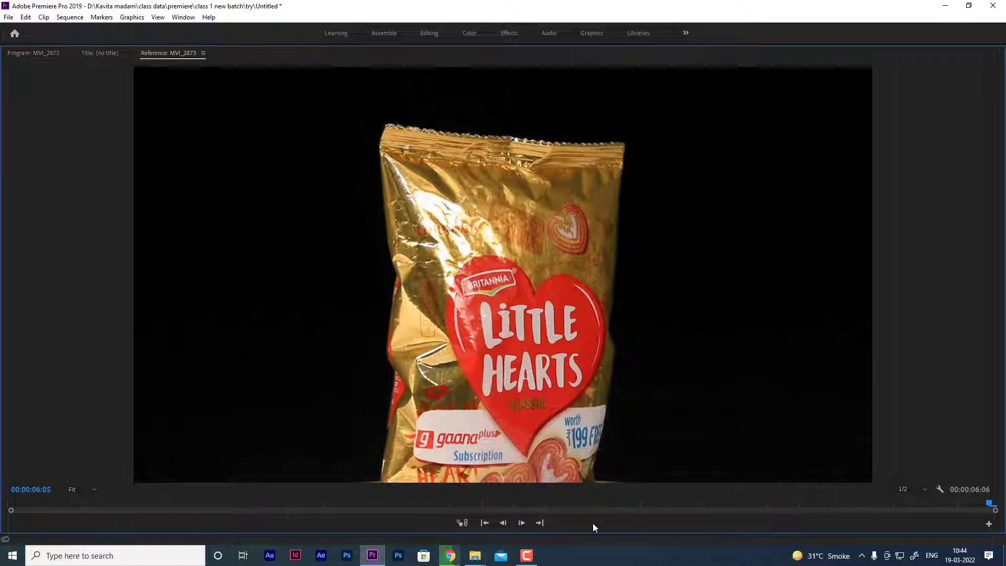
Switch between Program and Reference views and apply the top workspace layout
{"action": "key", "text": "shift+4"}
{"action": "key", "text": "space"}
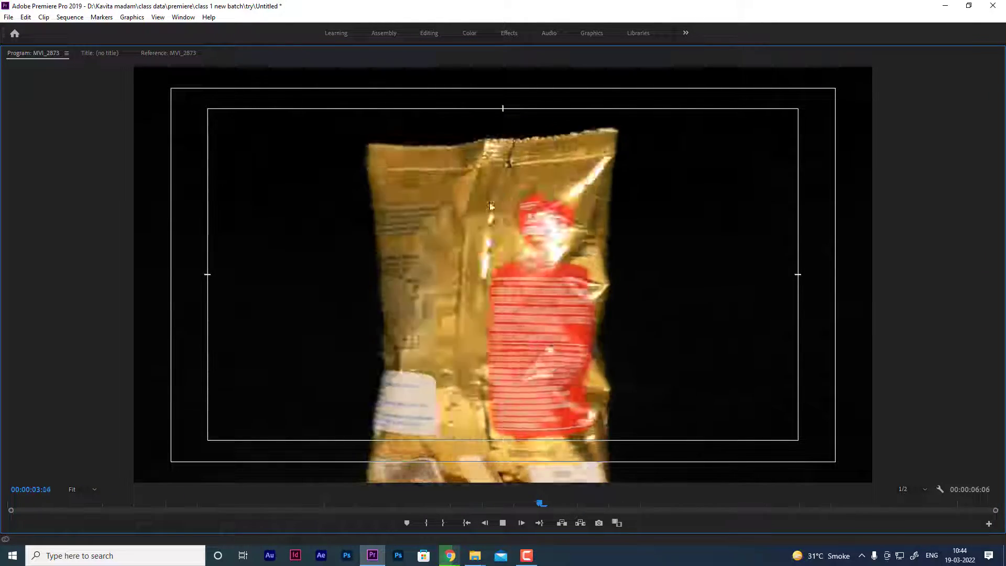
{"action": "key", "text": "shift+4"}
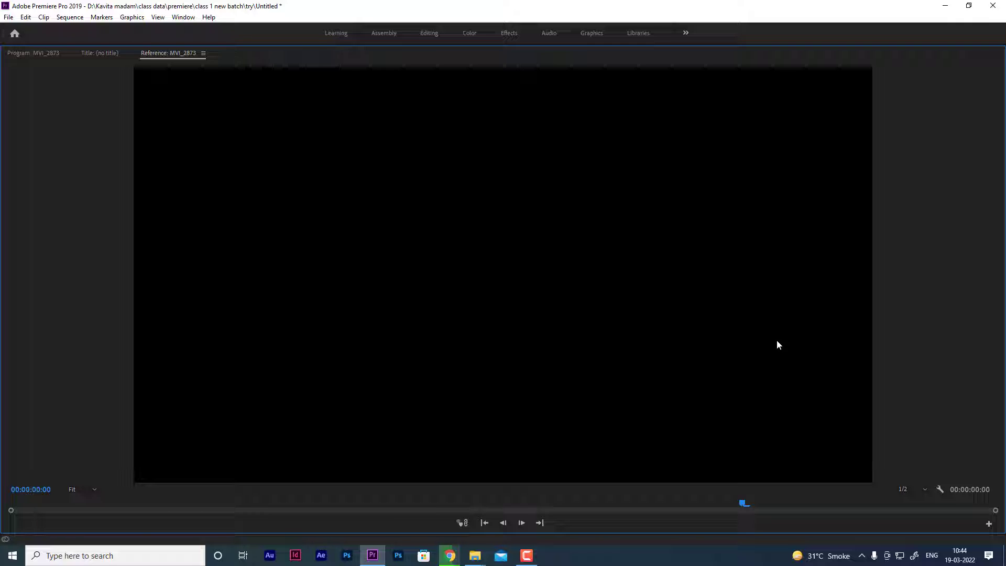
{"action": "left_click", "coordinate": [21, 53]}
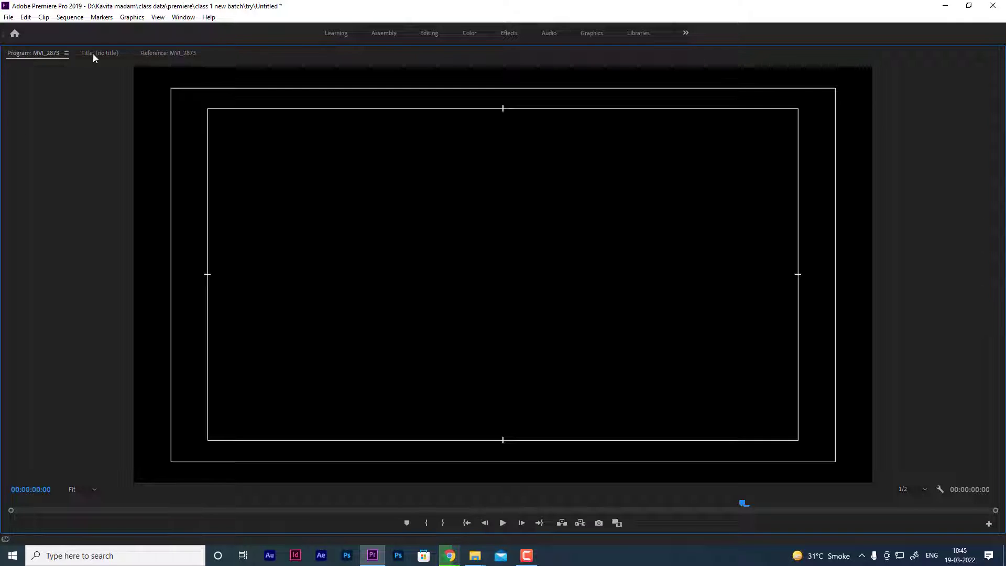
{"action": "left_click", "coordinate": [100, 53]}
{"action": "left_click", "coordinate": [165, 53]}
{"action": "left_click", "coordinate": [177, 17]}
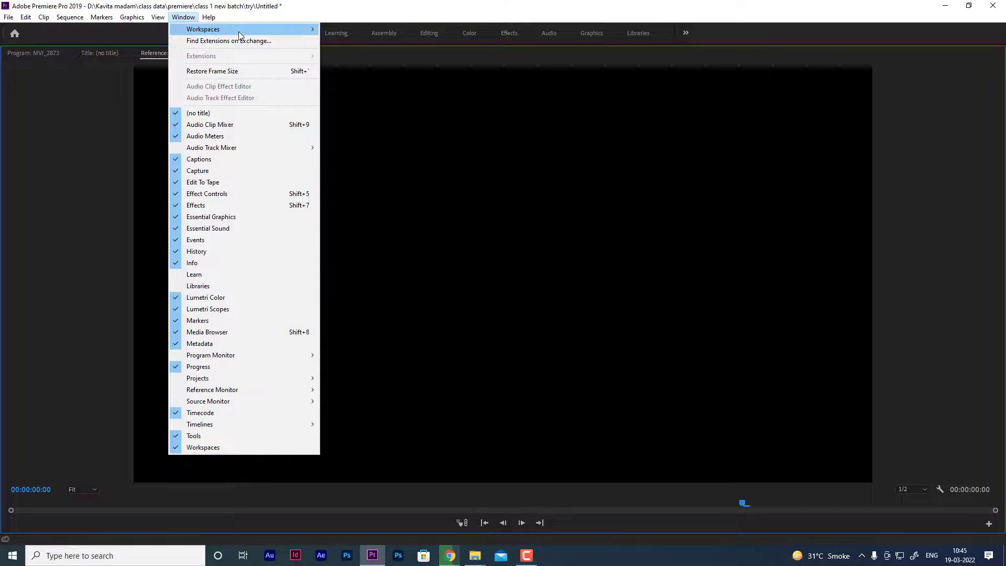
{"action": "left_click", "coordinate": [392, 31]}
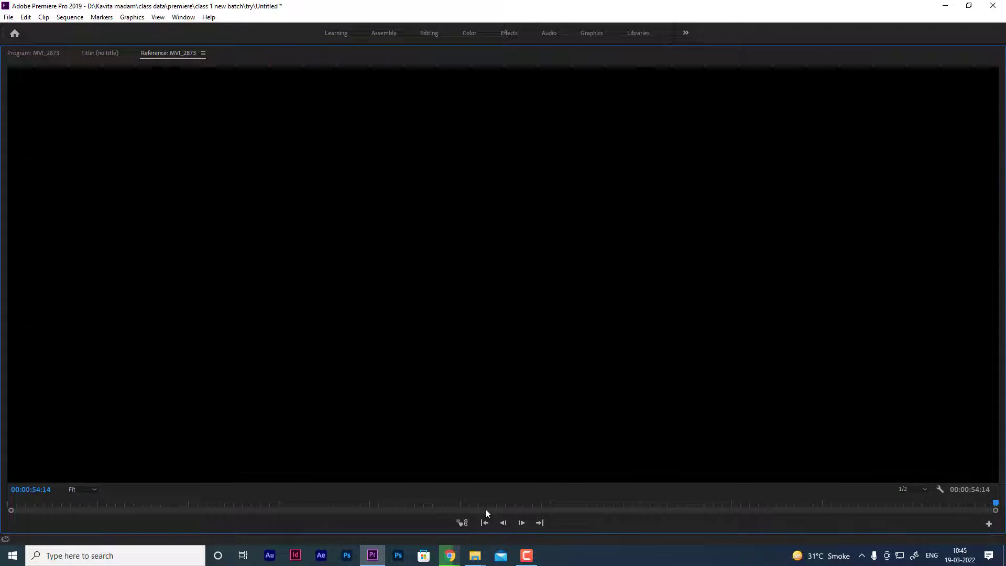
Restore the normal panel layout and play the 54-second sequence from the timeline
{"action": "key", "text": "grave"}
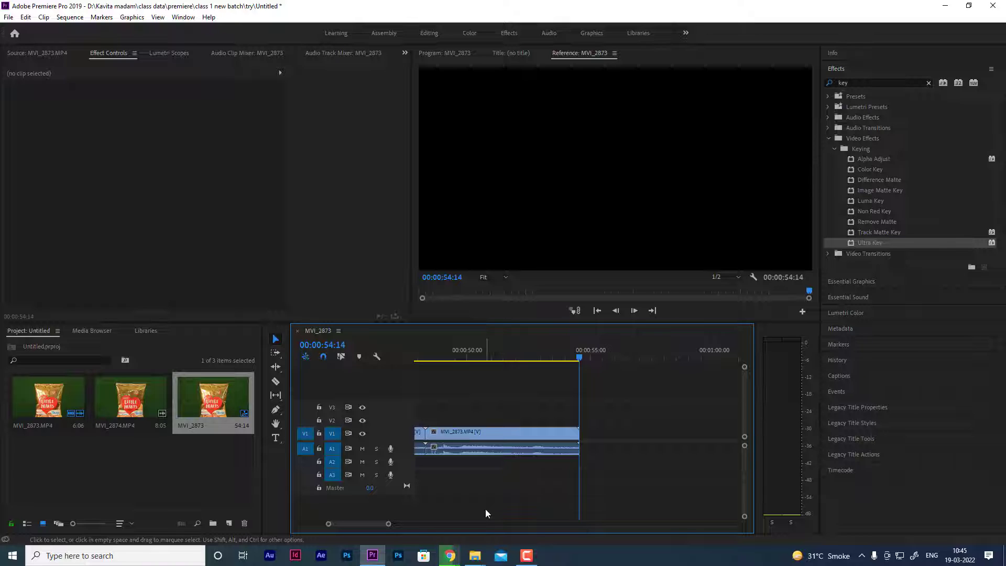
{"action": "key", "text": "grave"}
{"action": "key", "text": "grave"}
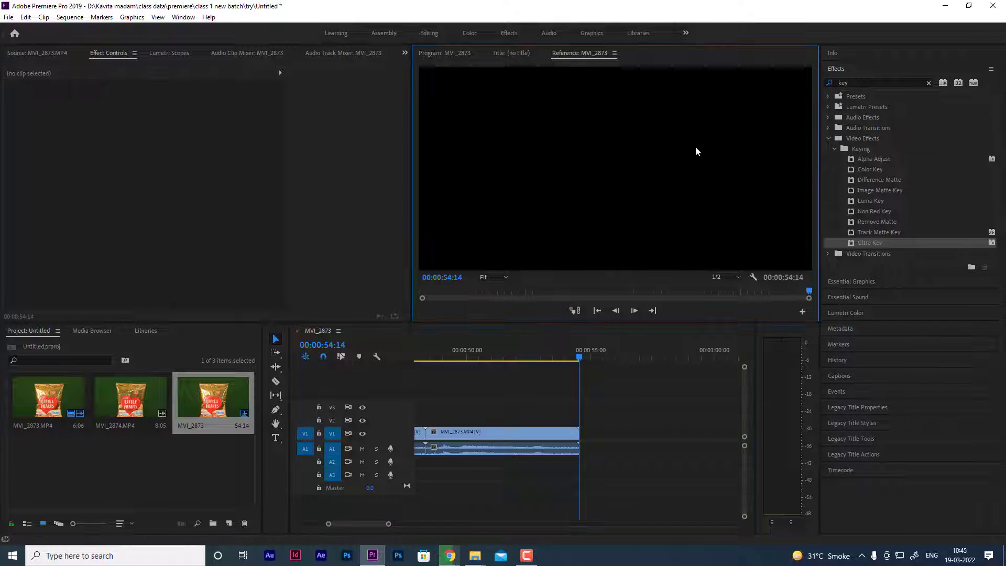
{"action": "key", "text": "grave"}
{"action": "key", "text": "grave"}
{"action": "key", "text": "grave"}
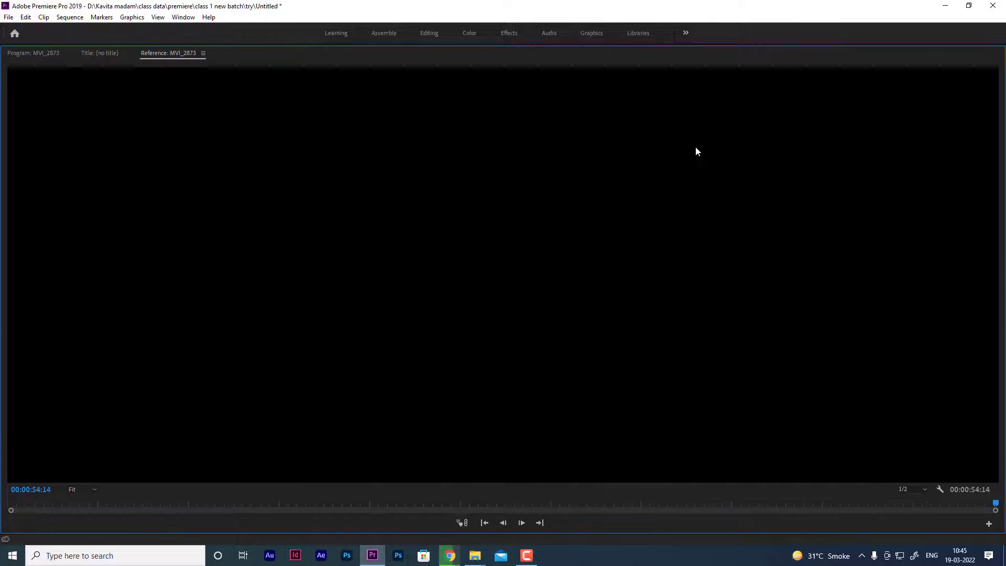
{"action": "key", "text": "grave"}
{"action": "key", "text": "grave"}
{"action": "key", "text": "grave"}
{"action": "key", "text": "grave"}
{"action": "key", "text": "grave"}
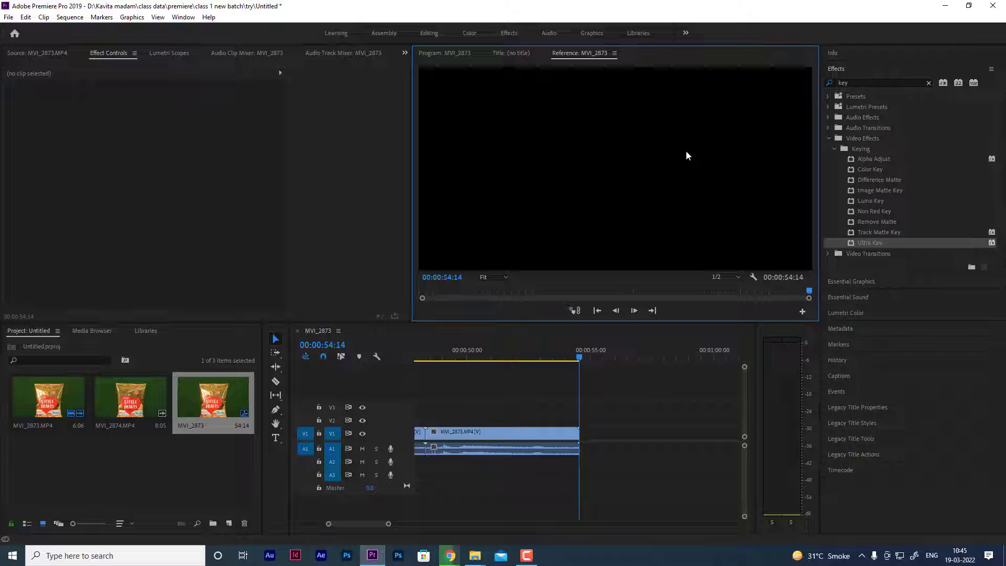
{"action": "left_click", "coordinate": [570, 390]}
{"action": "key", "text": "j"}
{"action": "key", "text": "j"}
{"action": "key", "text": "j"}
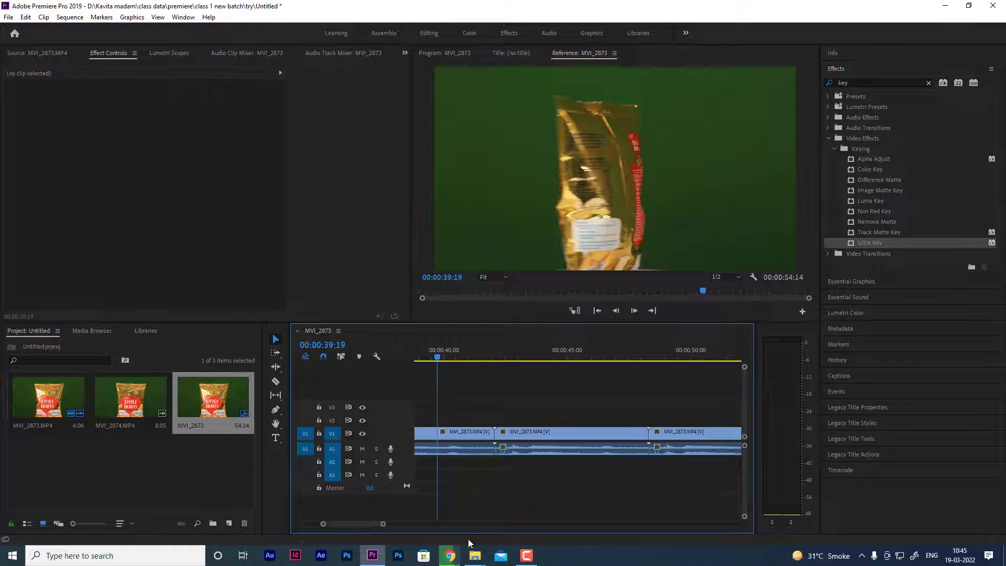
Delete the later clips so only the first short packet clip remains
{"action": "left_click_drag", "start_coordinate": [383, 524], "coordinate": [452, 525]}
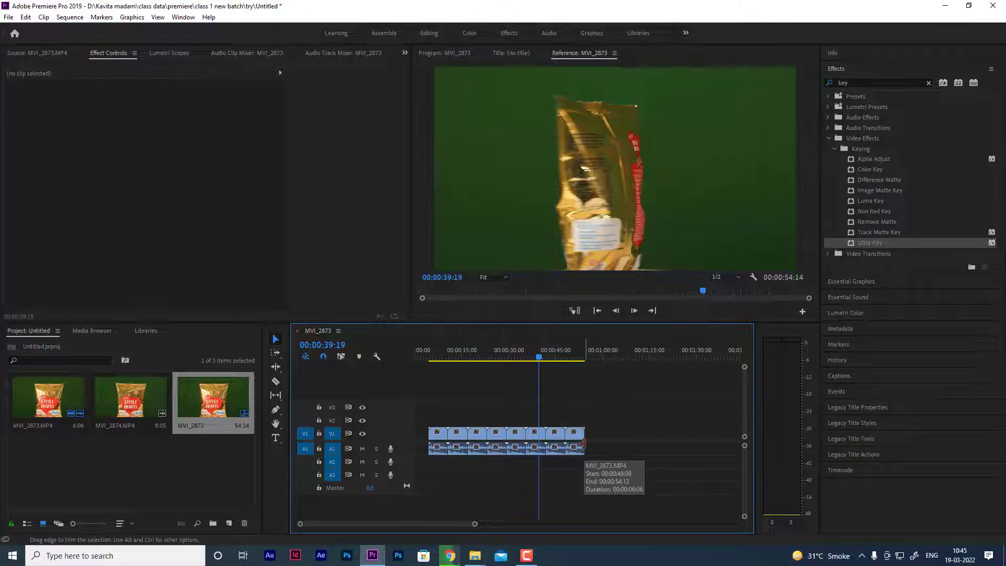
{"action": "left_click_drag", "start_coordinate": [629, 395], "coordinate": [468, 478]}
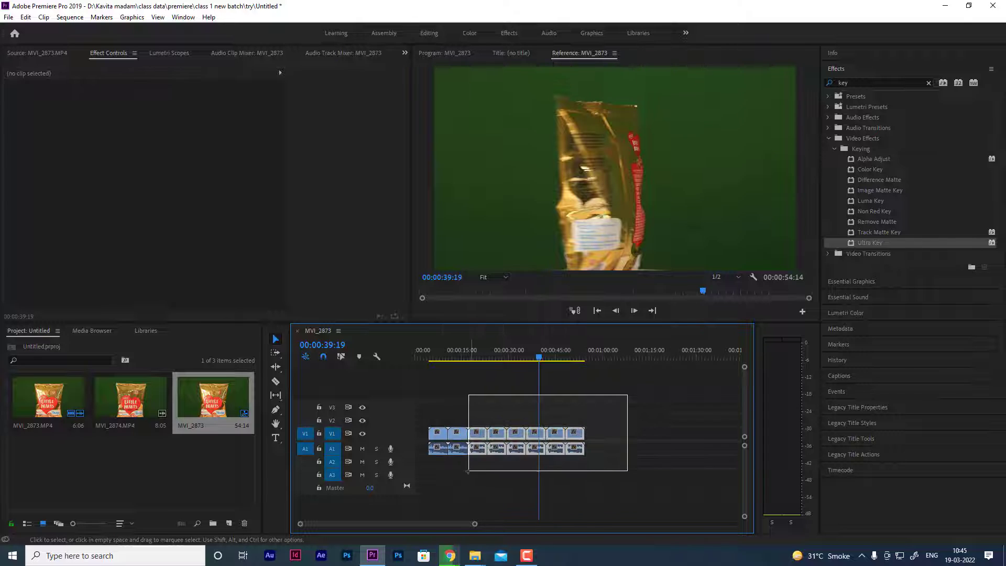
{"action": "key", "text": "Delete"}
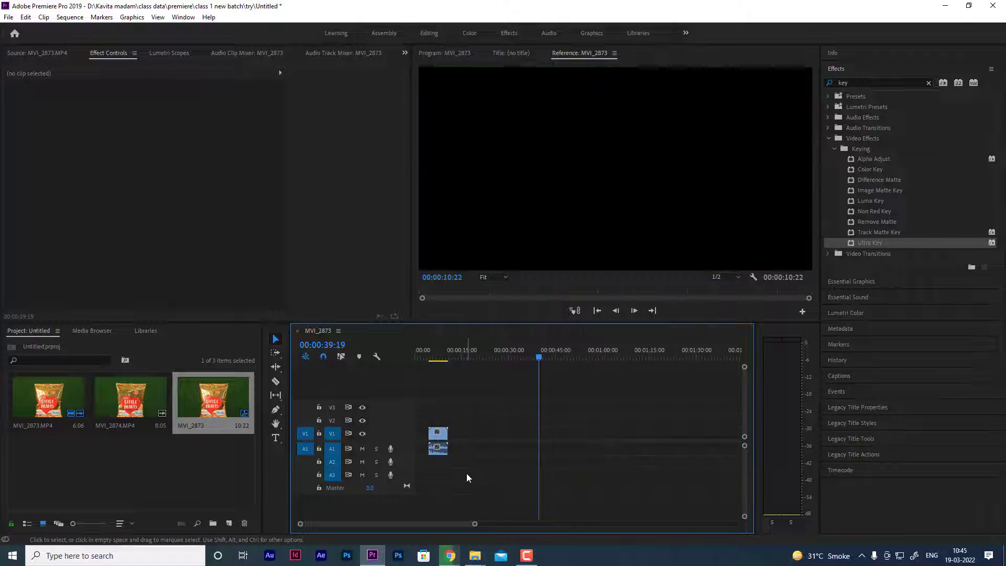
Ripple delete the leading gap so the 6:06 clip starts at 00:00
{"action": "left_click_drag", "start_coordinate": [538, 357], "coordinate": [429, 387]}
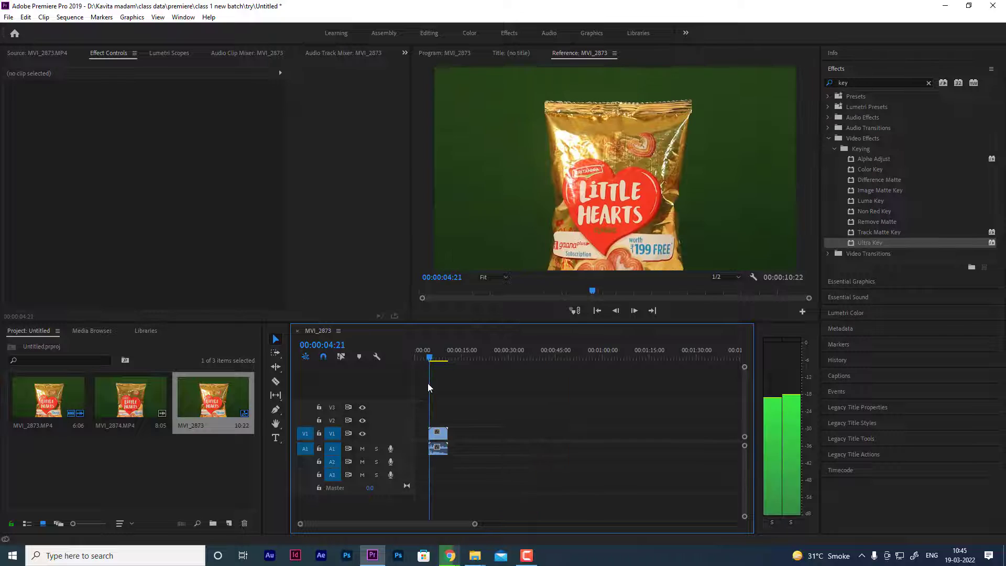
{"action": "key", "text": "space"}
{"action": "left_click_drag", "start_coordinate": [474, 524], "coordinate": [418, 530]}
{"action": "key", "text": "space"}
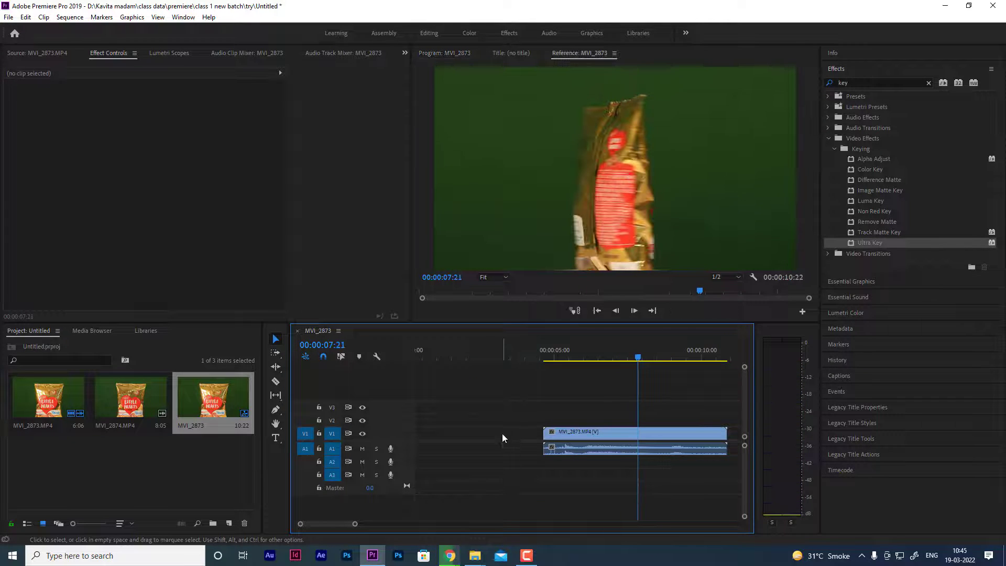
{"action": "right_click", "coordinate": [502, 433]}
{"action": "left_click", "coordinate": [517, 441]}
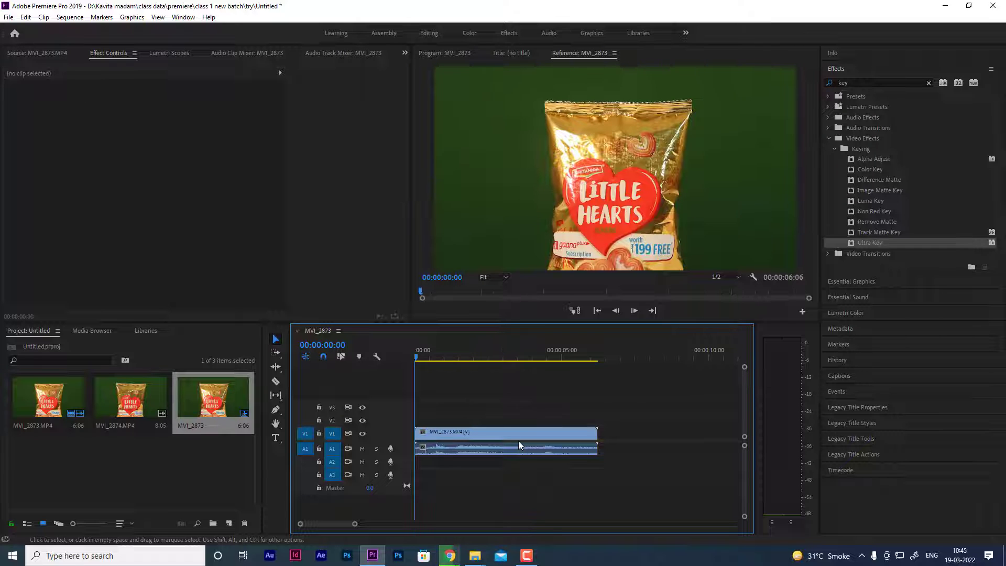
Apply Ultra Key to the trimmed clip and eyedrop the green backdrop as Key Color
{"action": "left_click", "coordinate": [489, 433]}
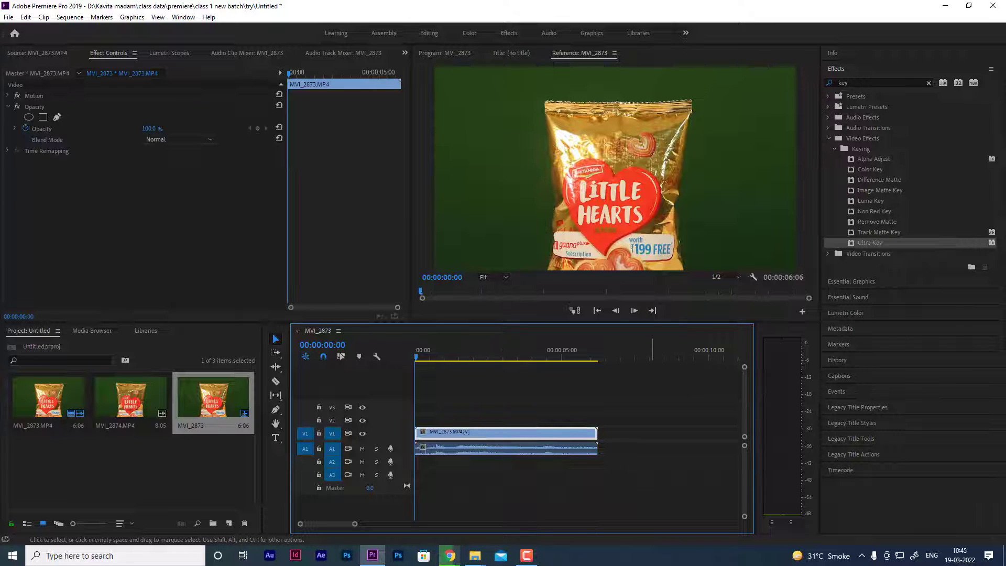
{"action": "mouse_move", "coordinate": [910, 241]}
{"action": "left_mouse_down"}
{"action": "mouse_move", "coordinate": [607, 436]}
{"action": "mouse_move", "coordinate": [592, 434]}
{"action": "left_mouse_up"}
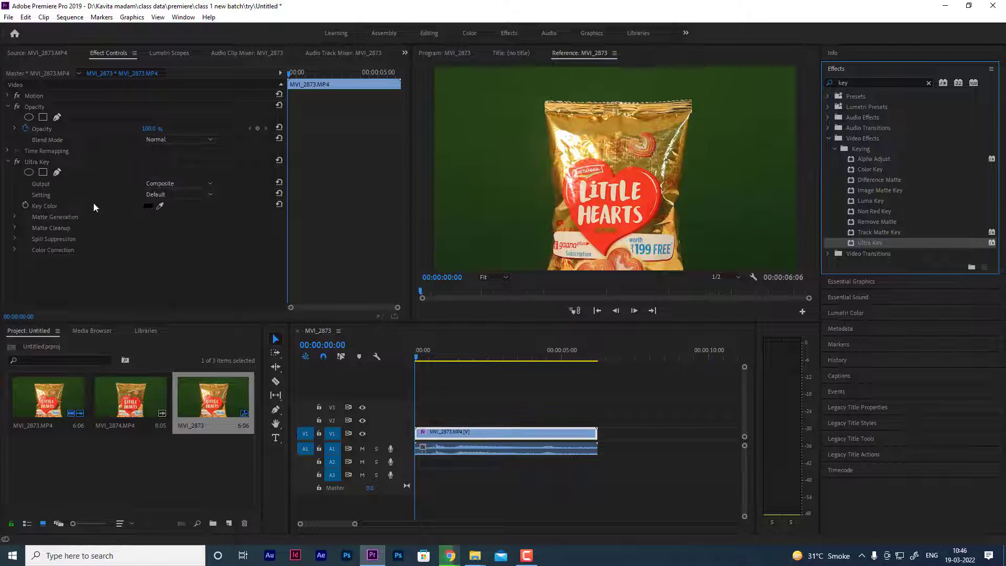
{"action": "left_click", "coordinate": [160, 205]}
{"action": "left_click", "coordinate": [498, 181]}
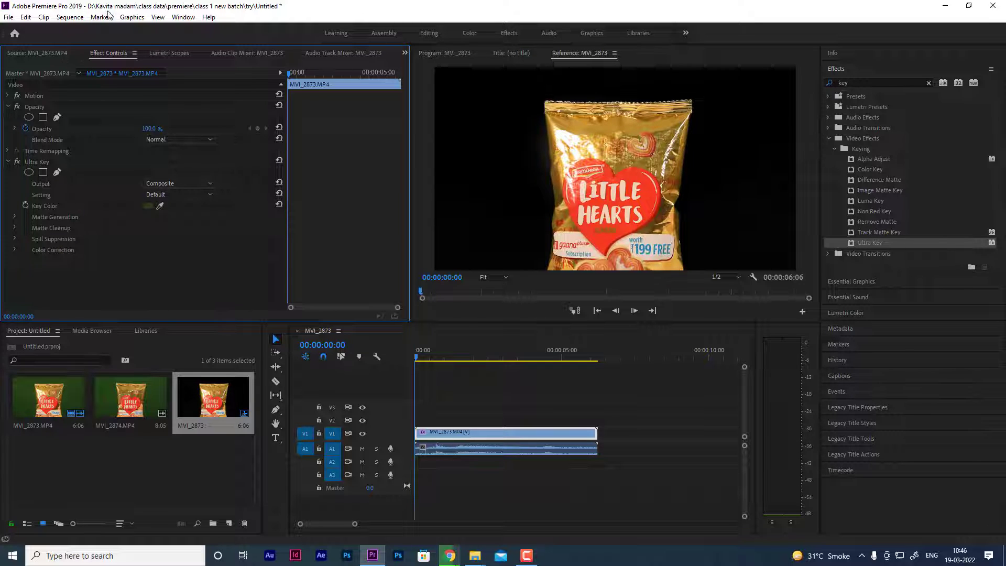
Set Ultra Key Matte Cleanup to Choke 2.0 and Soften 44.0
{"action": "left_click", "coordinate": [15, 228]}
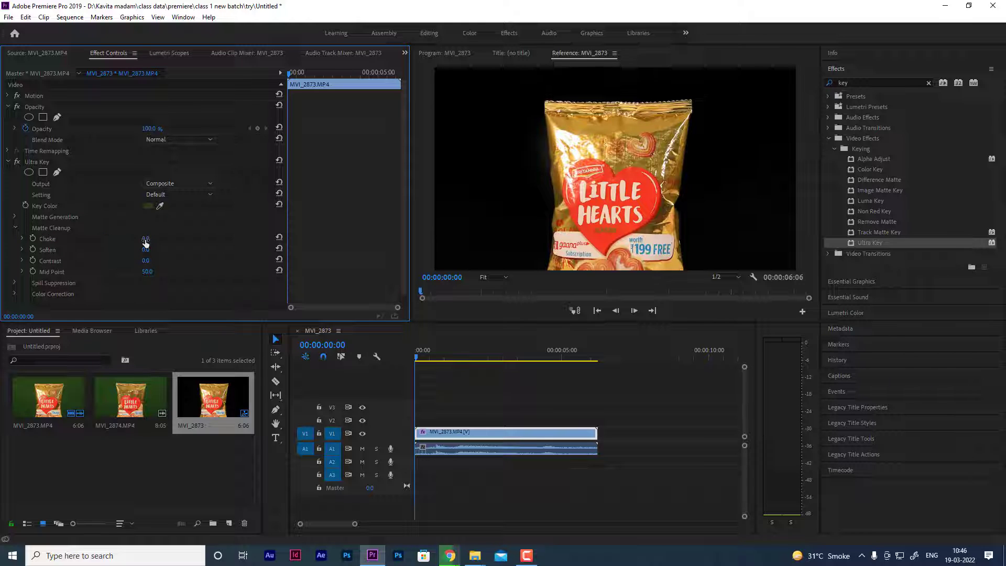
{"action": "left_click_drag", "start_coordinate": [145, 238], "coordinate": [279, 69]}
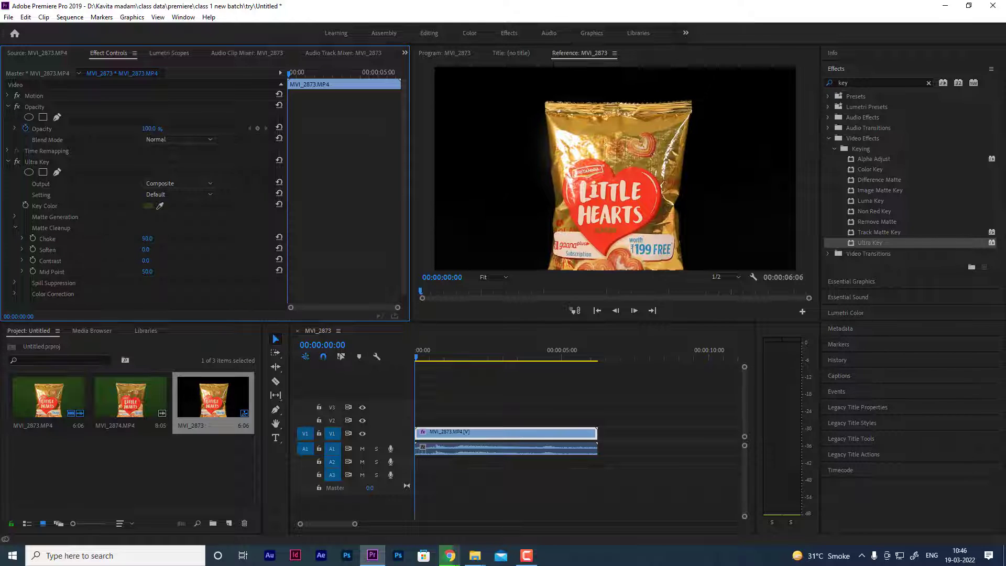
{"action": "mouse_move", "coordinate": [279, 70]}
{"action": "left_mouse_down"}
{"action": "mouse_move", "coordinate": [144, 253]}
{"action": "mouse_move", "coordinate": [173, 249]}
{"action": "left_mouse_up"}
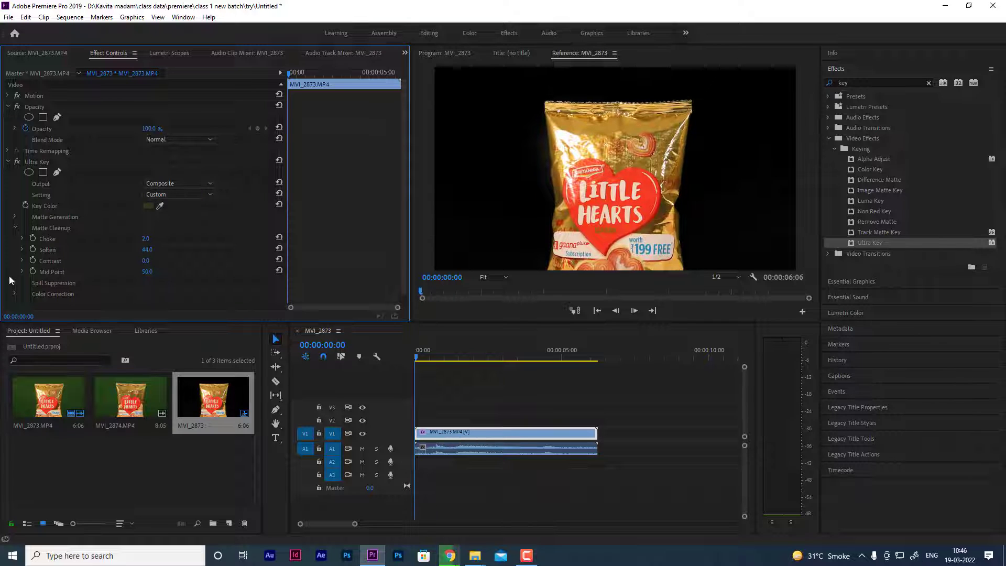
{"action": "left_click", "coordinate": [15, 227]}
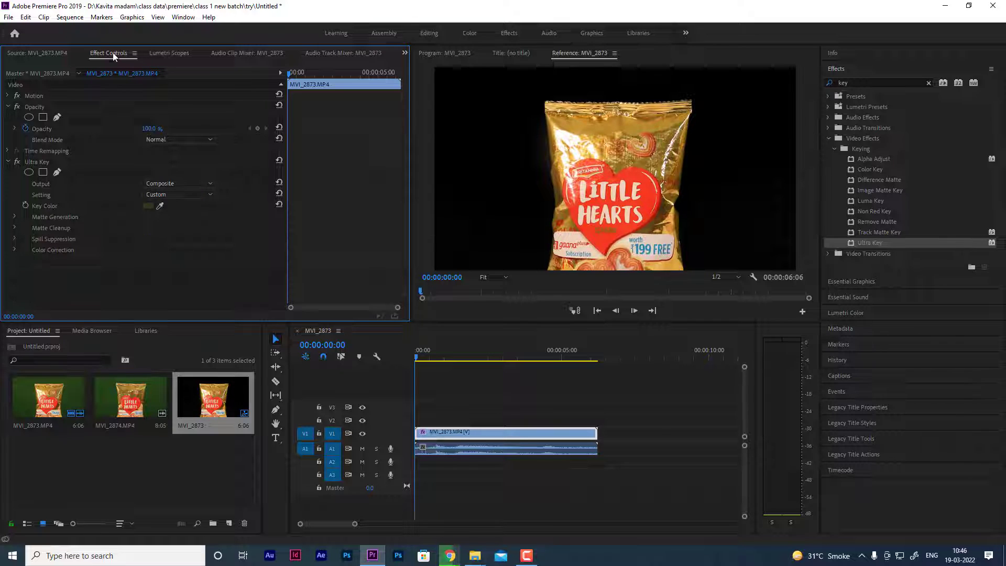
Add freehand masks to the Ultra Key and toggle the Mask (1) settings
{"action": "left_click", "coordinate": [57, 171]}
{"action": "left_click", "coordinate": [541, 271]}
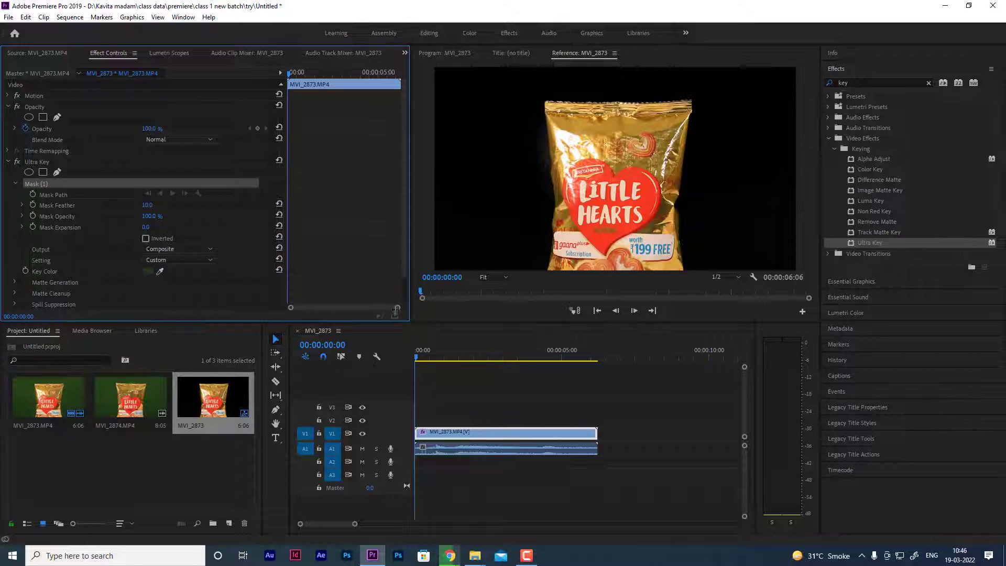
{"action": "left_click", "coordinate": [450, 455]}
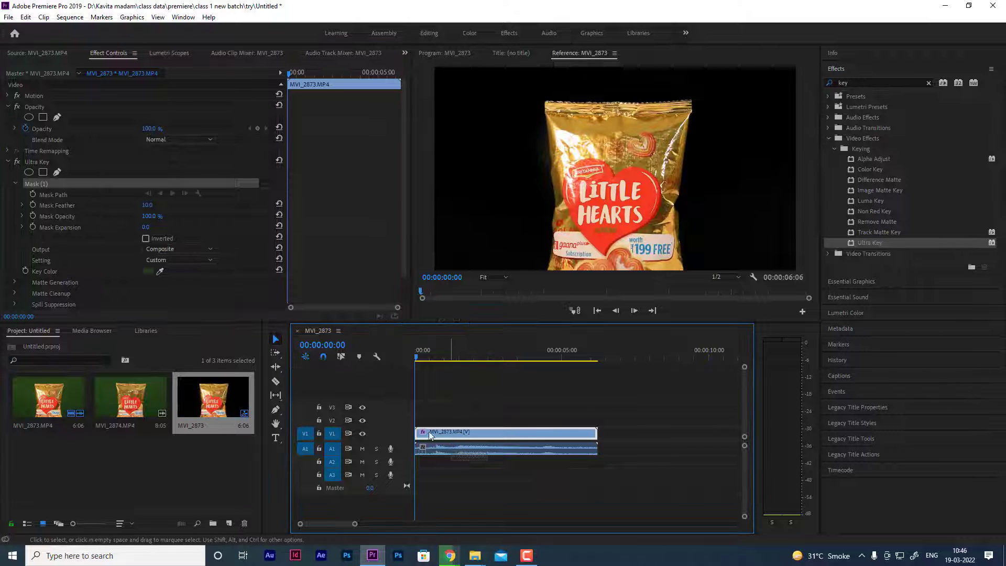
{"action": "left_click", "coordinate": [552, 262]}
{"action": "left_click", "coordinate": [46, 181]}
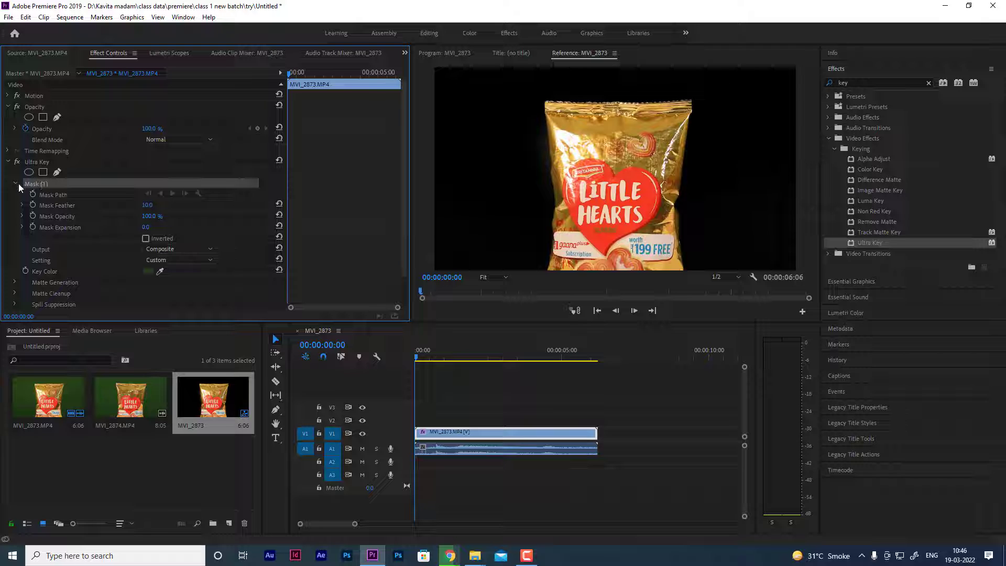
{"action": "left_click", "coordinate": [15, 183]}
{"action": "left_click", "coordinate": [15, 183]}
{"action": "left_click", "coordinate": [57, 172]}
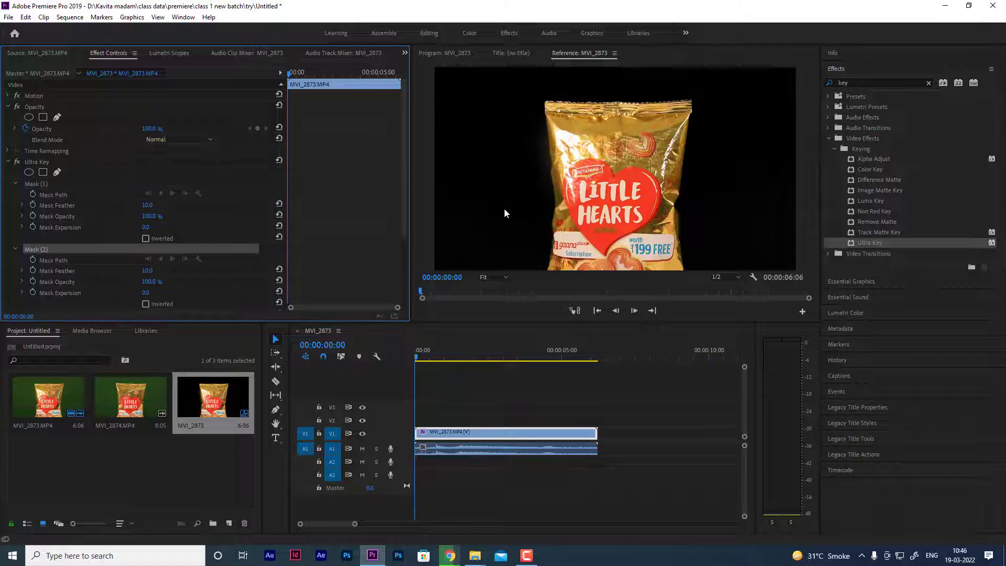
Delete Mask (2) and Mask (1) from the Ultra Key
{"action": "left_click", "coordinate": [52, 248]}
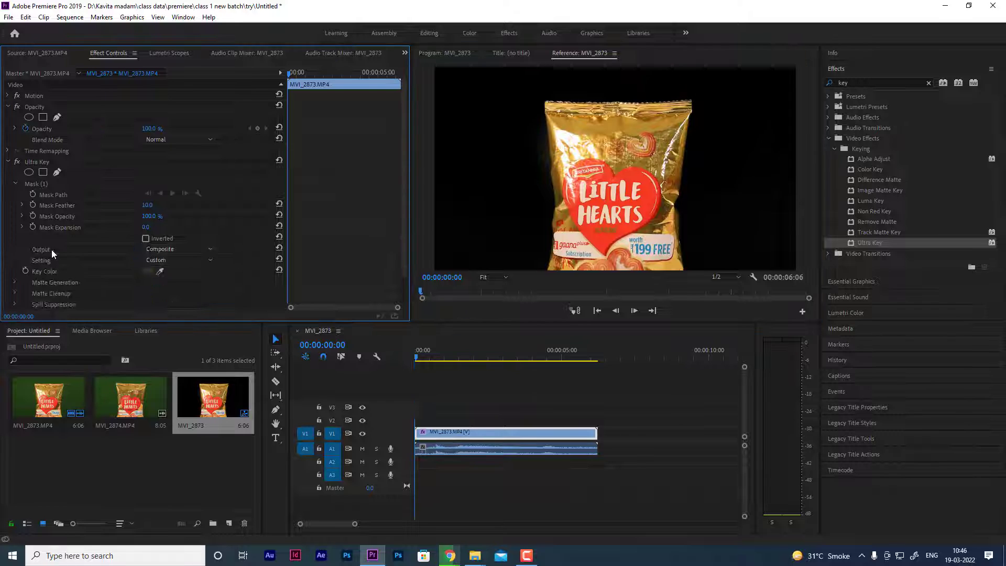
{"action": "key", "text": "Delete"}
{"action": "left_click", "coordinate": [40, 185]}
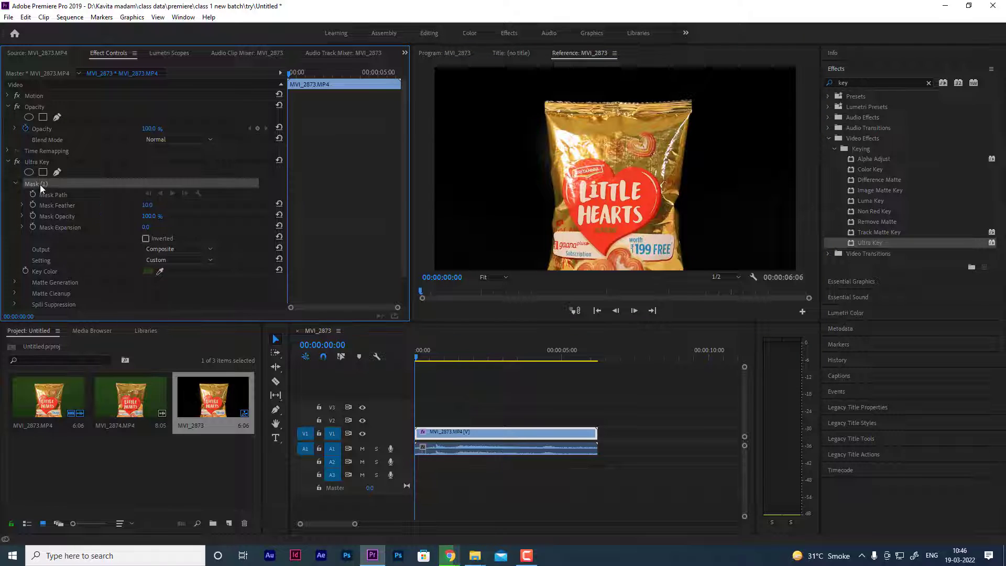
{"action": "key", "text": "Delete"}
Add a new rectangular Ultra Key mask and show it in the Program view
{"action": "left_click", "coordinate": [42, 172]}
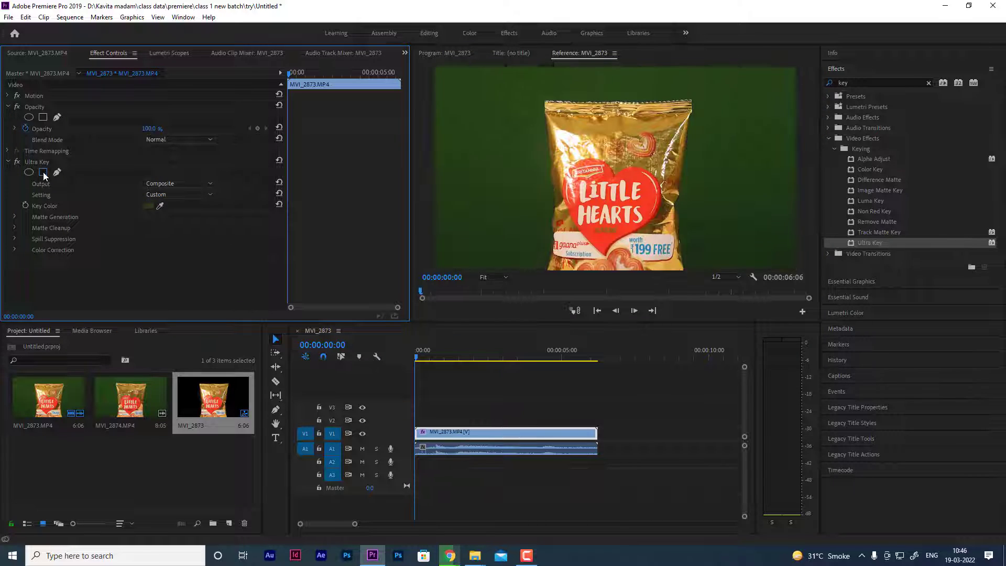
{"action": "left_click", "coordinate": [543, 105]}
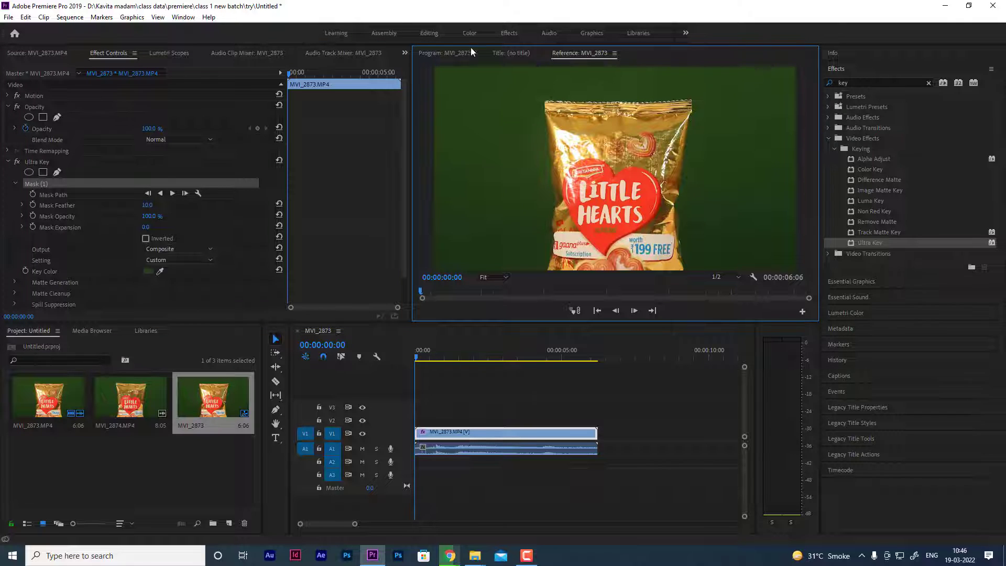
{"action": "left_click", "coordinate": [502, 54]}
{"action": "left_click", "coordinate": [429, 55]}
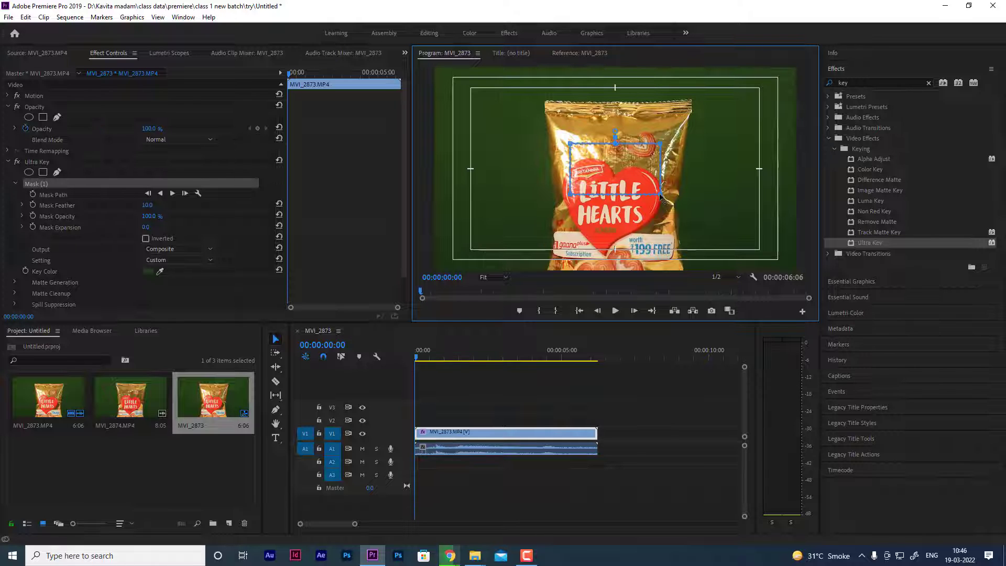
Drag the four mask corners to frame the whole packet, then add a freeform Mask (2)
{"action": "left_click_drag", "start_coordinate": [661, 195], "coordinate": [690, 285]}
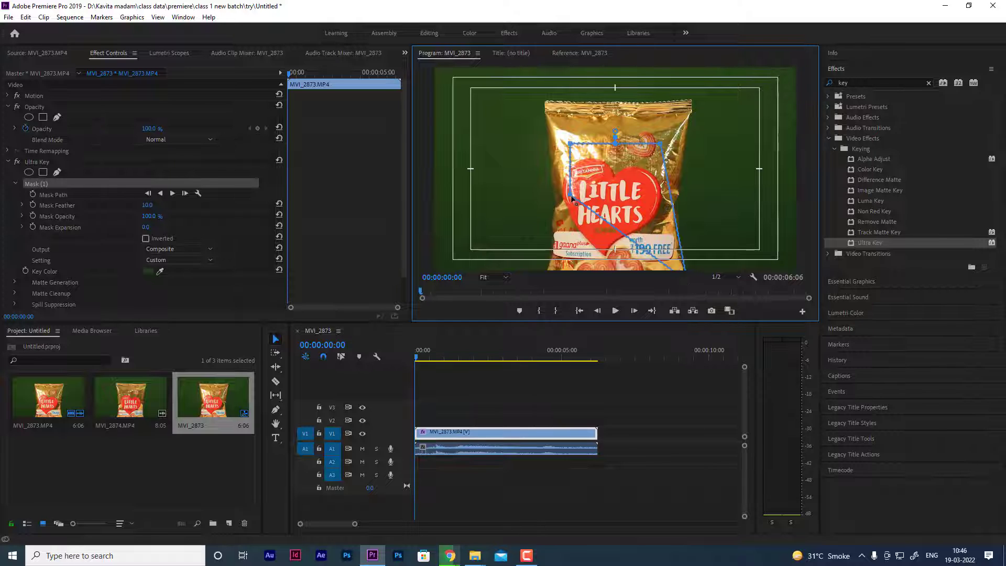
{"action": "left_click_drag", "start_coordinate": [572, 198], "coordinate": [547, 285]}
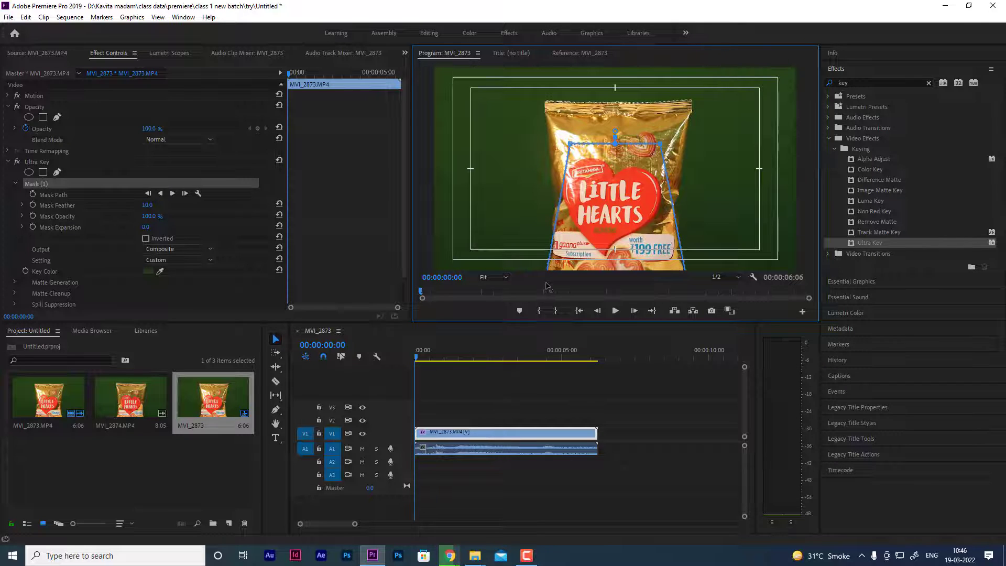
{"action": "left_click_drag", "start_coordinate": [570, 143], "coordinate": [544, 100]}
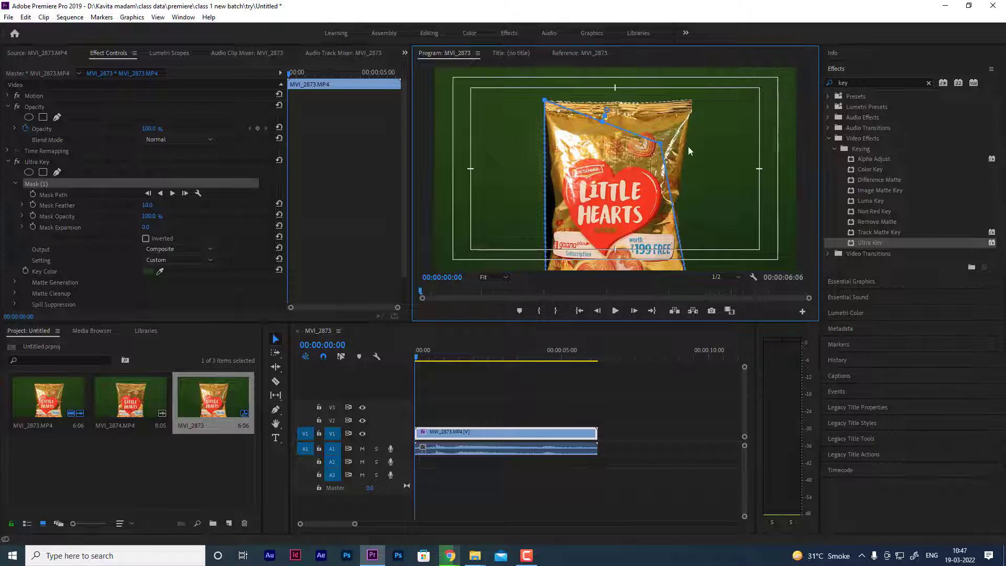
{"action": "left_click_drag", "start_coordinate": [661, 143], "coordinate": [692, 98]}
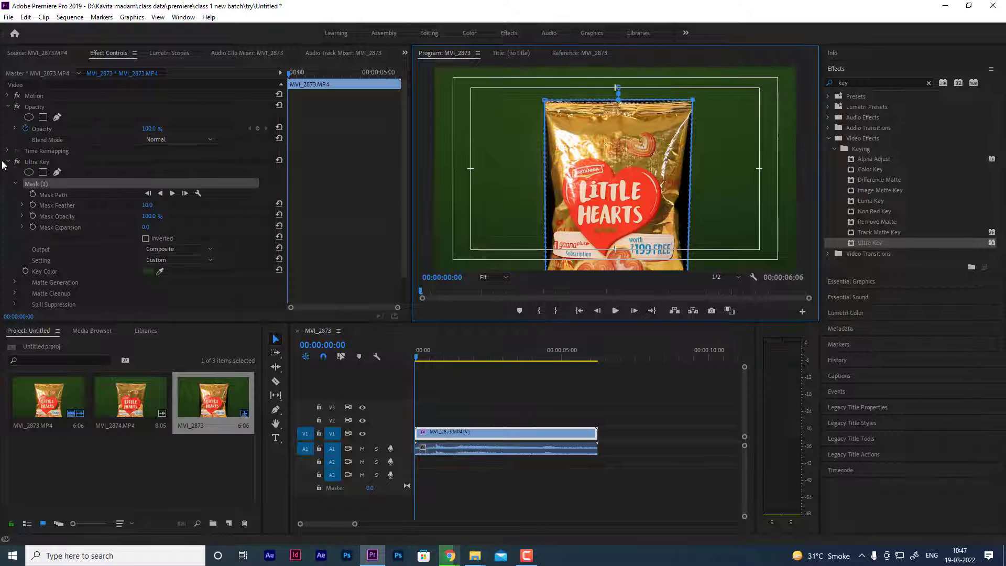
{"action": "left_click", "coordinate": [57, 171]}
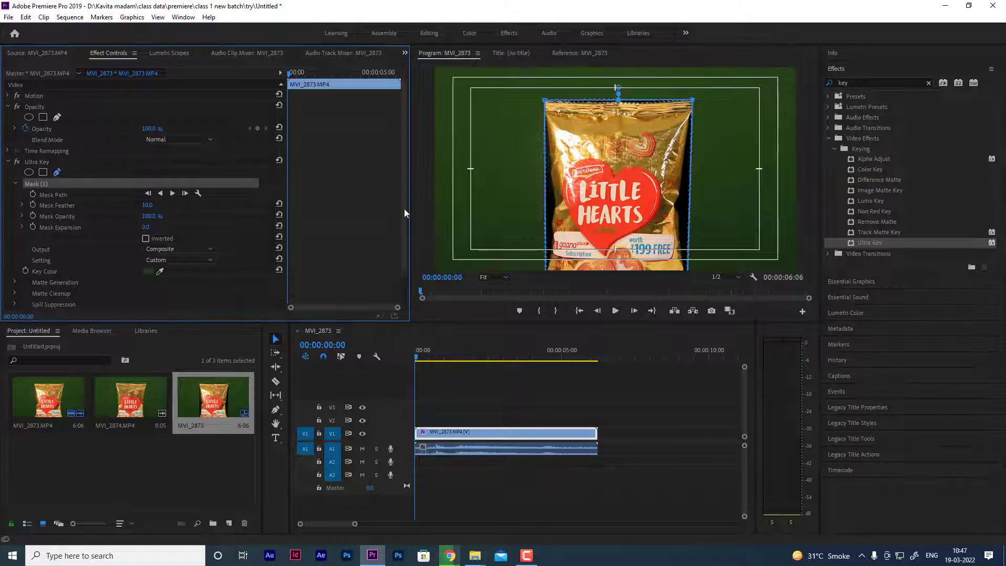
{"action": "left_click", "coordinate": [545, 192]}
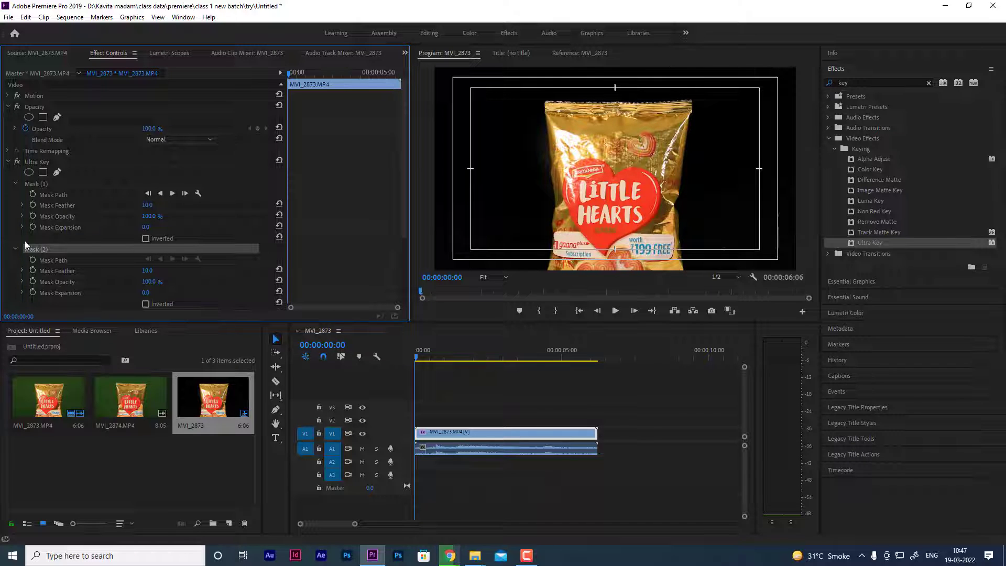
Delete the reshaped Mask (1), leaving only Mask (2)
{"action": "scroll", "coordinate": [26, 180], "scroll_direction": "down", "scroll_amount": 2}
{"action": "left_click", "coordinate": [35, 154]}
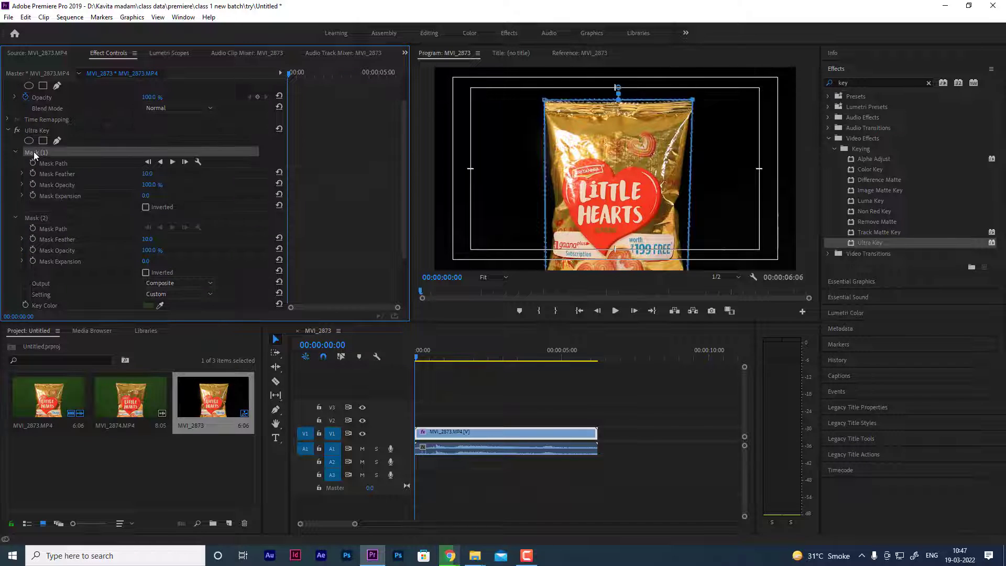
{"action": "key", "text": "Delete"}
{"action": "left_click", "coordinate": [50, 155]}
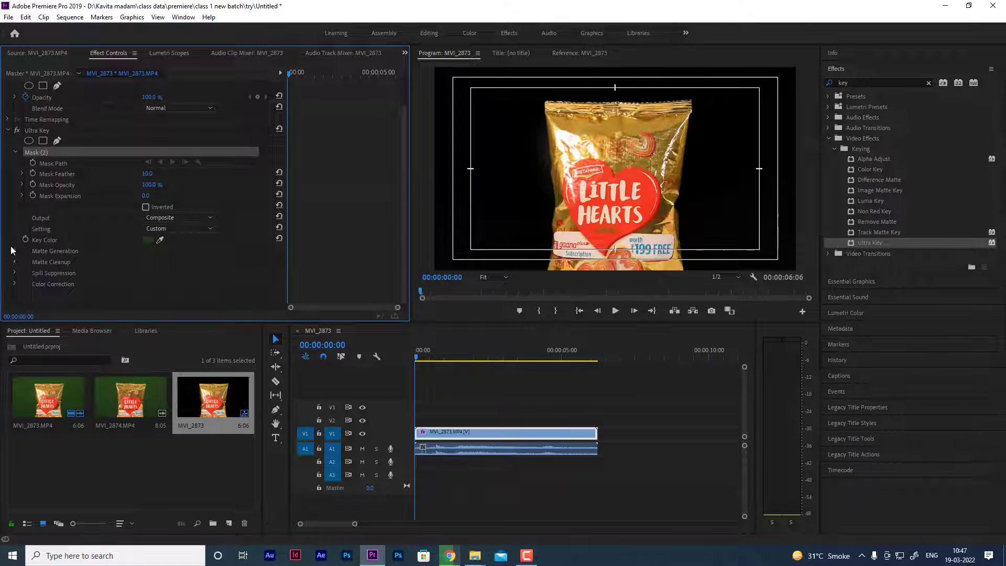
{"action": "left_click", "coordinate": [51, 268]}
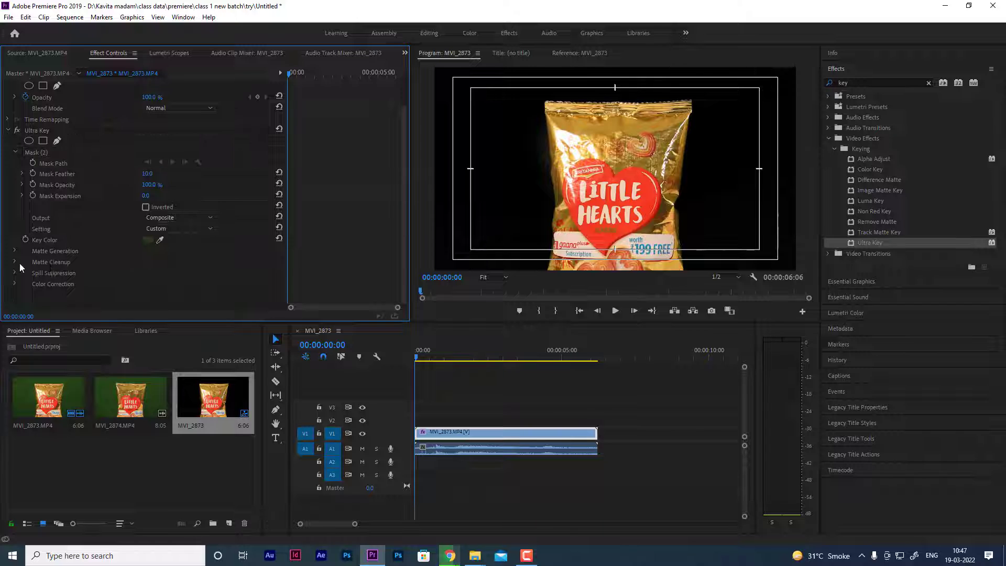
In Spill Suppression, set Desaturate to 100 and then back to 0
{"action": "left_click", "coordinate": [15, 274]}
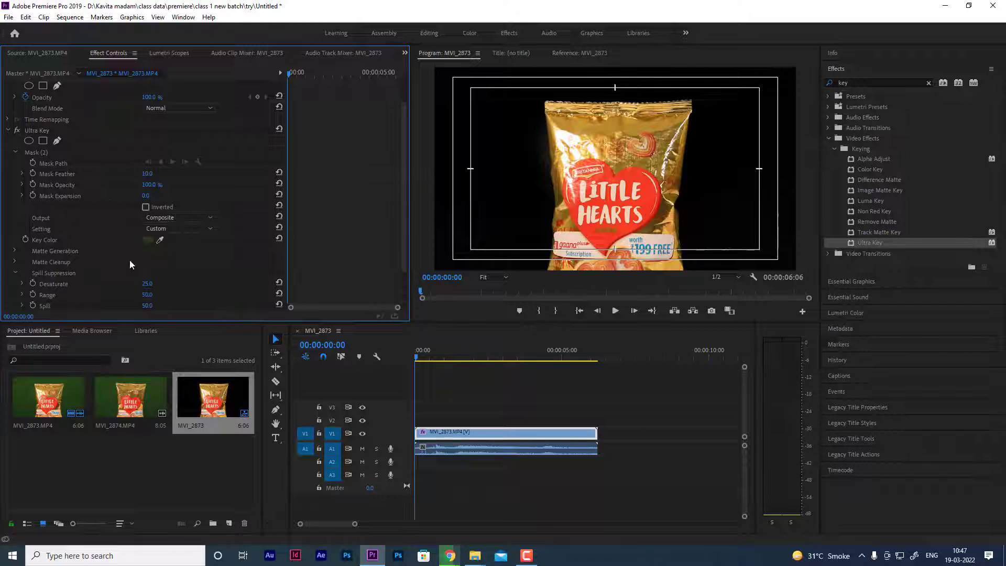
{"action": "scroll", "coordinate": [130, 260], "scroll_direction": "down", "scroll_amount": 2}
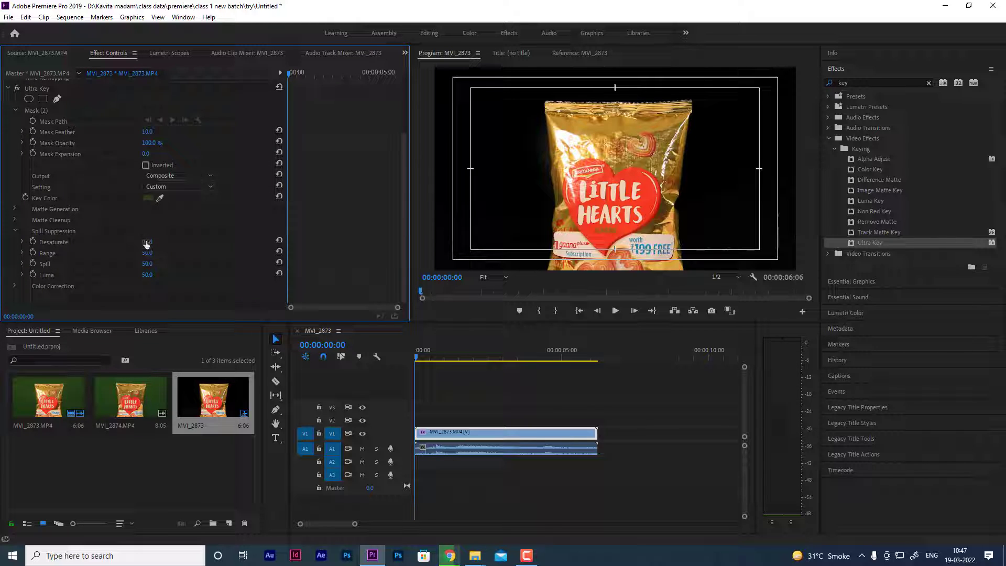
{"action": "left_click", "coordinate": [146, 242]}
{"action": "type", "text": "100"}
{"action": "key", "text": "Return"}
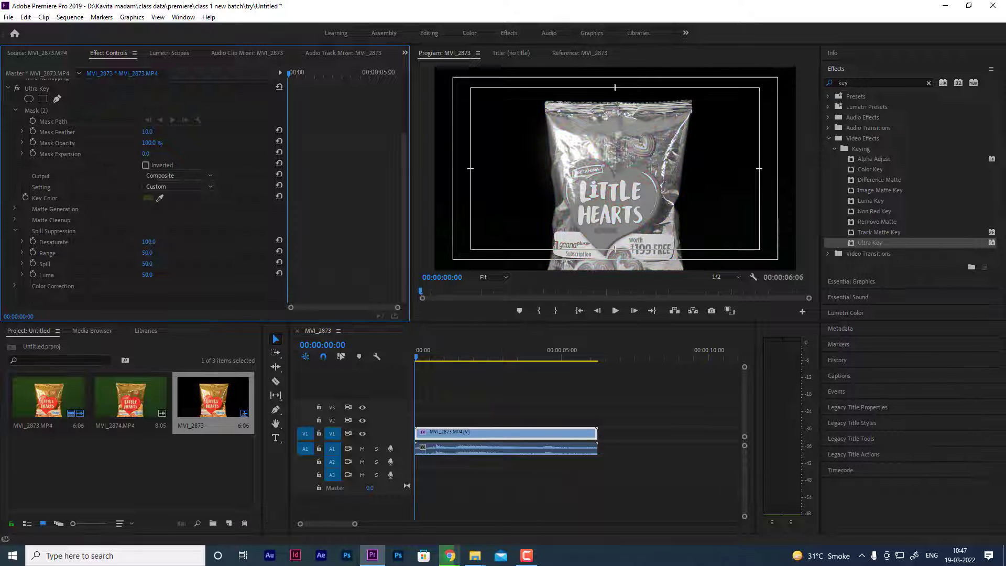
{"action": "type", "text": "0"}
{"action": "key", "text": "Return"}
{"action": "key", "text": "ctrl+z"}
{"action": "key", "text": "ctrl+shift+z"}
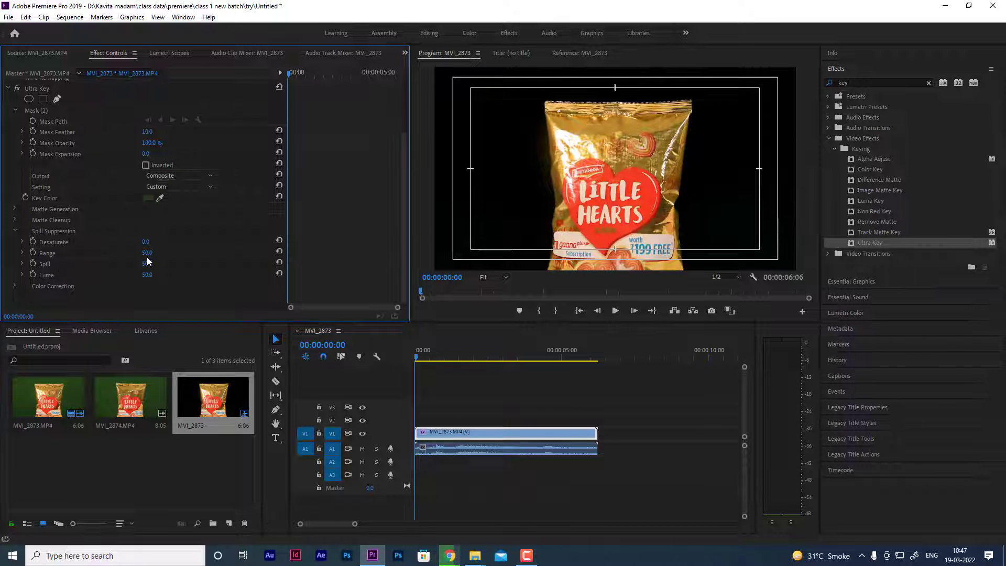
Set the spill suppression Range to 100 and then back to 0
{"action": "type", "text": "100"}
{"action": "key", "text": "Return"}
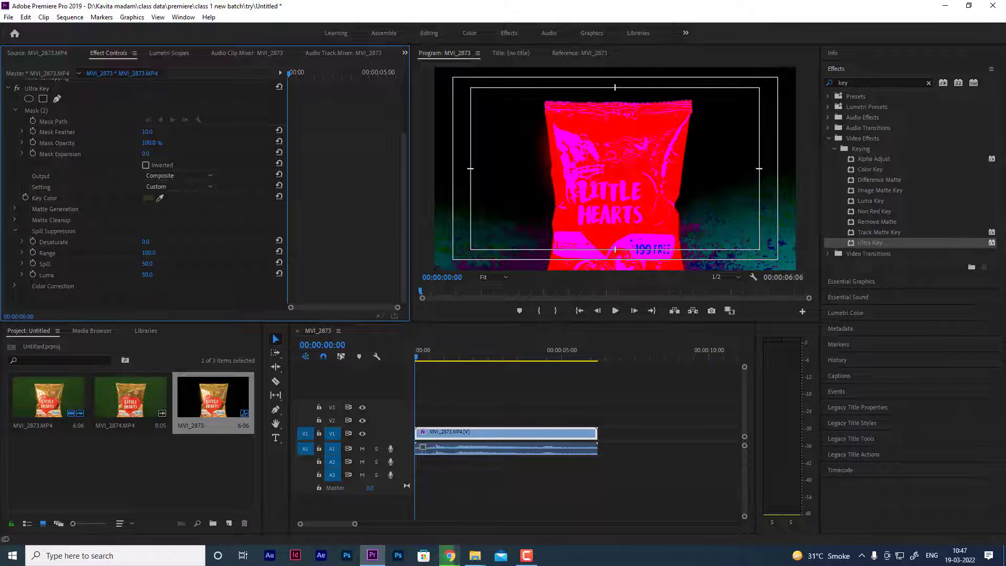
{"action": "type", "text": "0"}
{"action": "key", "text": "Return"}
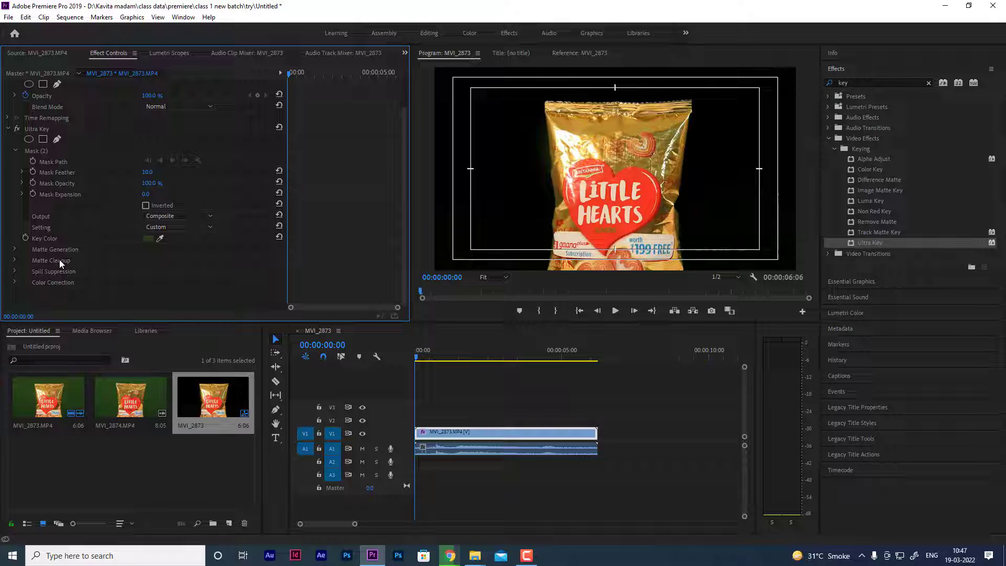
Set Ultra Key Matte Cleanup Contrast to 92.0 and Mid Point to 55.0
{"action": "left_click", "coordinate": [60, 261]}
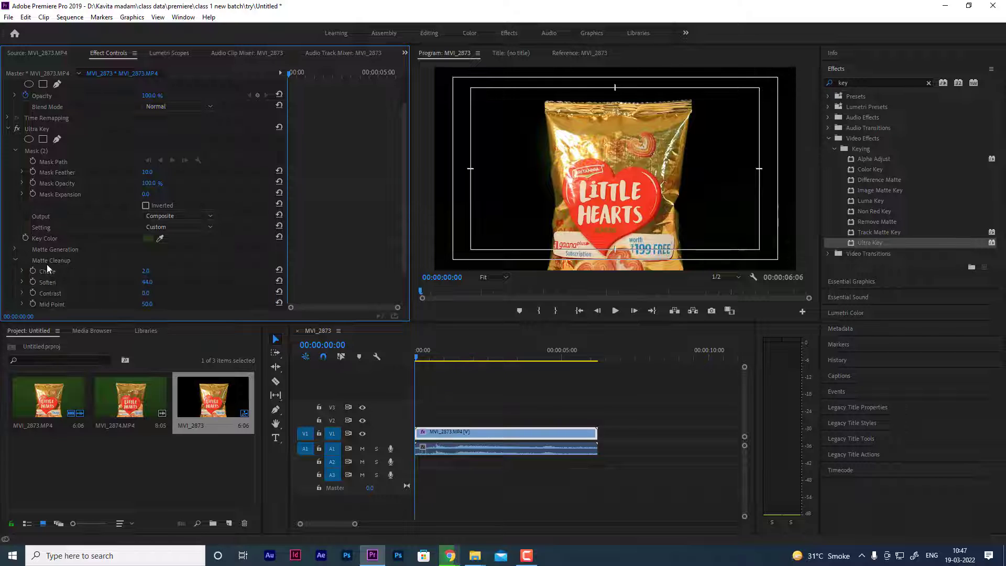
{"action": "scroll", "coordinate": [95, 267], "scroll_direction": "down", "scroll_amount": 1}
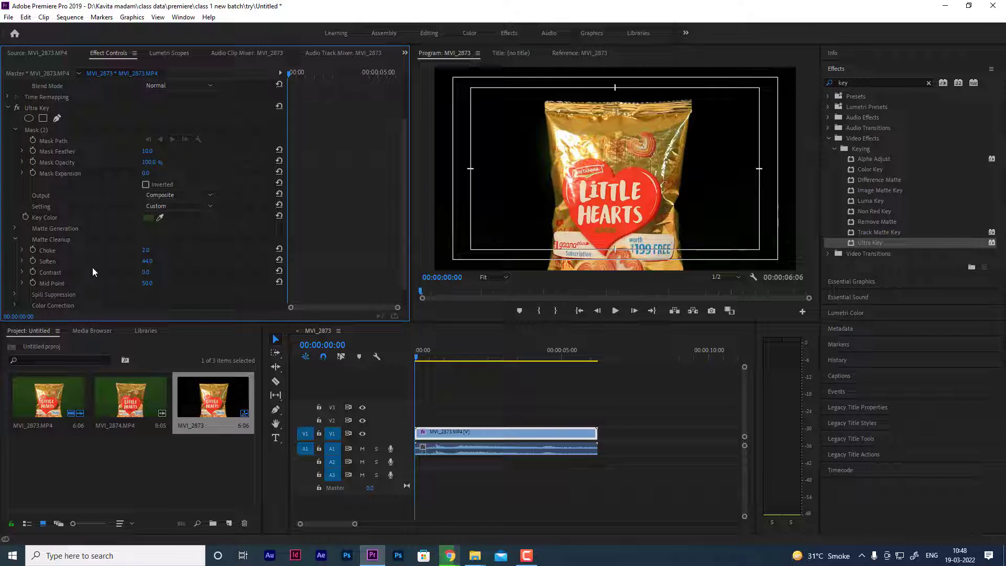
{"action": "scroll", "coordinate": [92, 271], "scroll_direction": "down", "scroll_amount": 1}
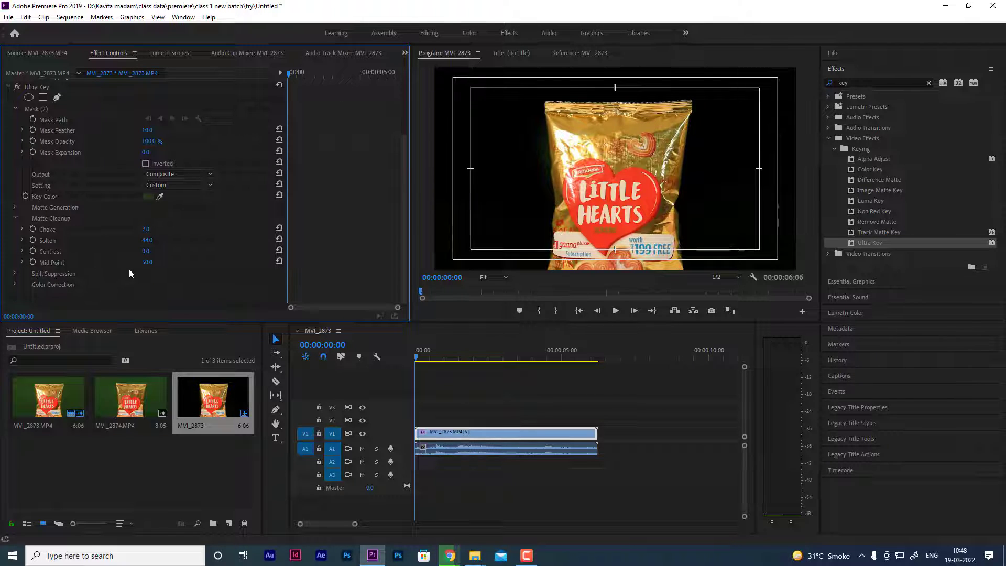
{"action": "mouse_move", "coordinate": [147, 263]}
{"action": "left_mouse_down"}
{"action": "mouse_move", "coordinate": [138, 262]}
{"action": "mouse_move", "coordinate": [150, 251]}
{"action": "mouse_move", "coordinate": [173, 250]}
{"action": "left_mouse_up"}
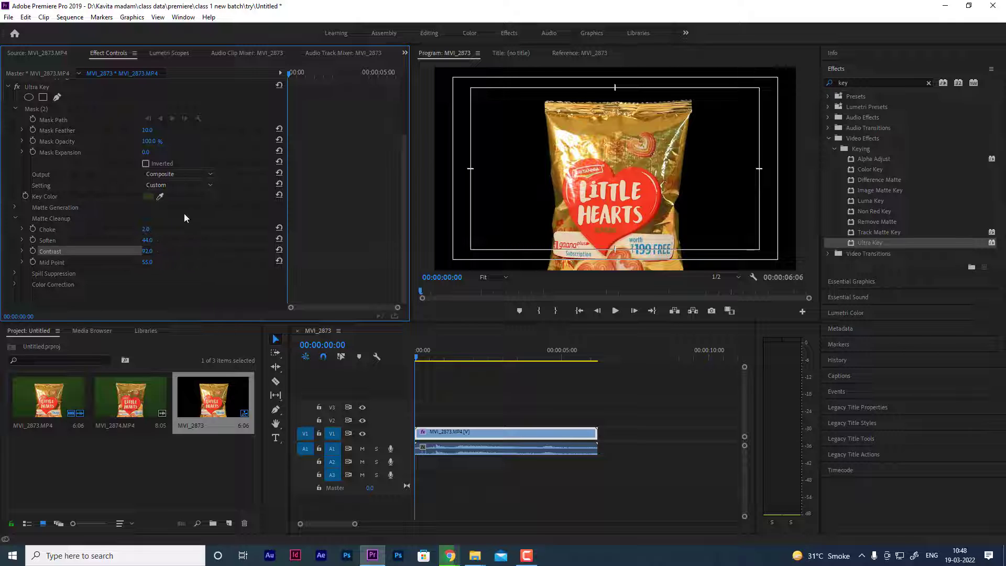
Scrub and play the packet clip to preview the key
{"action": "mouse_move", "coordinate": [475, 360]}
{"action": "left_mouse_down"}
{"action": "mouse_move", "coordinate": [502, 363]}
{"action": "mouse_move", "coordinate": [322, 353]}
{"action": "left_mouse_up"}
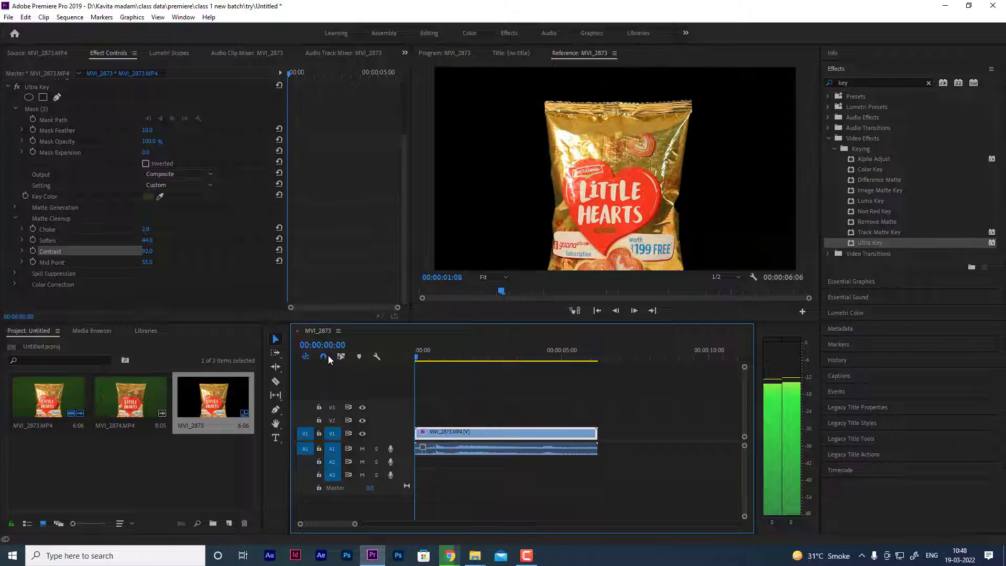
{"action": "key", "text": "space"}
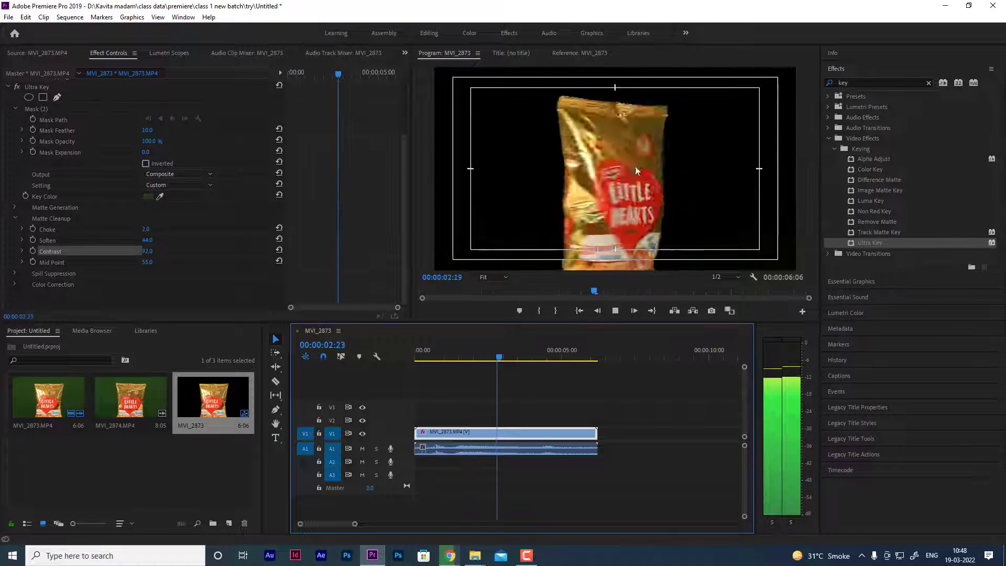
{"action": "key", "text": "space"}
Create a new dark red Color Matte in the Project panel with default settings
{"action": "right_click", "coordinate": [173, 474]}
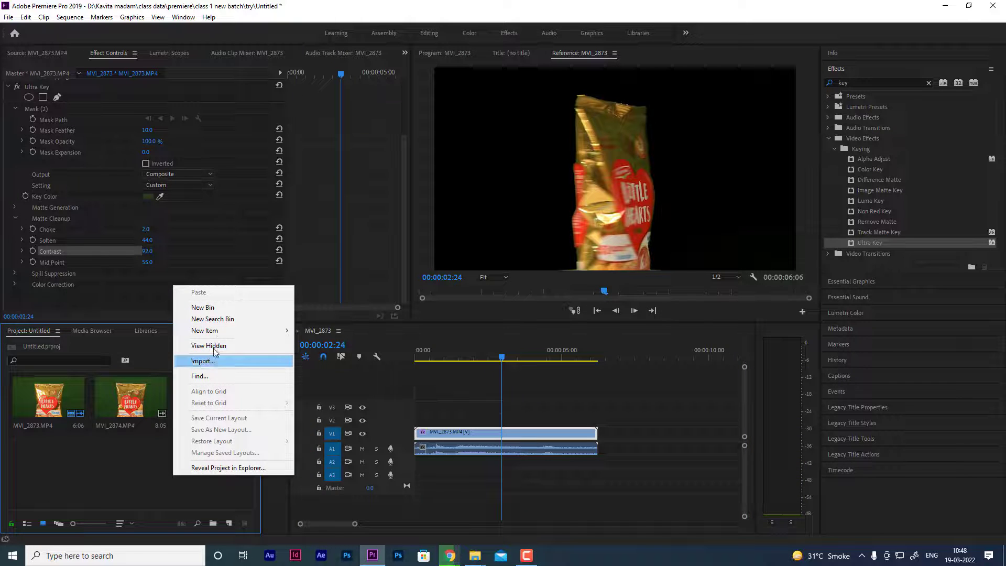
{"action": "mouse_move", "coordinate": [215, 339]}
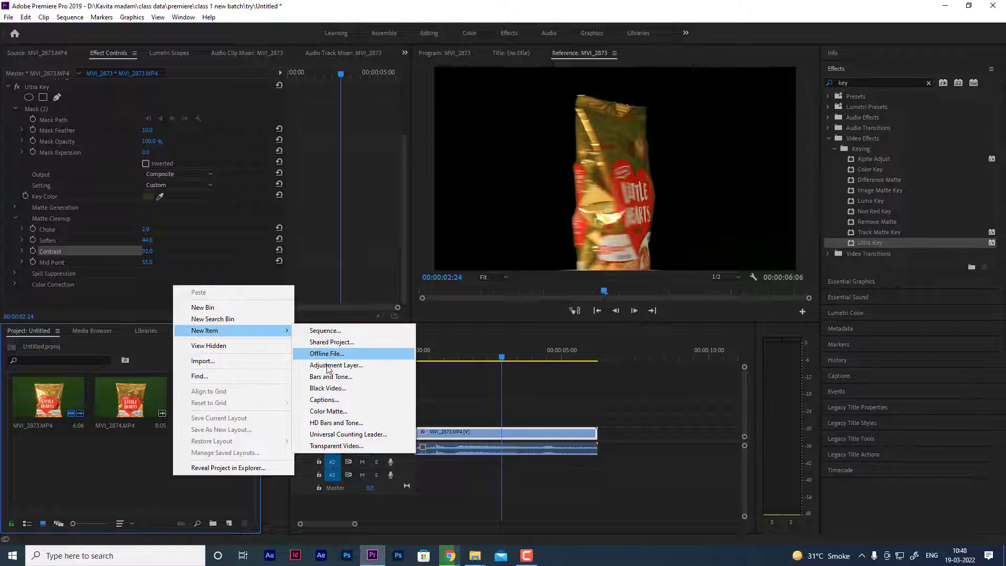
{"action": "left_click", "coordinate": [338, 412]}
{"action": "left_click", "coordinate": [520, 313]}
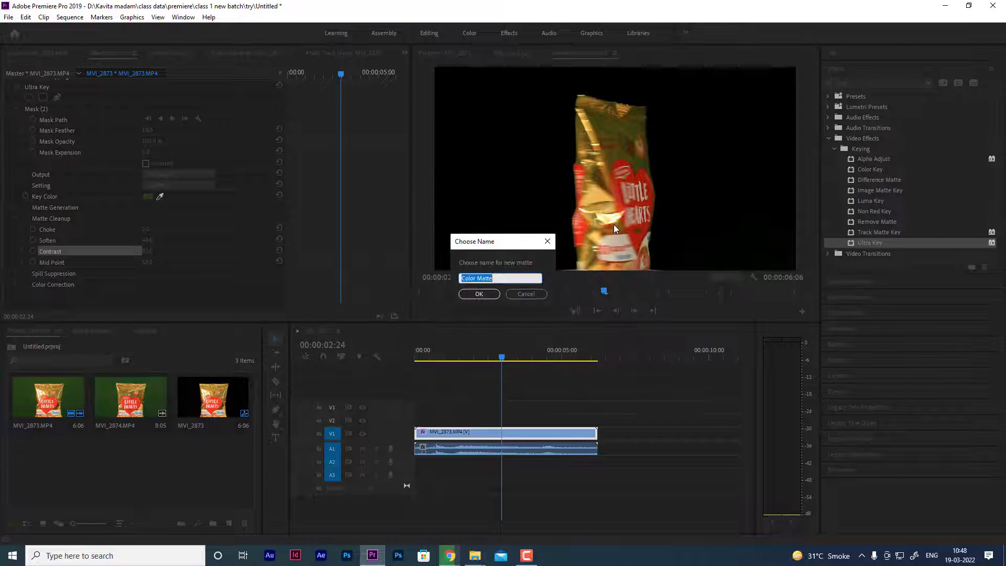
{"action": "left_click", "coordinate": [619, 221]}
{"action": "left_click", "coordinate": [478, 295]}
Place the red matte on V1 under the packet clip and extend it to the clip's end
{"action": "mouse_move", "coordinate": [48, 464]}
{"action": "left_mouse_down"}
{"action": "mouse_move", "coordinate": [517, 424]}
{"action": "mouse_move", "coordinate": [424, 445]}
{"action": "mouse_move", "coordinate": [426, 434]}
{"action": "left_mouse_up"}
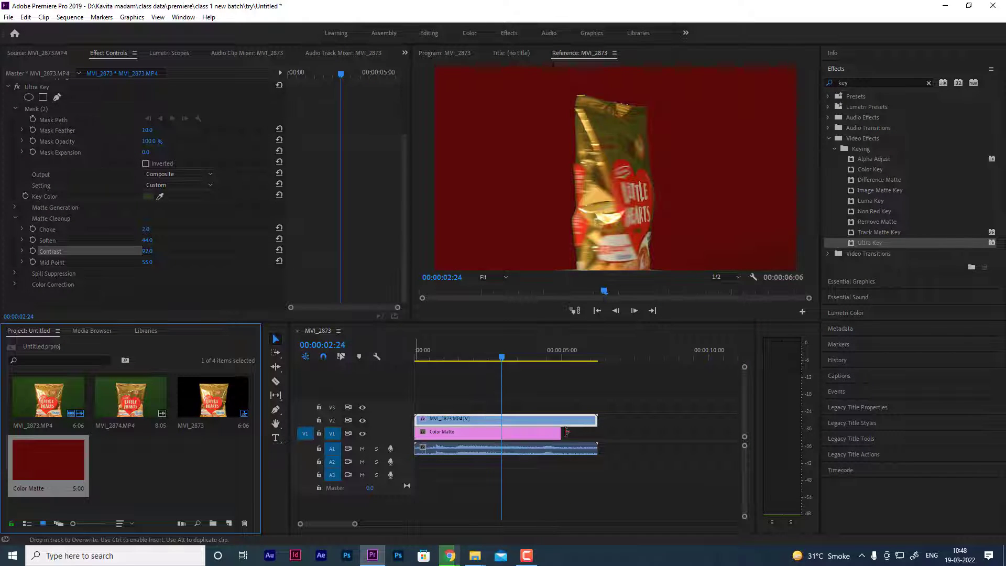
{"action": "left_click_drag", "start_coordinate": [566, 431], "coordinate": [597, 432]}
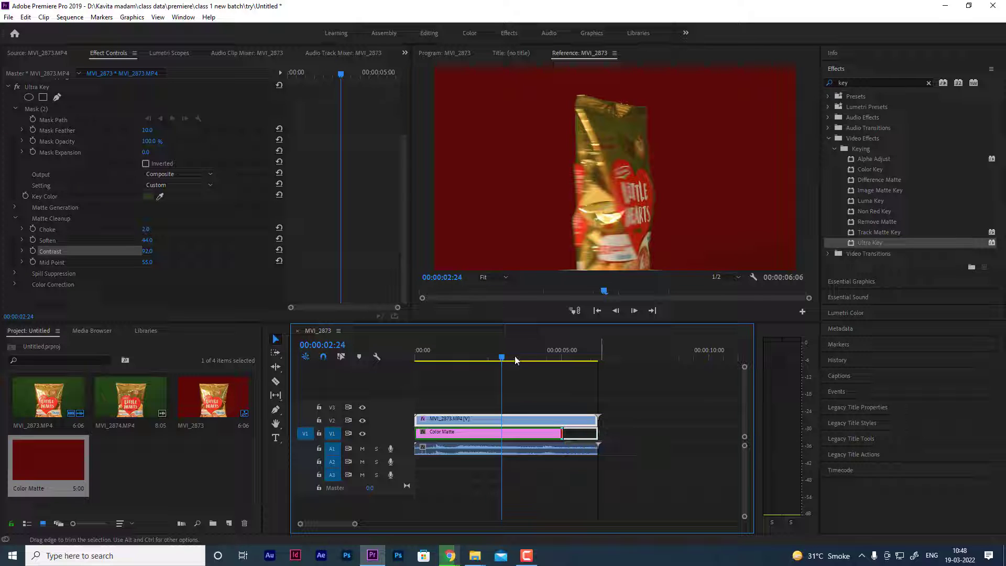
{"action": "key", "text": "Home"}
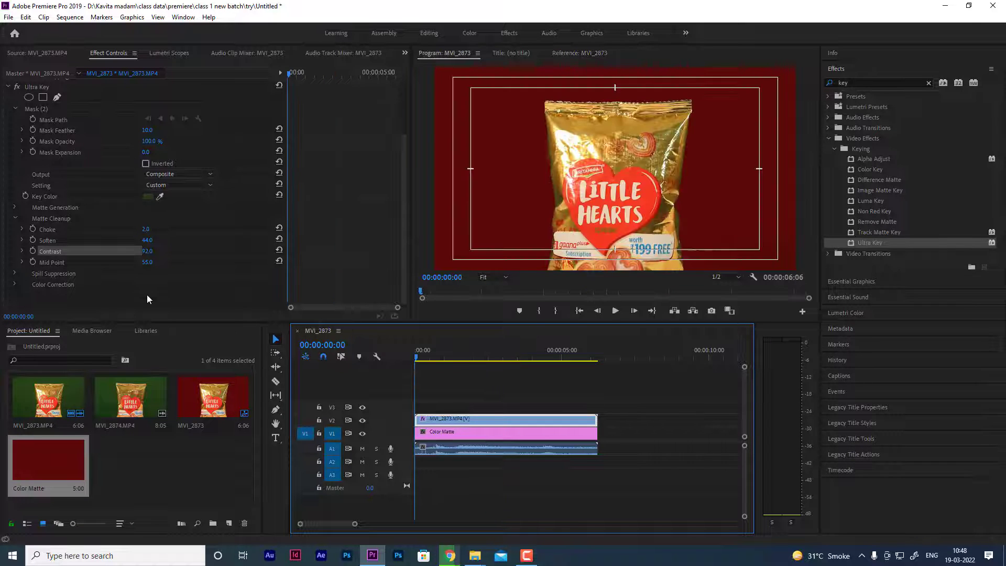
{"action": "key", "text": "space"}
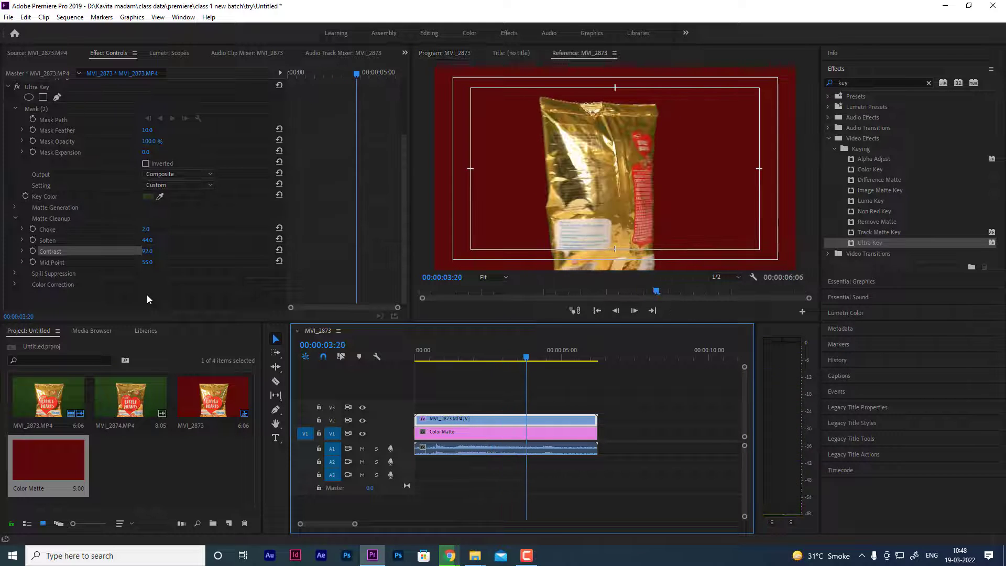
{"action": "key", "text": "space"}
{"action": "key", "text": "b"}
{"action": "key", "text": "space"}
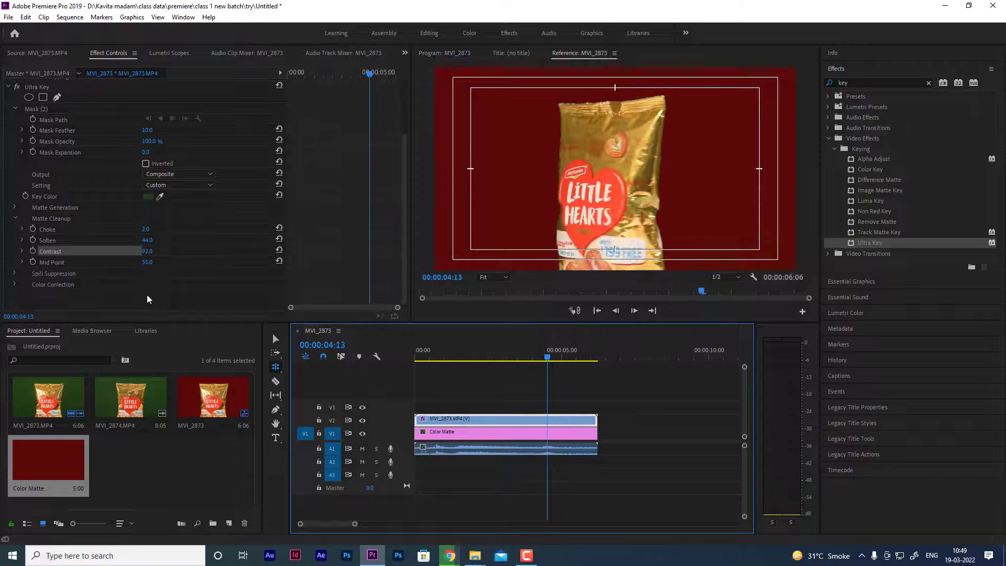
{"action": "key", "text": "space"}
{"action": "key", "text": "space"}
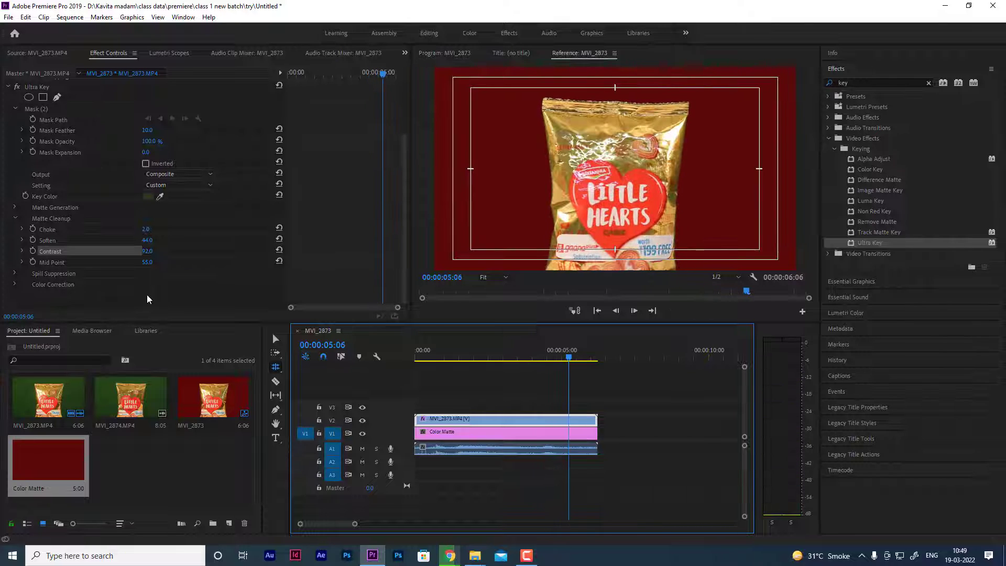
{"action": "key", "text": "space"}
{"action": "left_click", "coordinate": [507, 362]}
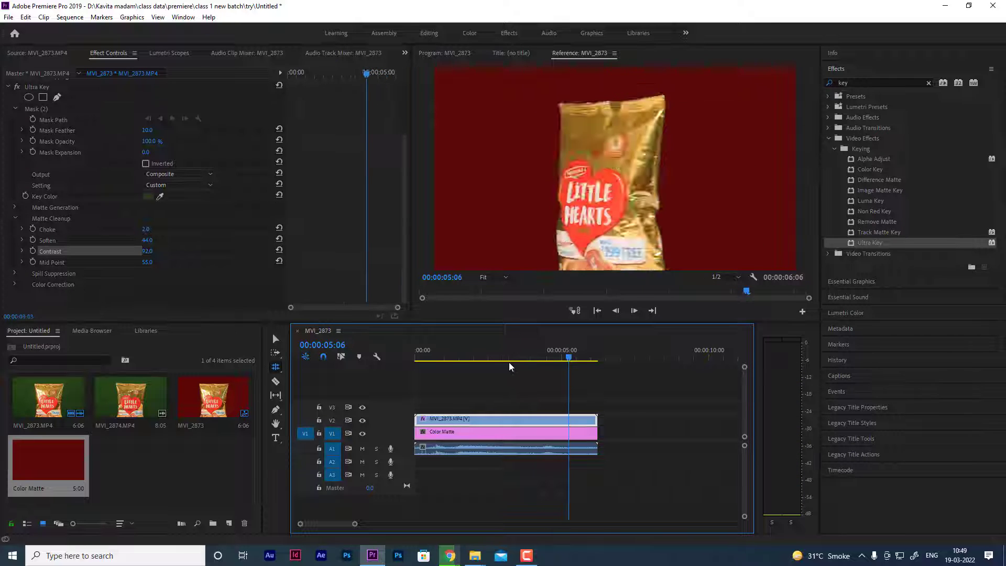
{"action": "key", "text": "space"}
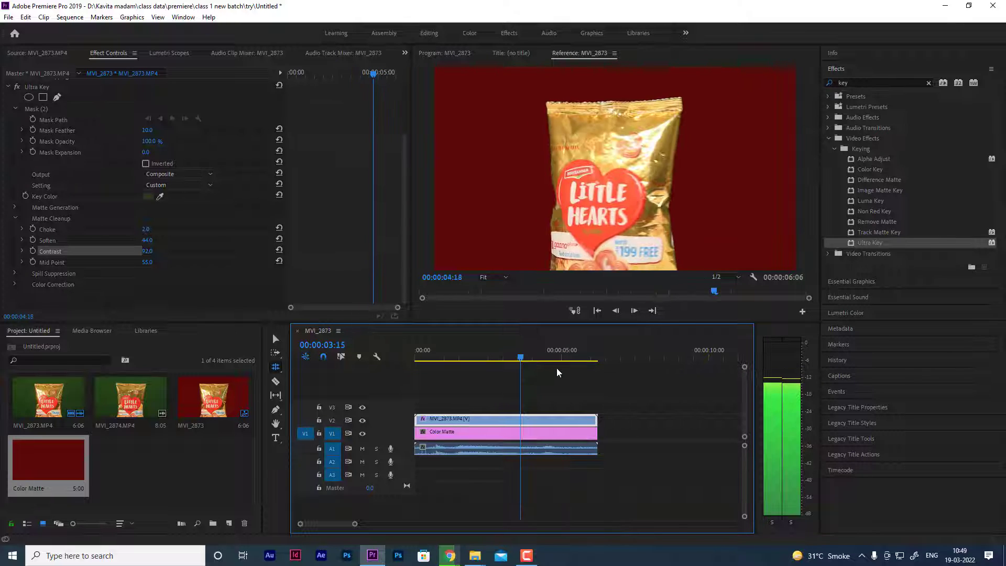
{"action": "left_click", "coordinate": [565, 361]}
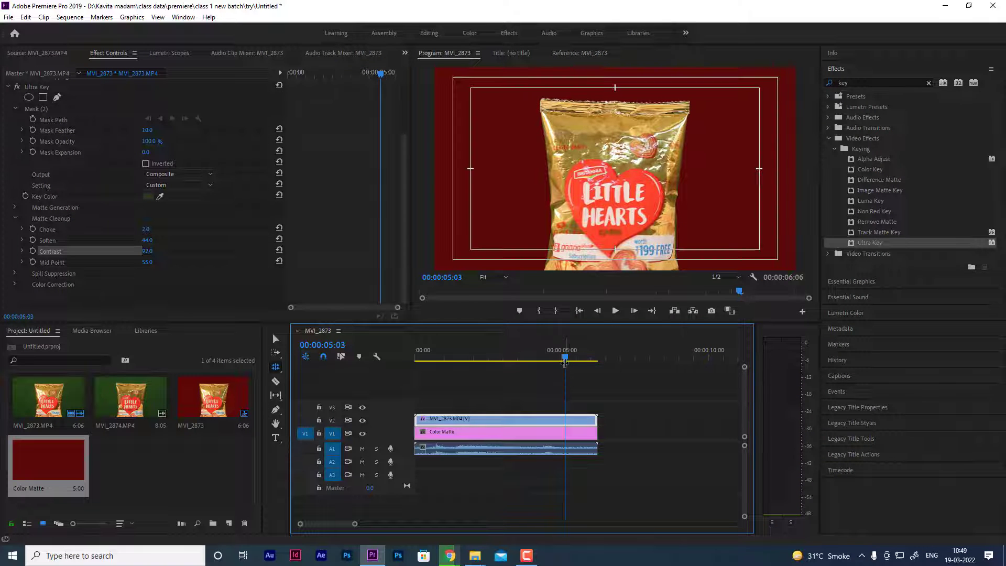
{"action": "left_click_drag", "start_coordinate": [566, 362], "coordinate": [560, 359]}
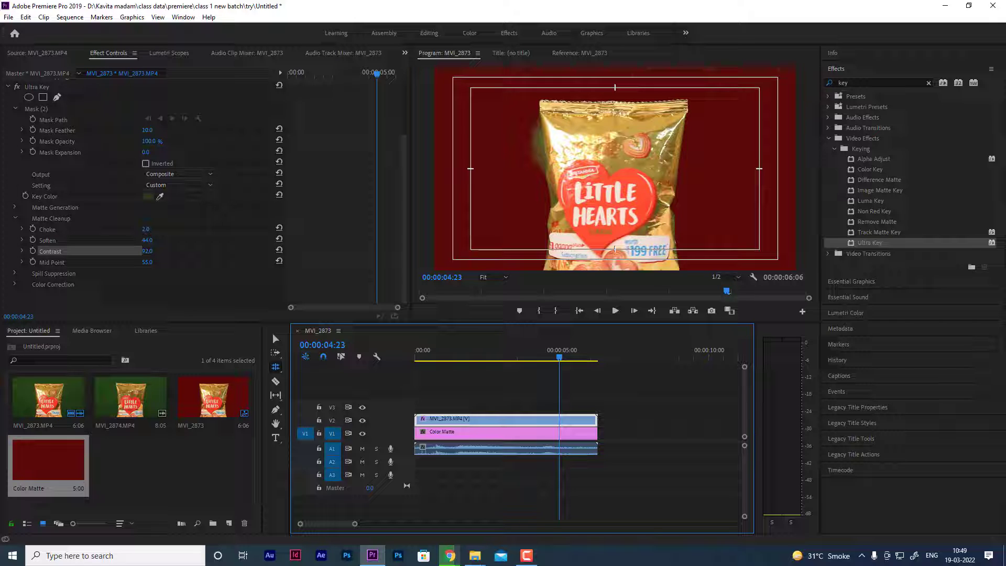
Lower the Ultra Key Matte Cleanup Choke from 2.0 to 0.0
{"action": "left_click", "coordinate": [46, 231]}
{"action": "left_click", "coordinate": [22, 229]}
{"action": "left_click_drag", "start_coordinate": [28, 248], "coordinate": [1, 261]}
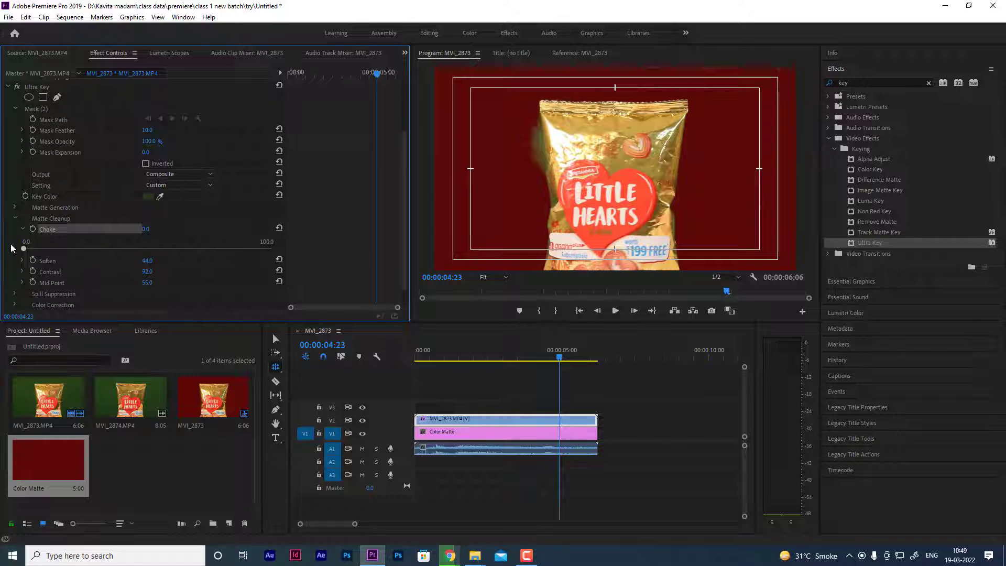
{"action": "left_click", "coordinate": [23, 229]}
Set the Matte Generation Pedestal to 100
{"action": "left_click", "coordinate": [14, 207]}
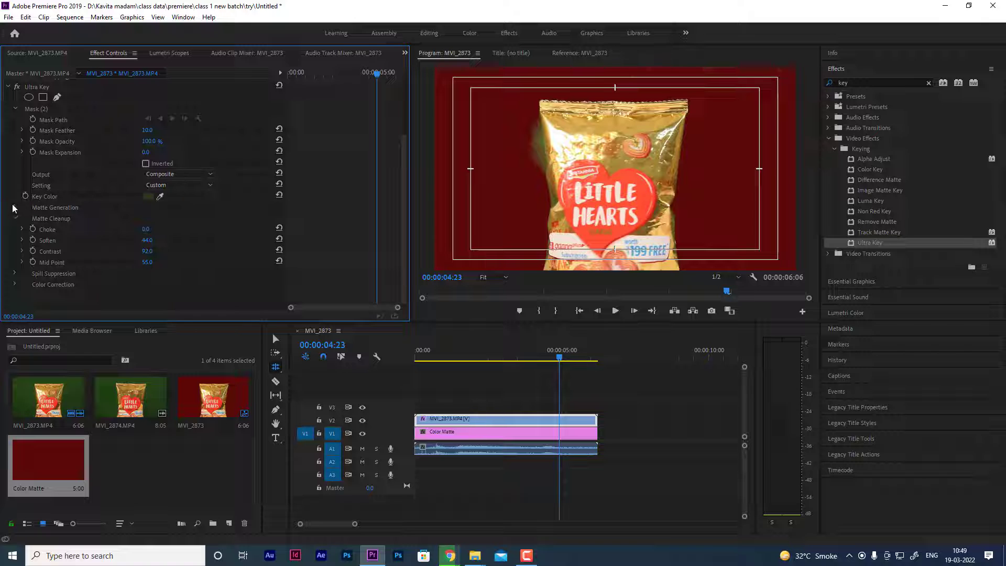
{"action": "left_click", "coordinate": [71, 216]}
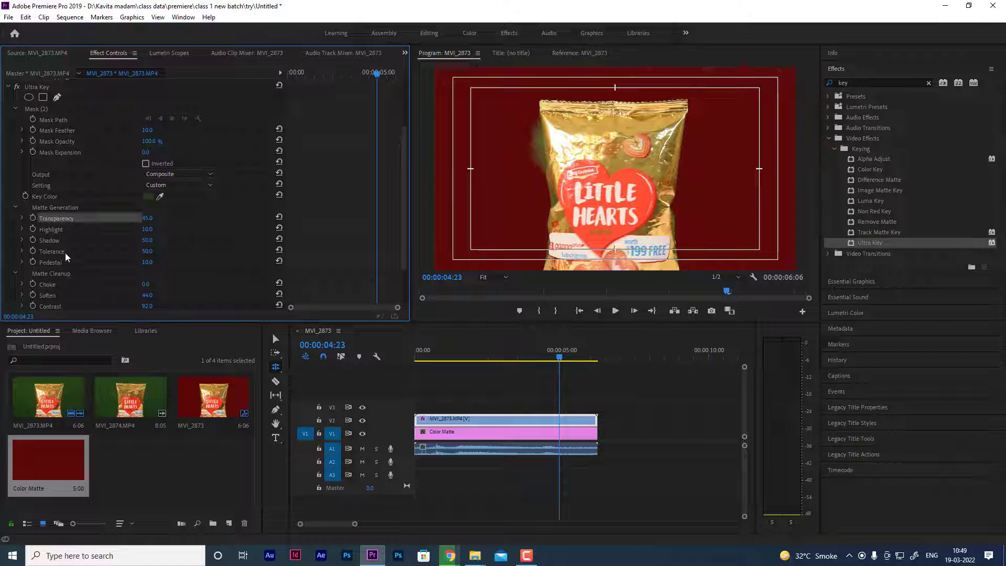
{"action": "left_click_drag", "start_coordinate": [145, 262], "coordinate": [115, 263]}
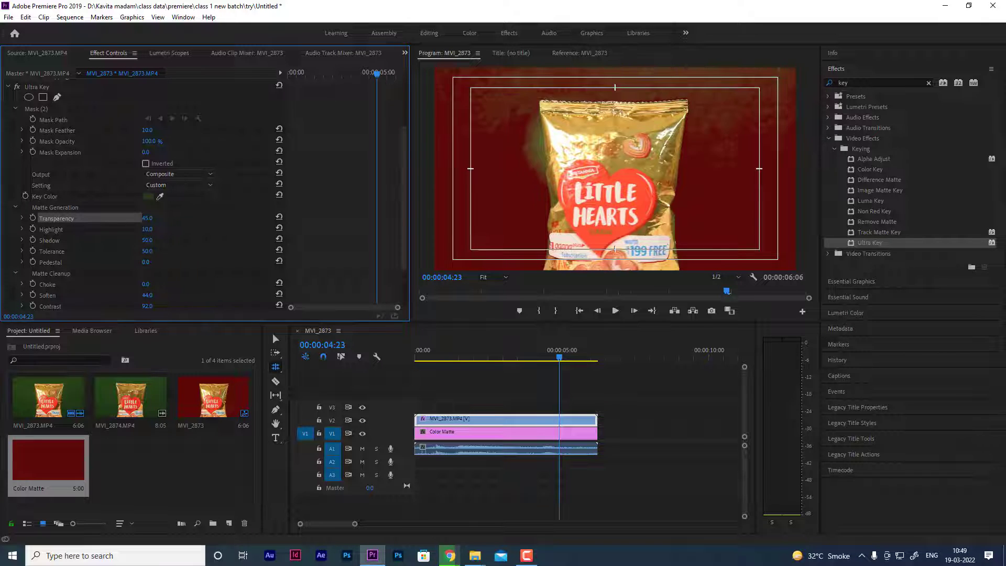
{"action": "mouse_move", "coordinate": [146, 262]}
{"action": "left_mouse_down"}
{"action": "mouse_move", "coordinate": [178, 262]}
{"action": "mouse_move", "coordinate": [157, 262]}
{"action": "left_mouse_up"}
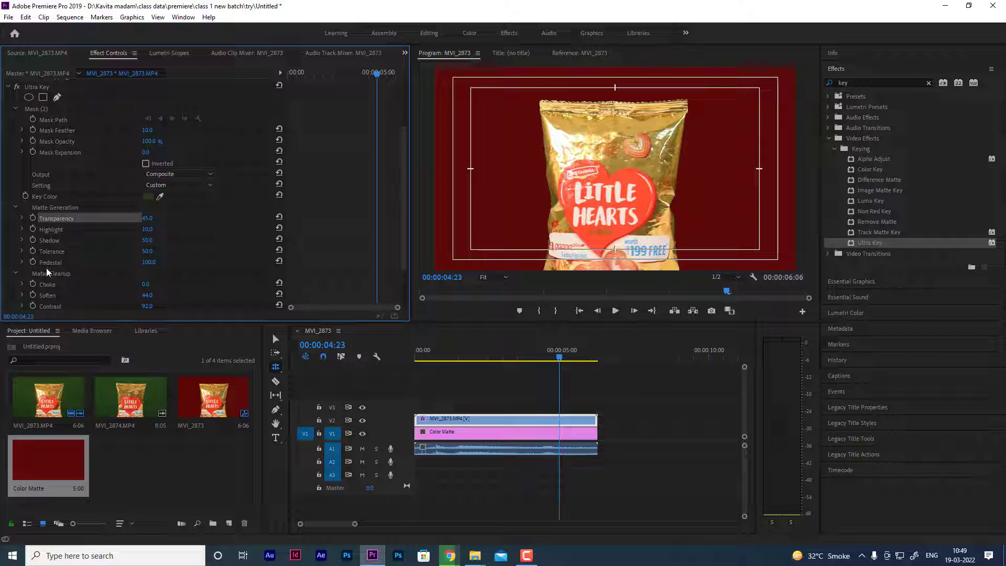
Play the sequence to check the key, then hide the red matte track V1
{"action": "left_click", "coordinate": [558, 358]}
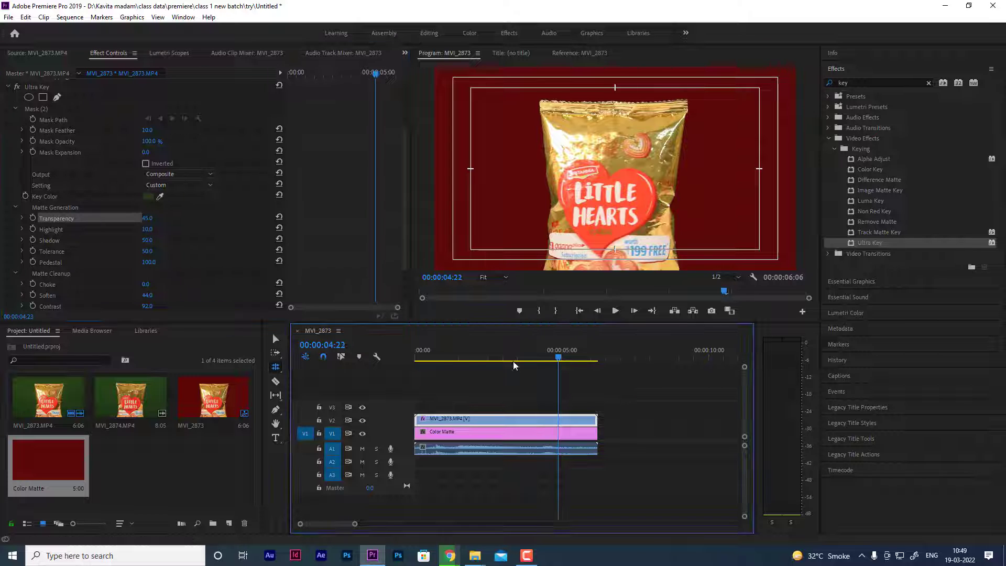
{"action": "key", "text": "Home"}
{"action": "key", "text": "space"}
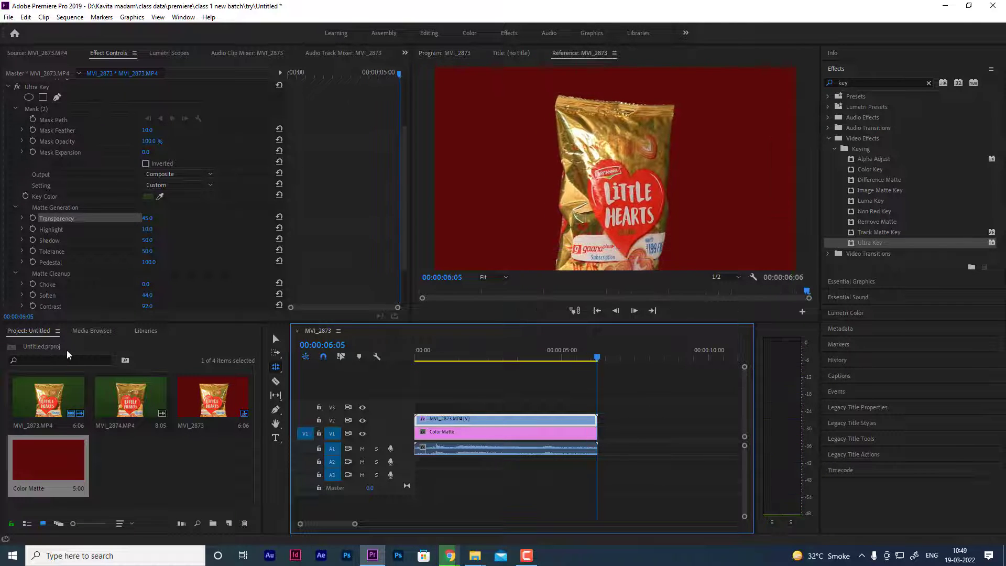
{"action": "left_click", "coordinate": [596, 357]}
{"action": "key", "text": "space"}
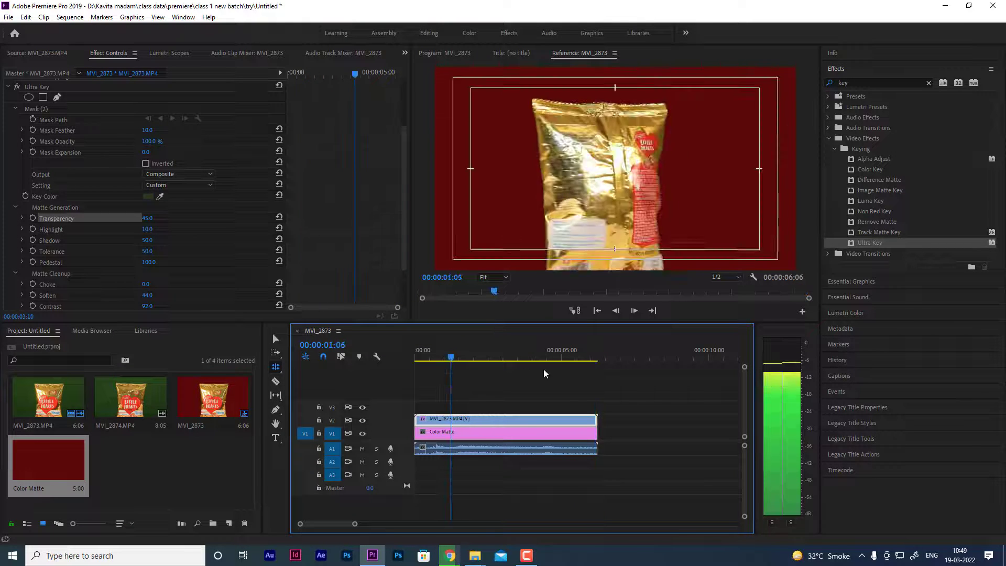
{"action": "left_click", "coordinate": [566, 368]}
{"action": "left_click", "coordinate": [446, 432]}
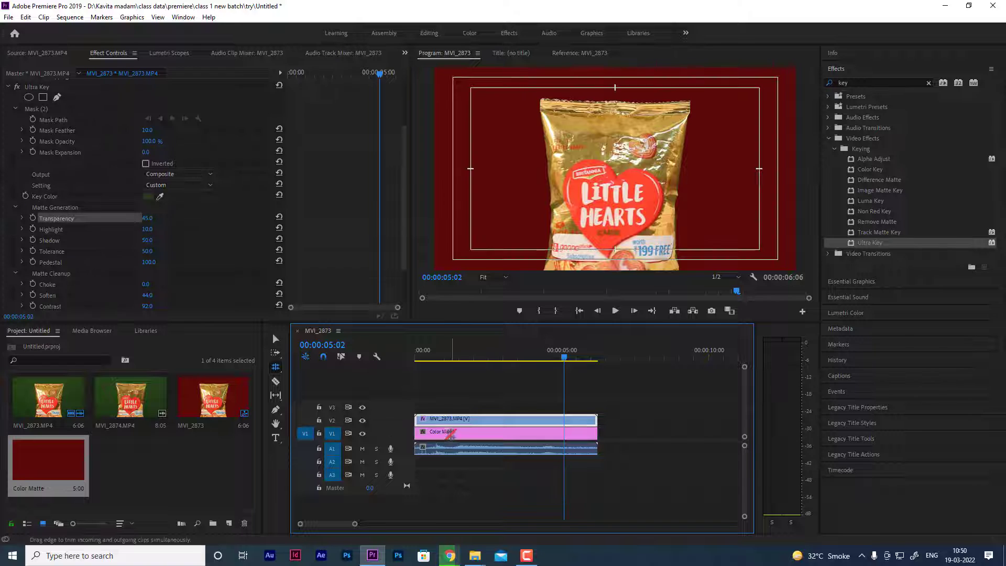
{"action": "left_click", "coordinate": [362, 433]}
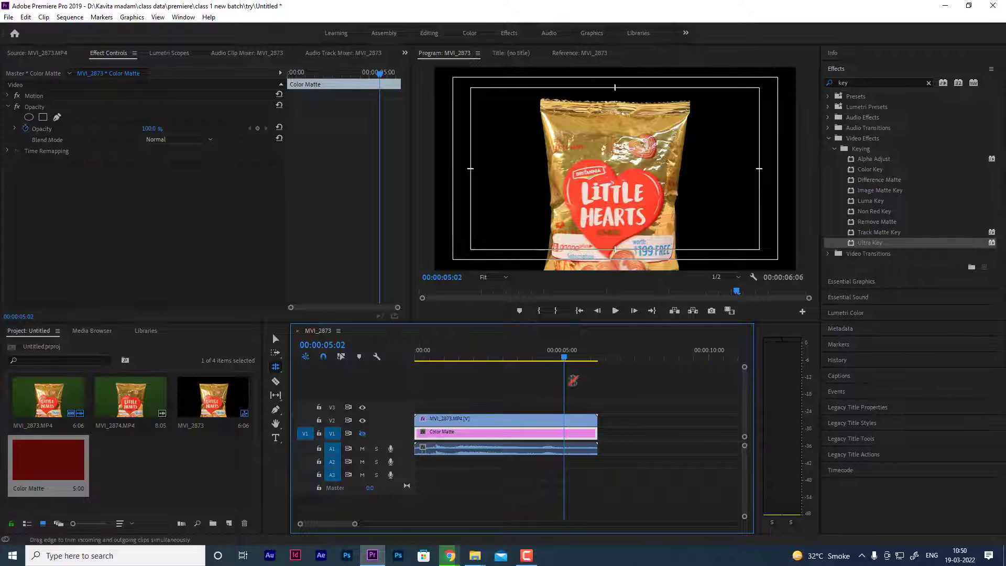
Split the packet clip at 5:02 with the Razor and delete its tail
{"action": "left_click", "coordinate": [276, 383]}
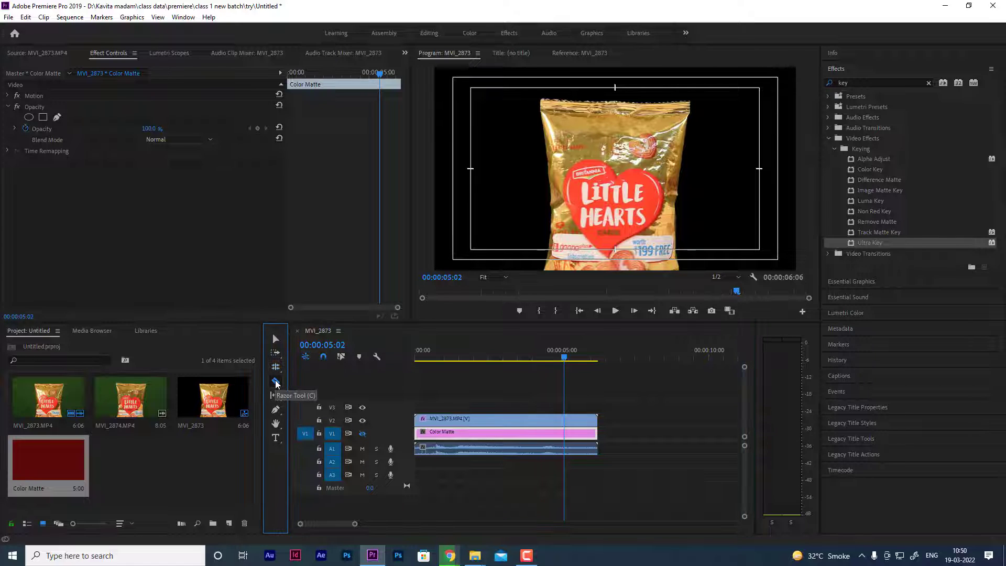
{"action": "left_click", "coordinate": [553, 419]}
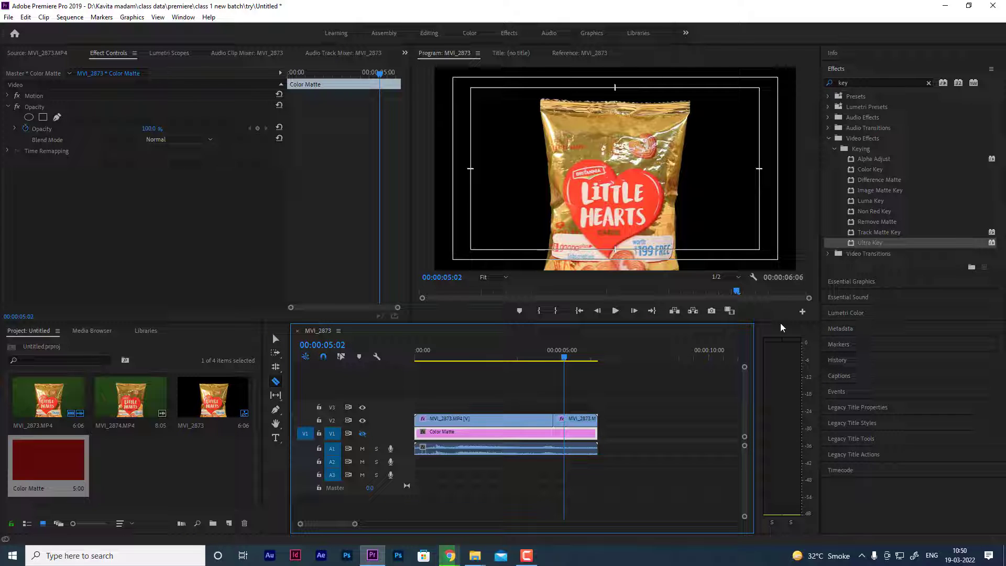
{"action": "key", "text": "v"}
{"action": "left_click", "coordinate": [579, 420]}
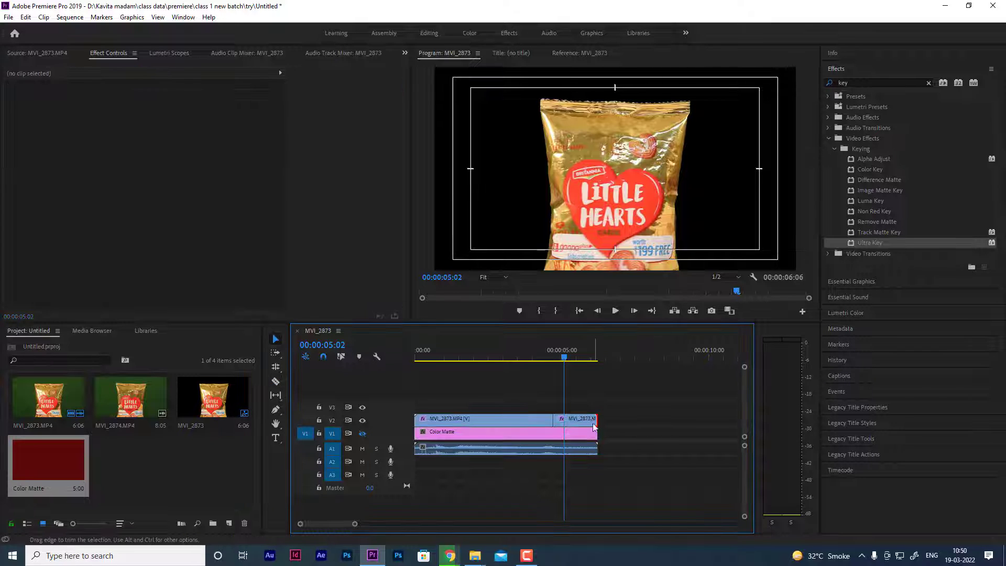
{"action": "key", "text": "Delete"}
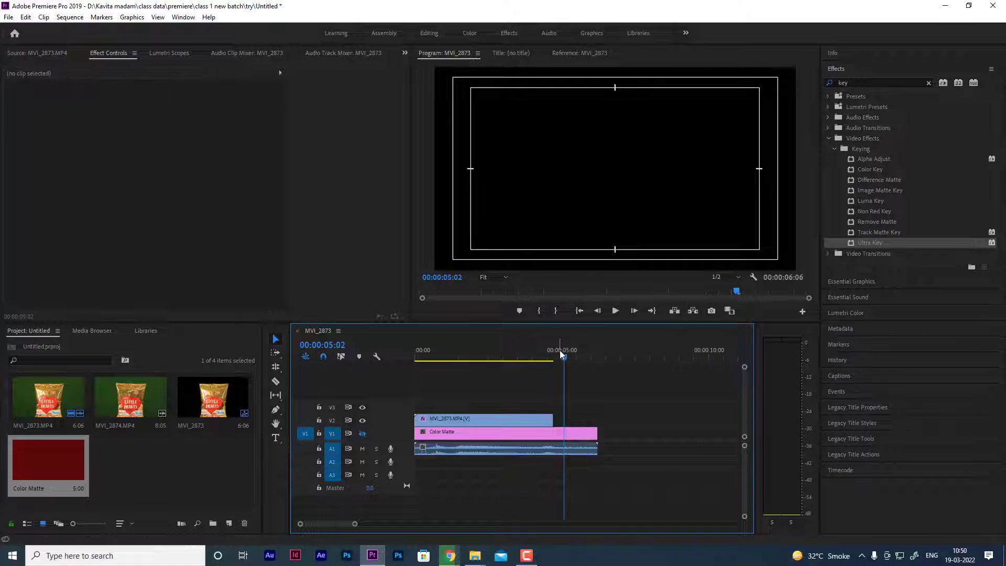
Play the trimmed sequence, then delete the red matte and audio clips together
{"action": "key", "text": "Home"}
{"action": "key", "text": "space"}
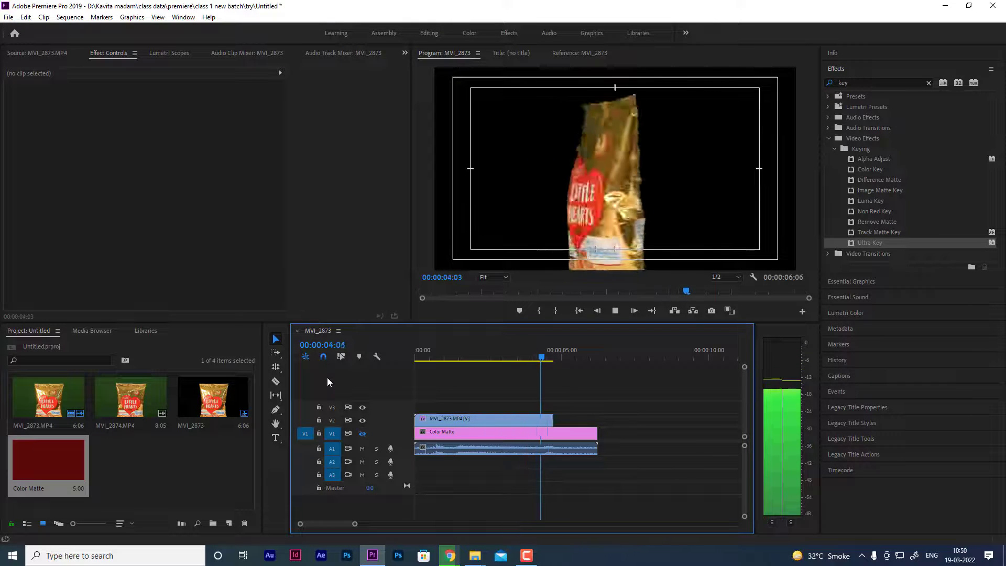
{"action": "left_click", "coordinate": [579, 53]}
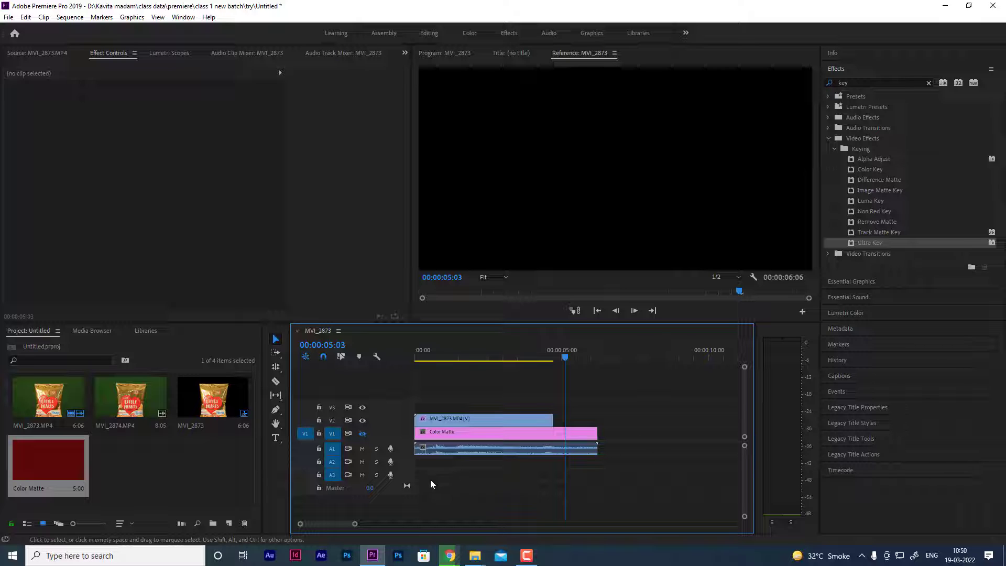
{"action": "left_click_drag", "start_coordinate": [430, 478], "coordinate": [631, 437]}
{"action": "key", "text": "Delete"}
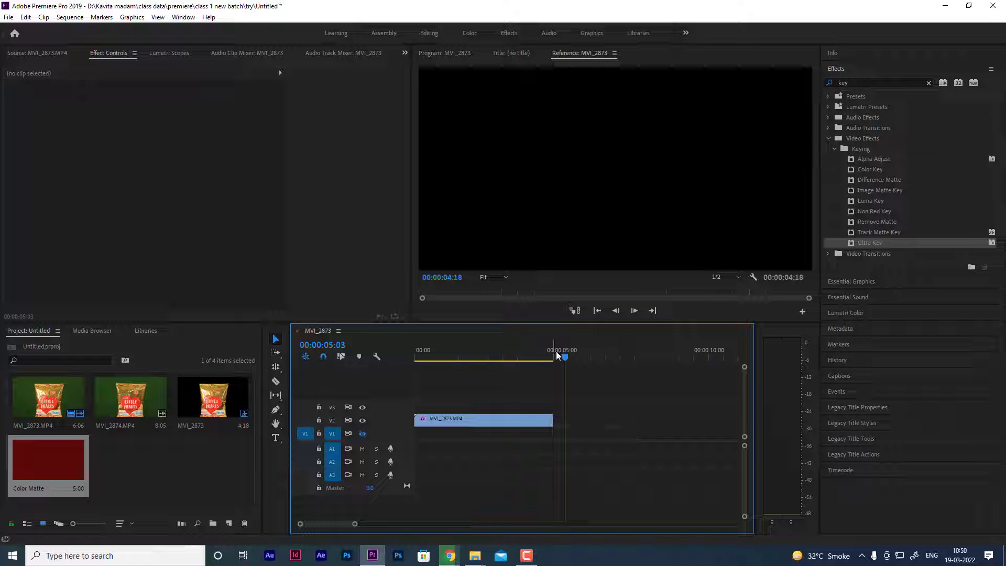
{"action": "left_click", "coordinate": [465, 358]}
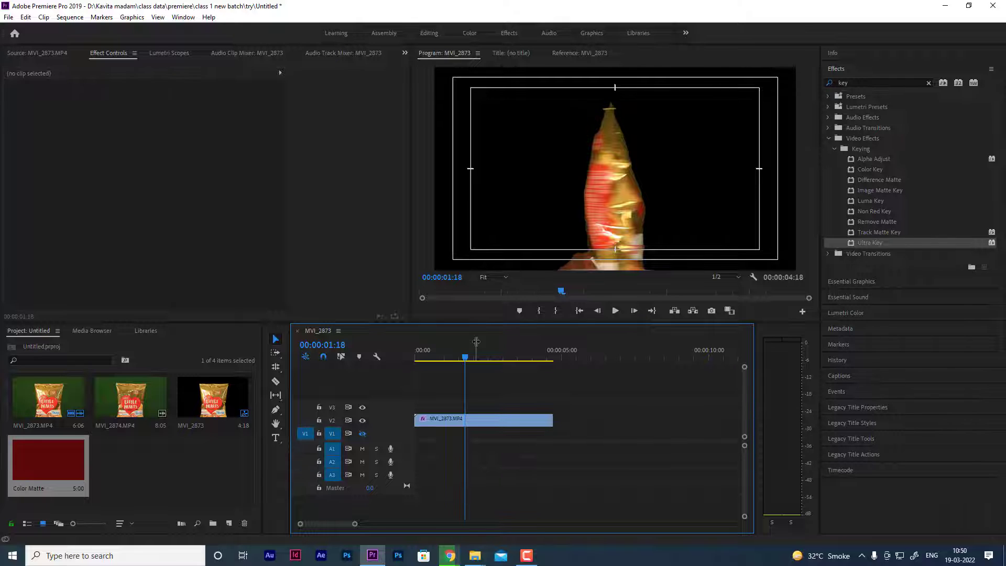
{"action": "left_click", "coordinate": [512, 419]}
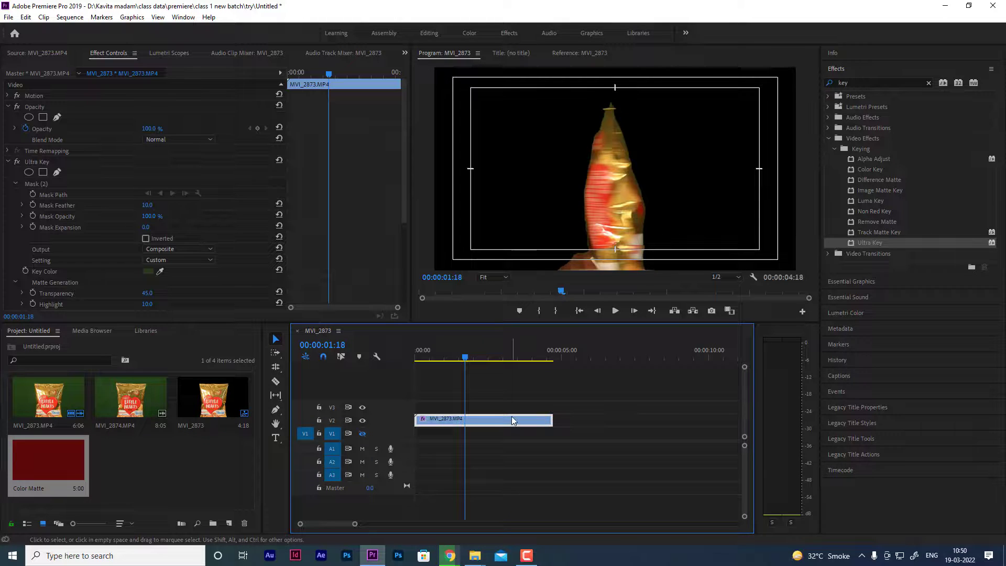
Set the packet clip's speed to 150% (3:04 long) and play it from the start
{"action": "right_click", "coordinate": [512, 418]}
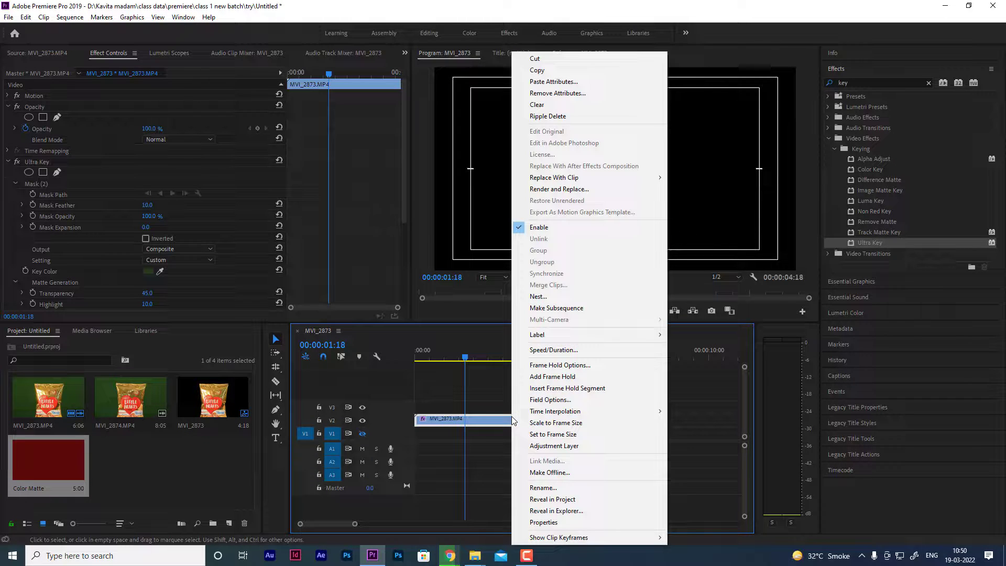
{"action": "left_click", "coordinate": [563, 351]}
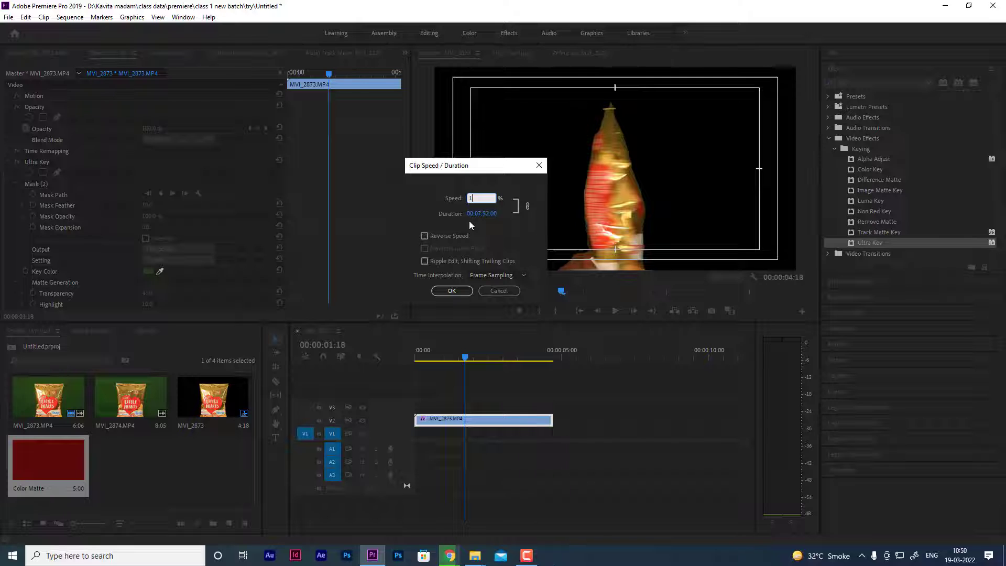
{"action": "key", "text": "Return"}
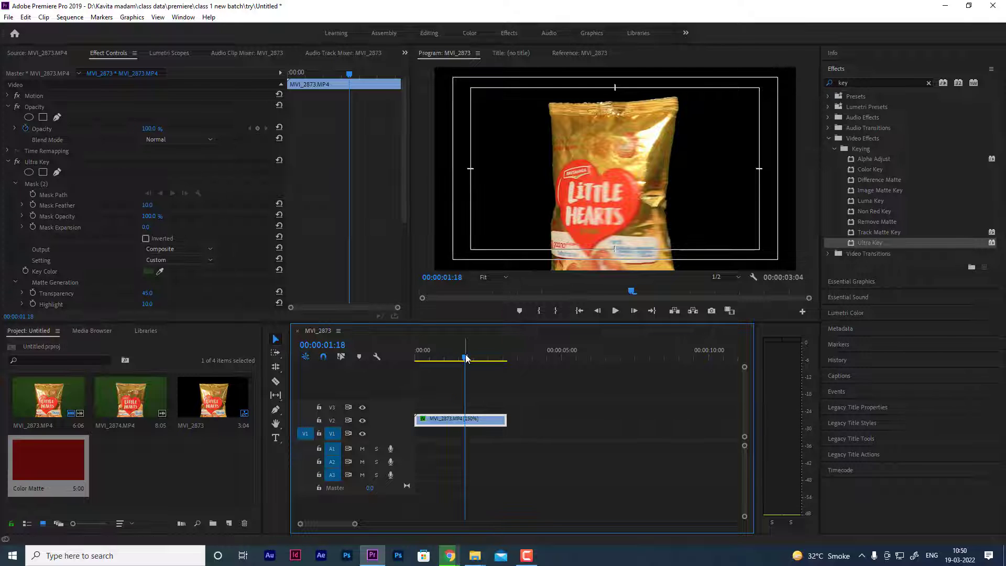
{"action": "key", "text": "Home"}
{"action": "key", "text": "space"}
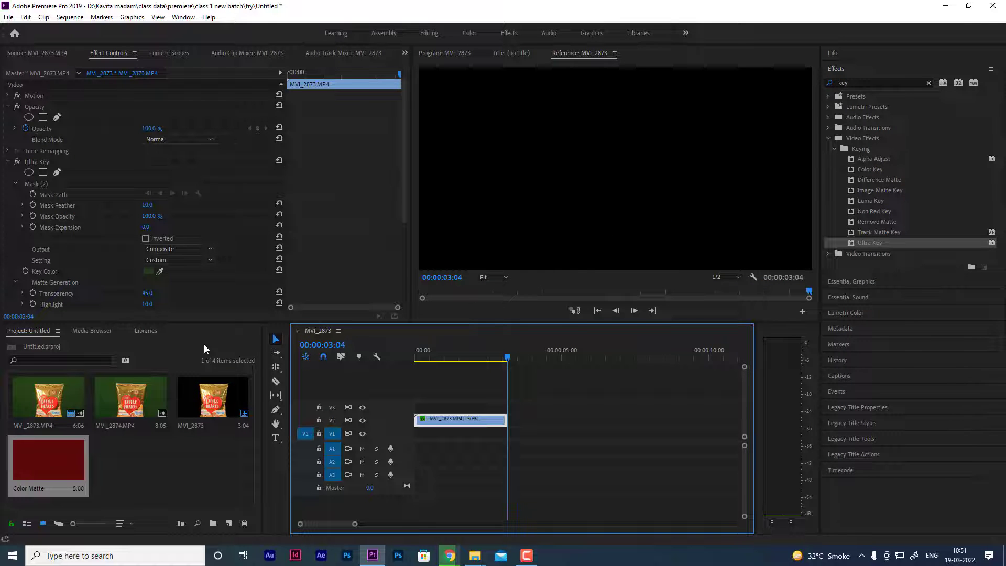
{"action": "key", "text": "space"}
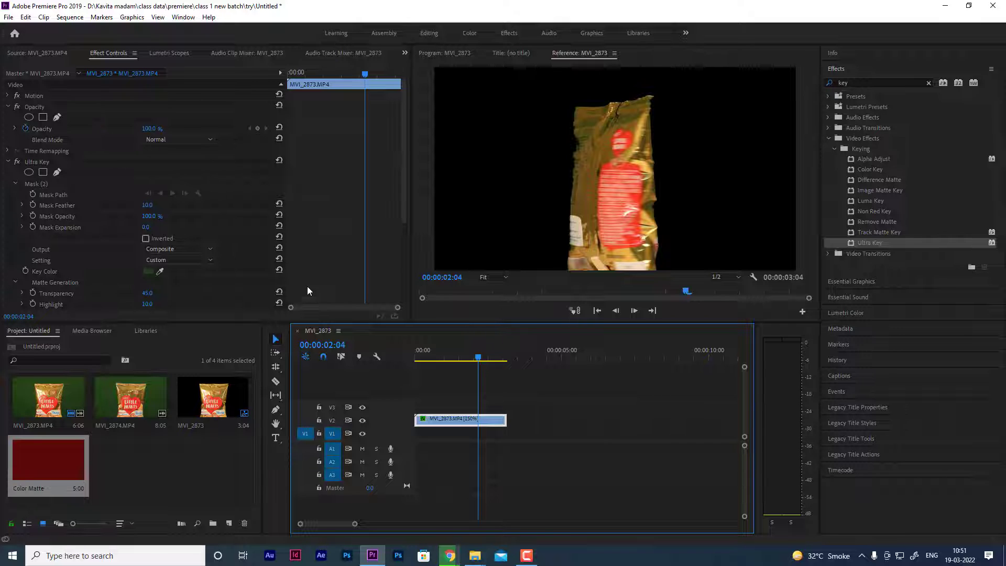
Enable Reverse Speed on the 150% packet clip and scrub back through it
{"action": "right_click", "coordinate": [484, 422]}
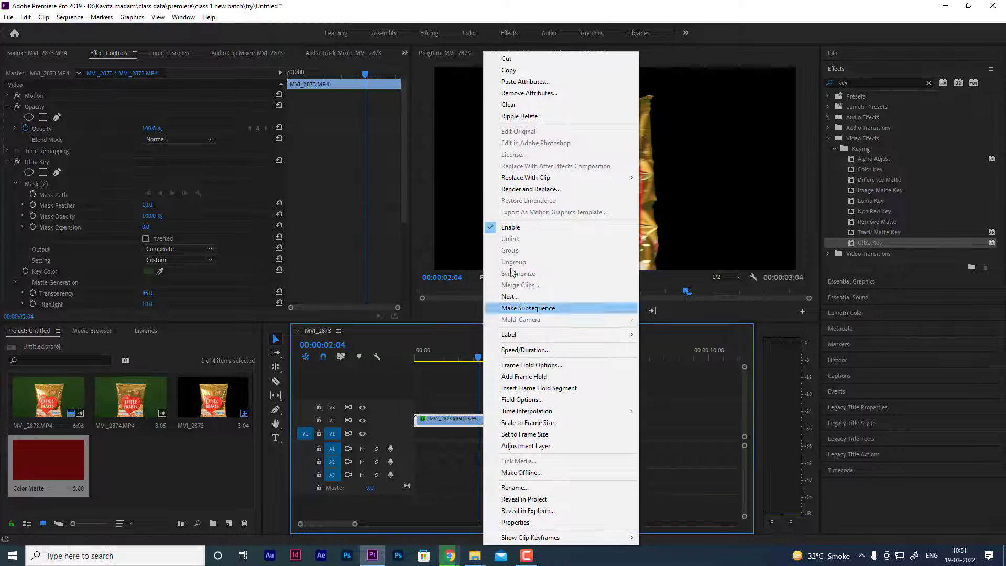
{"action": "left_click", "coordinate": [521, 351]}
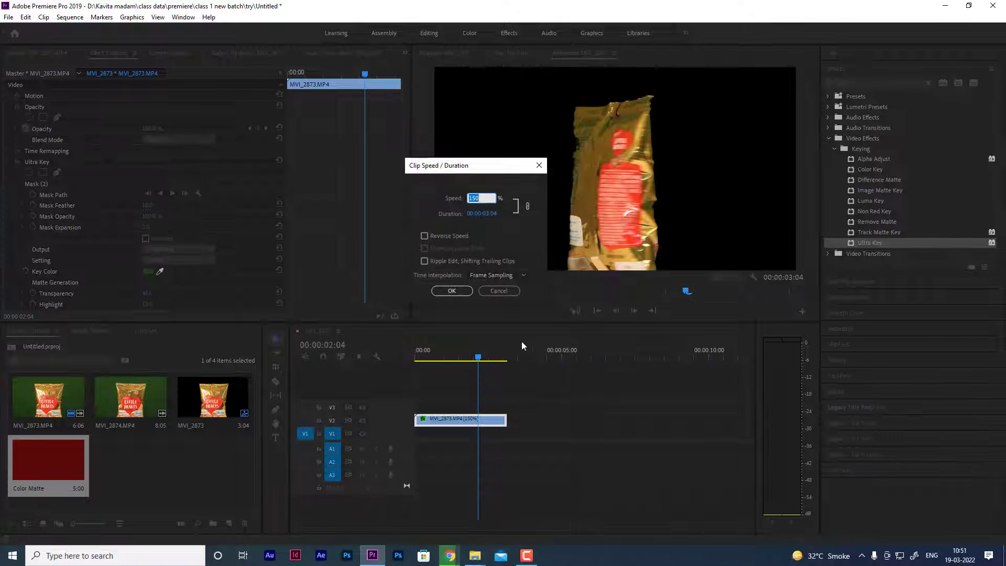
{"action": "left_click", "coordinate": [424, 236]}
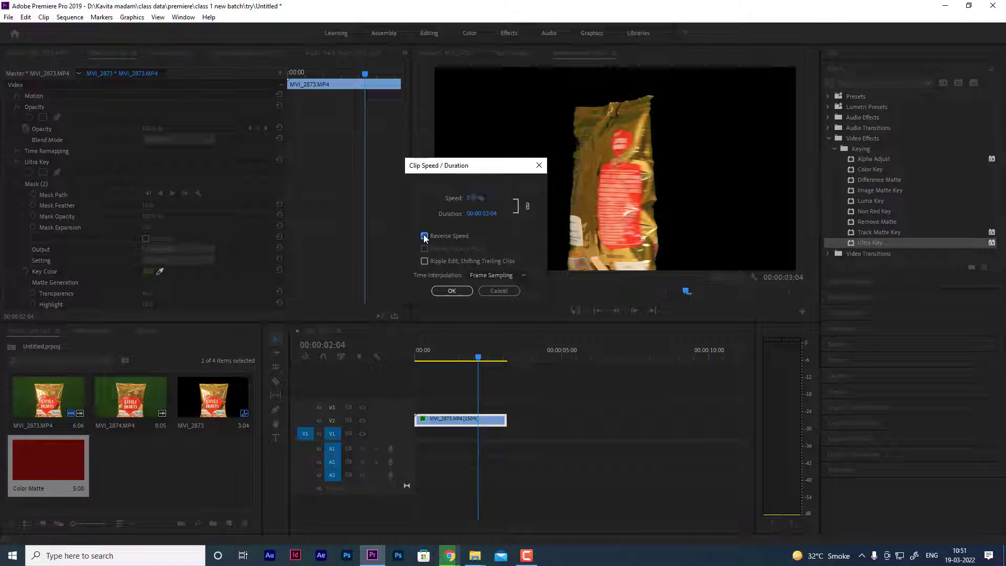
{"action": "left_click", "coordinate": [438, 289]}
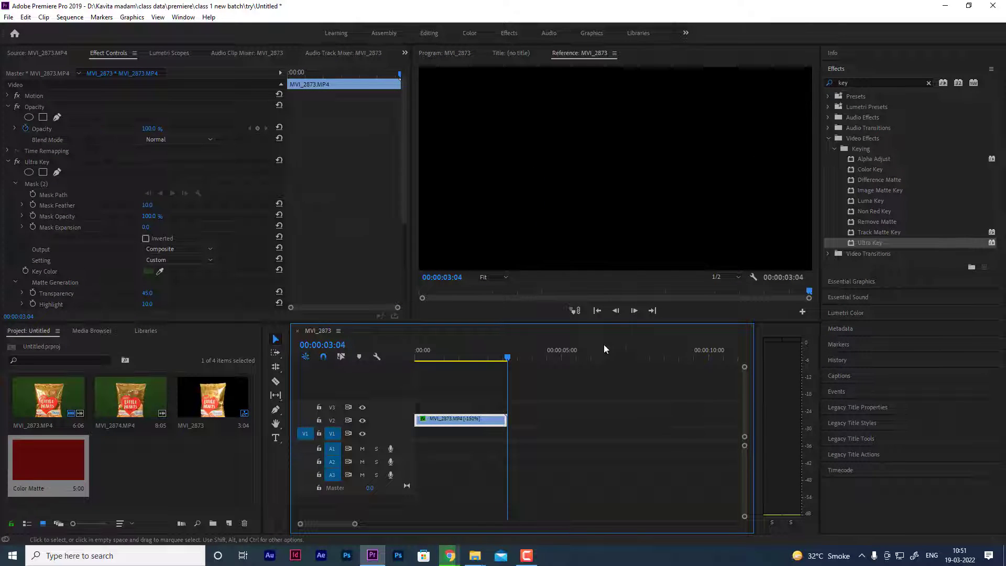
{"action": "left_click", "coordinate": [504, 358]}
{"action": "left_click_drag", "start_coordinate": [504, 358], "coordinate": [429, 381]}
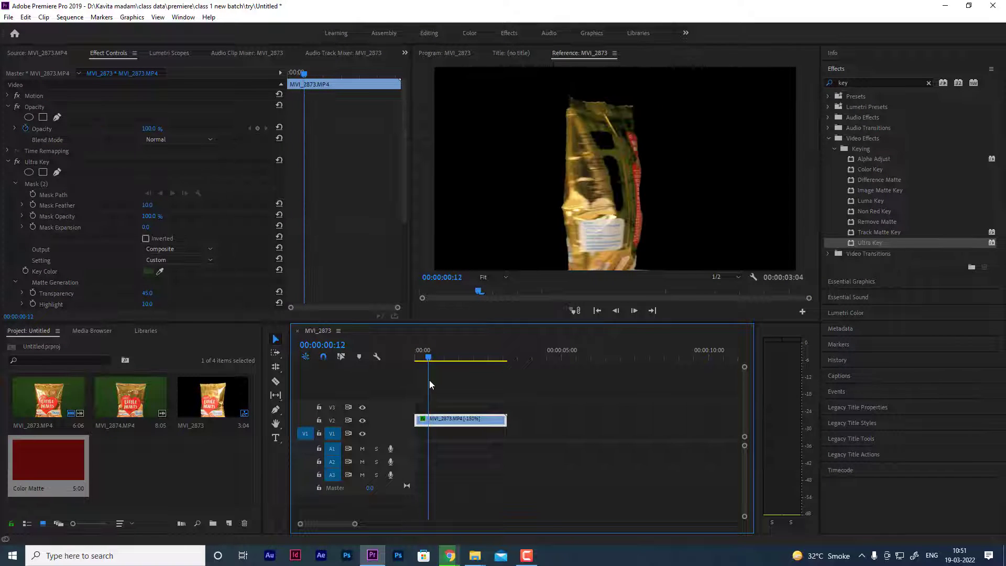
Enable Pedestal keyframing in Ultra Key and lower the Pedestal value to 8
{"action": "key", "text": "shift+4"}
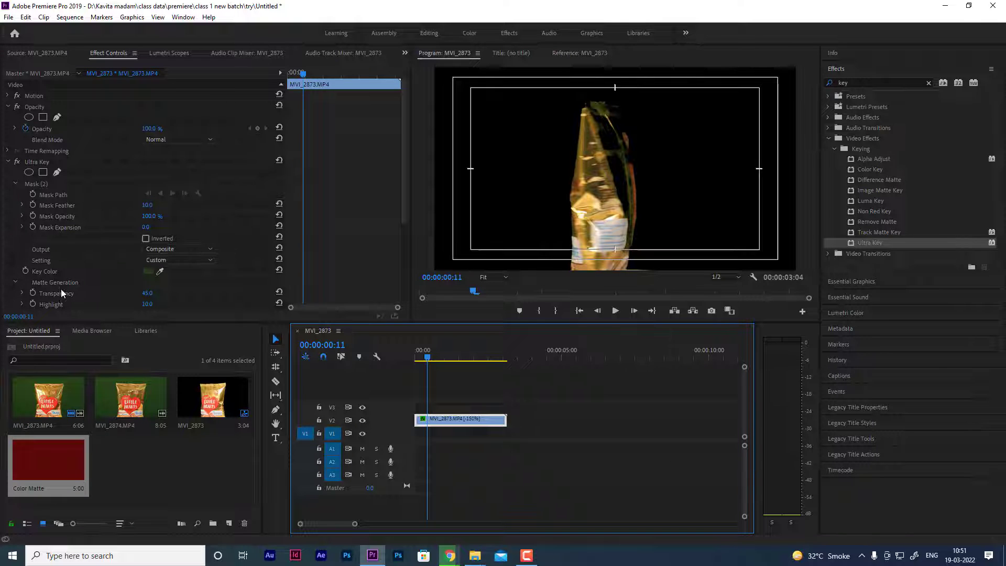
{"action": "scroll", "coordinate": [76, 244], "scroll_direction": "down", "scroll_amount": 3}
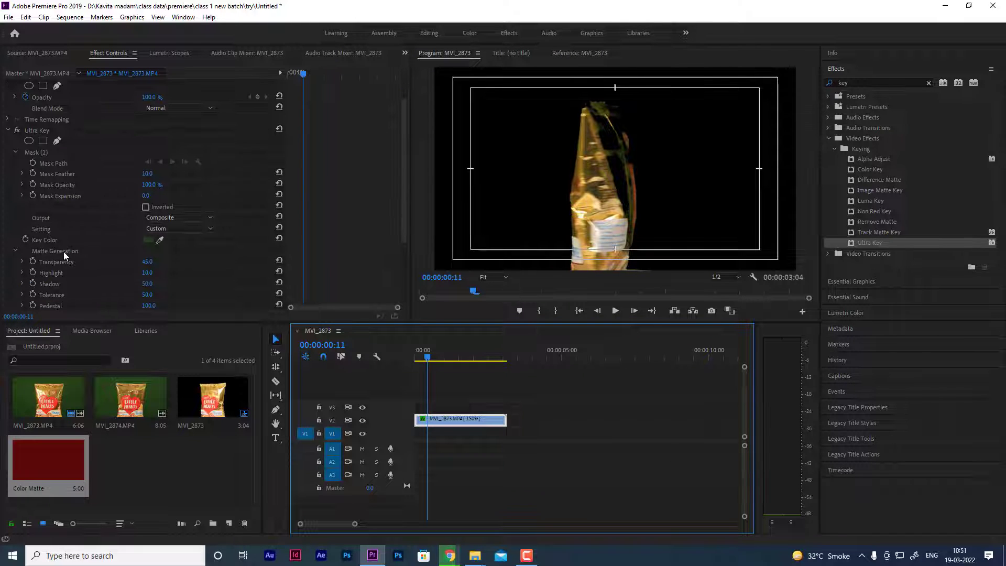
{"action": "scroll", "coordinate": [64, 252], "scroll_direction": "down", "scroll_amount": 2}
{"action": "left_click", "coordinate": [33, 283]}
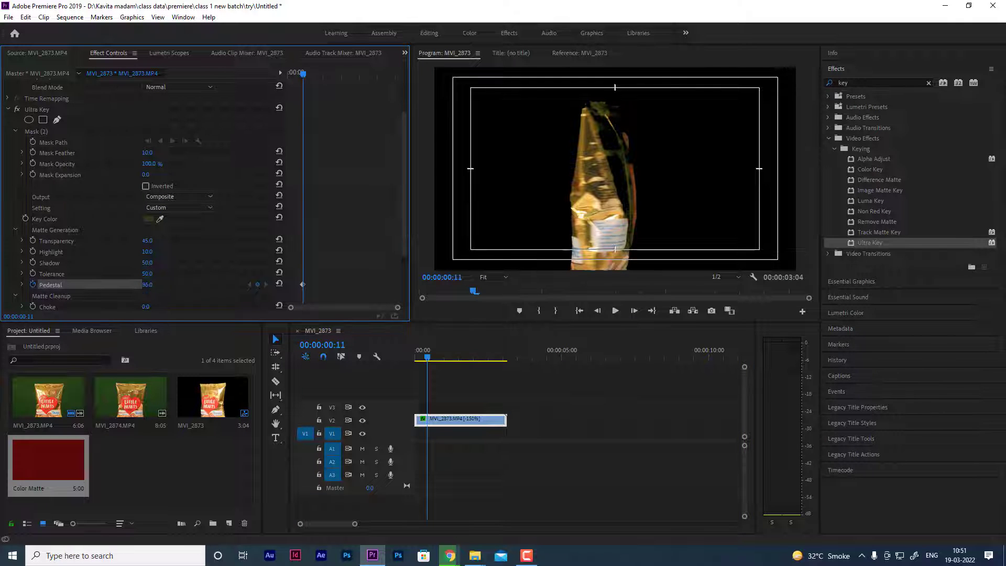
{"action": "left_click_drag", "start_coordinate": [147, 285], "coordinate": [130, 285]}
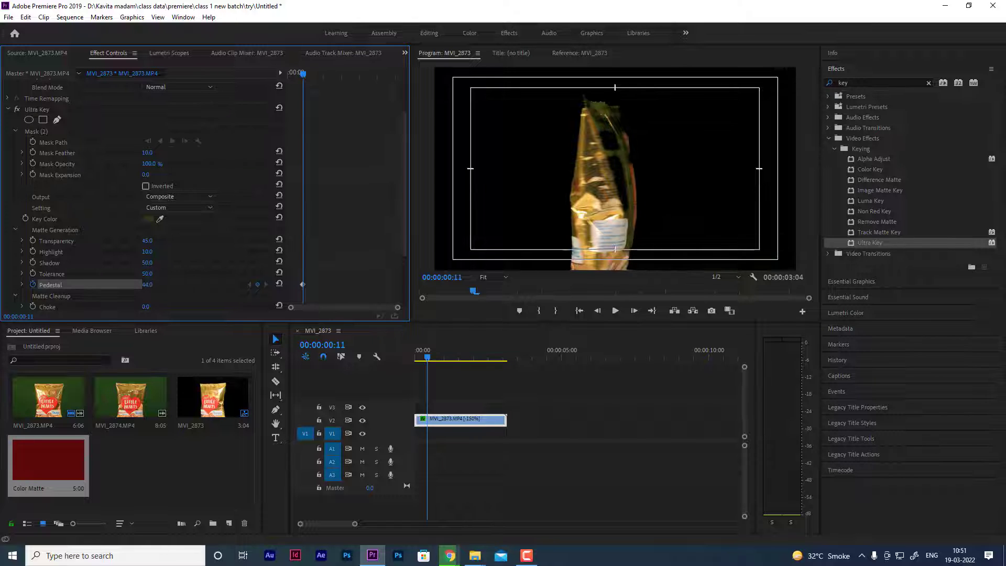
Play the sequence from the start to check the key, then open the Import window
{"action": "left_click", "coordinate": [433, 361]}
{"action": "key", "text": "space"}
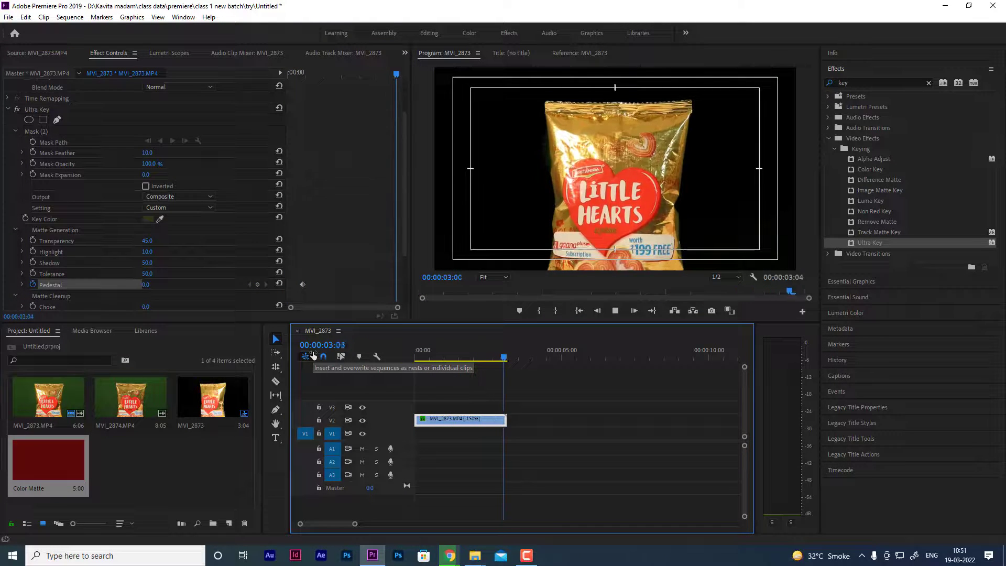
{"action": "key", "text": "space"}
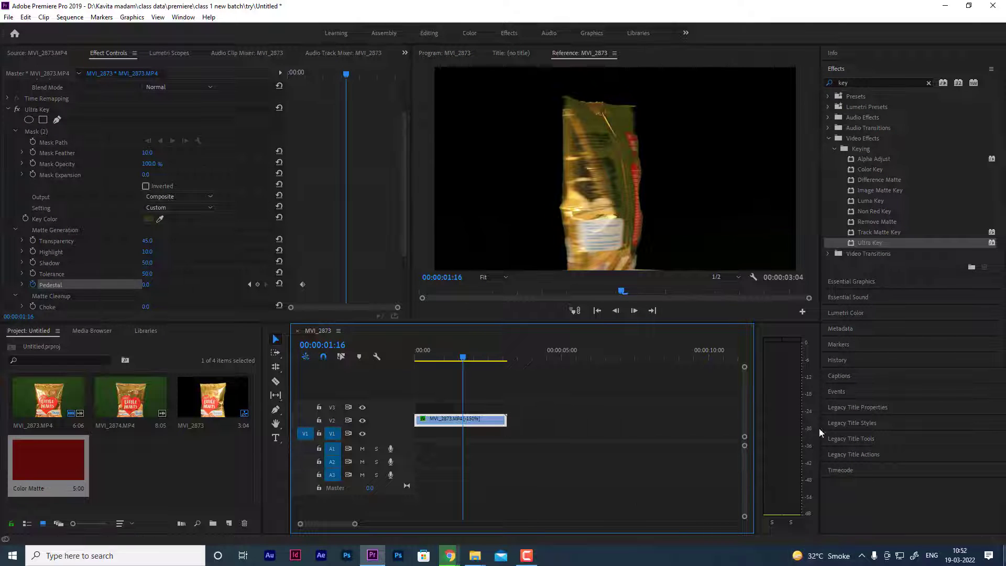
{"action": "scroll", "coordinate": [157, 298], "scroll_direction": "down", "scroll_amount": 2}
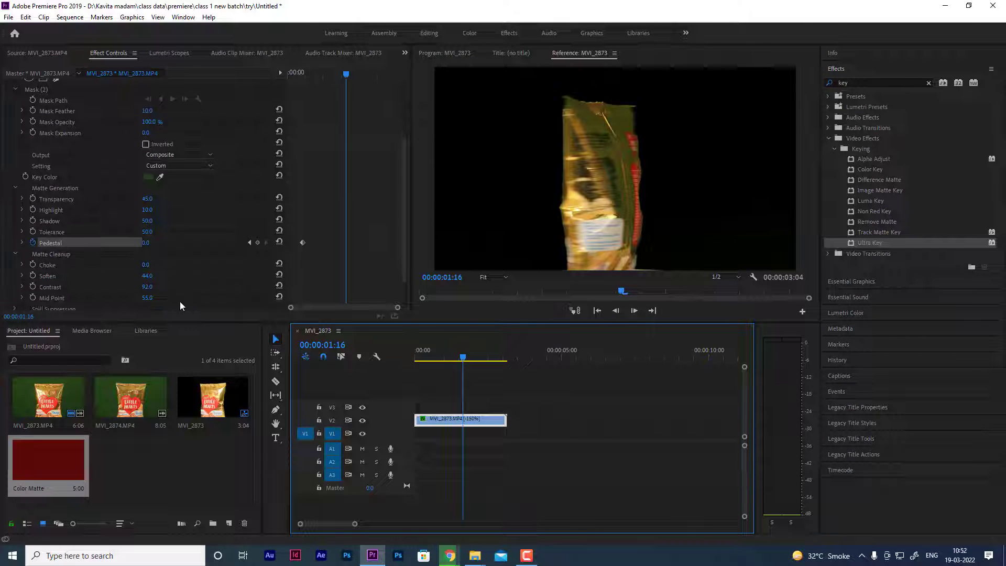
{"action": "left_click", "coordinate": [141, 268]}
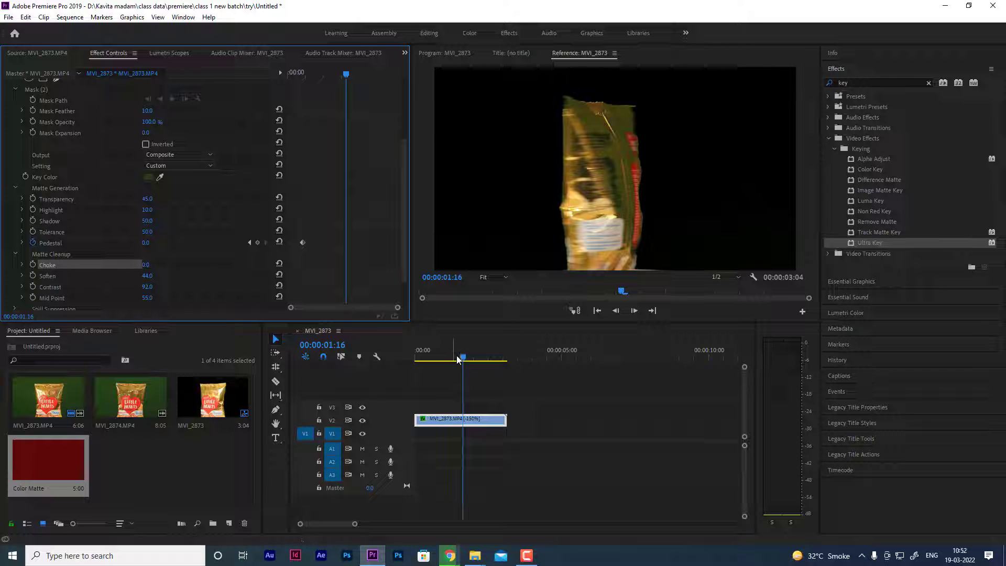
{"action": "left_click", "coordinate": [456, 352]}
{"action": "key", "text": "Home"}
{"action": "key", "text": "space"}
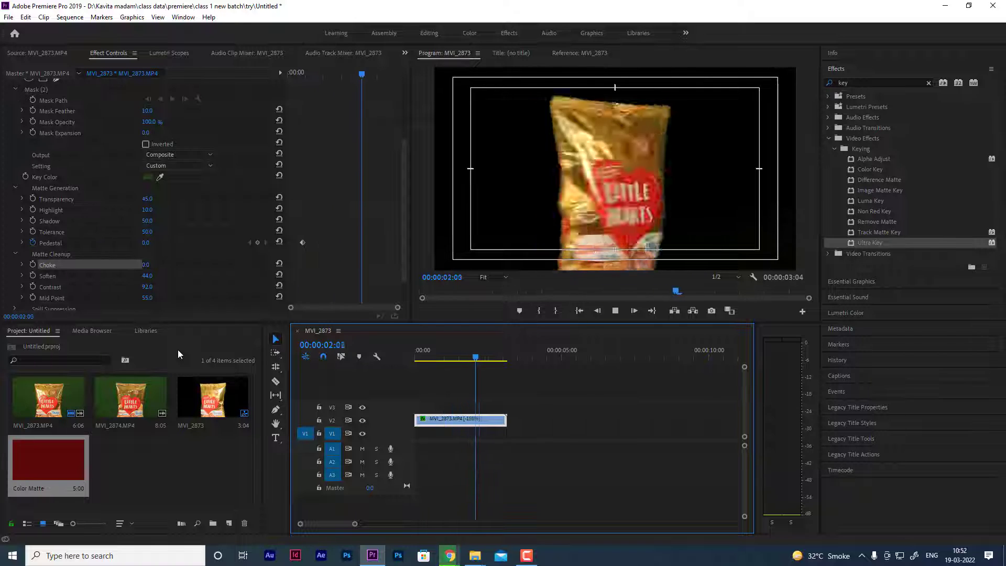
{"action": "key", "text": "space"}
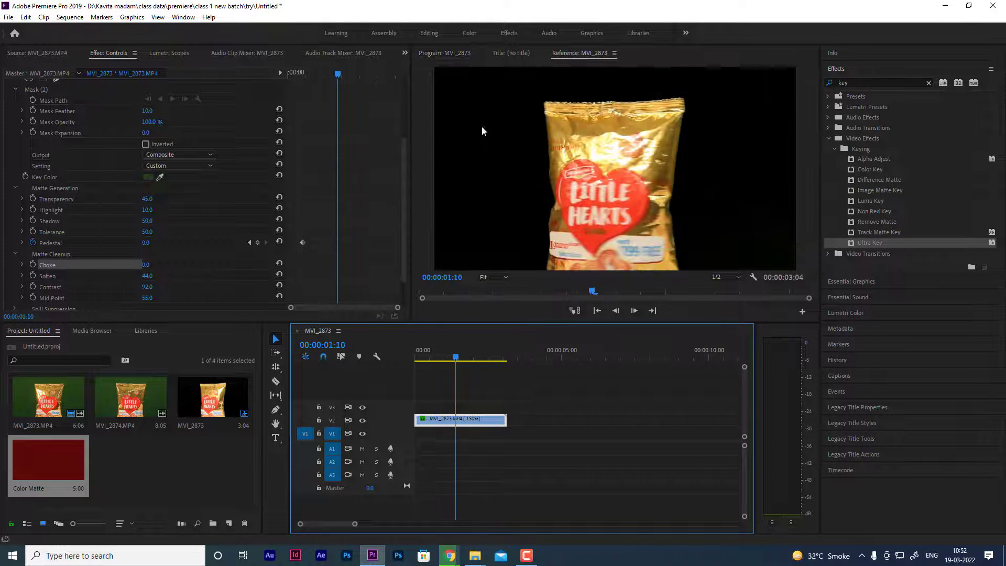
{"action": "double_click", "coordinate": [196, 468]}
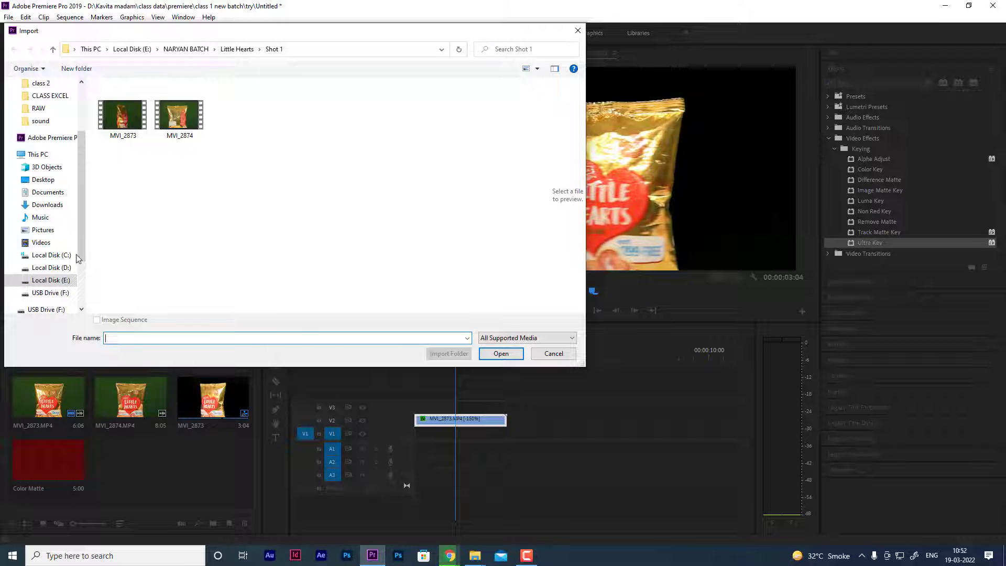
Import VID20220214144416.mp4 from Little Hearts > Shot 2, place it after the packet clip, and play it
{"action": "left_click", "coordinate": [54, 51]}
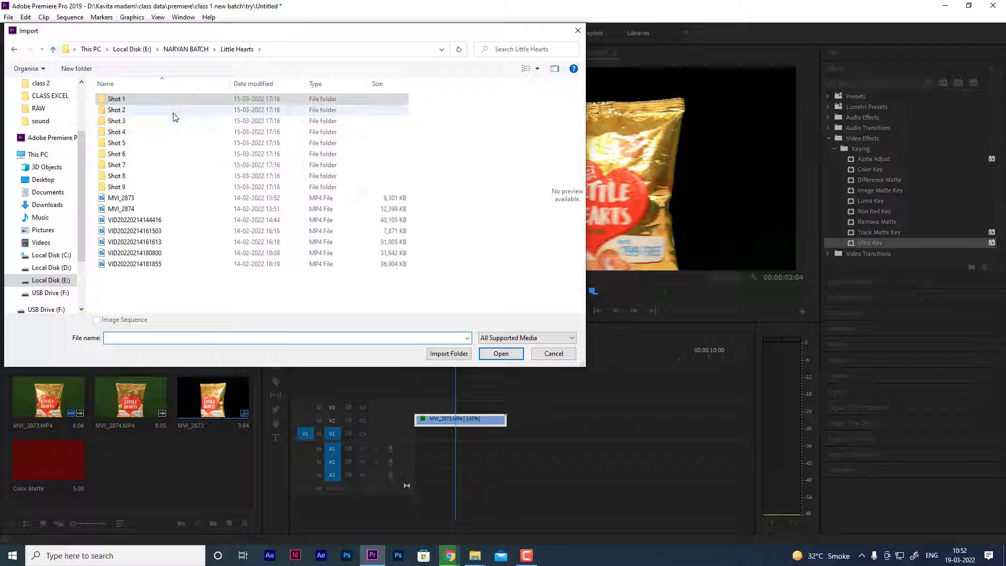
{"action": "double_click", "coordinate": [133, 112]}
{"action": "double_click", "coordinate": [134, 113]}
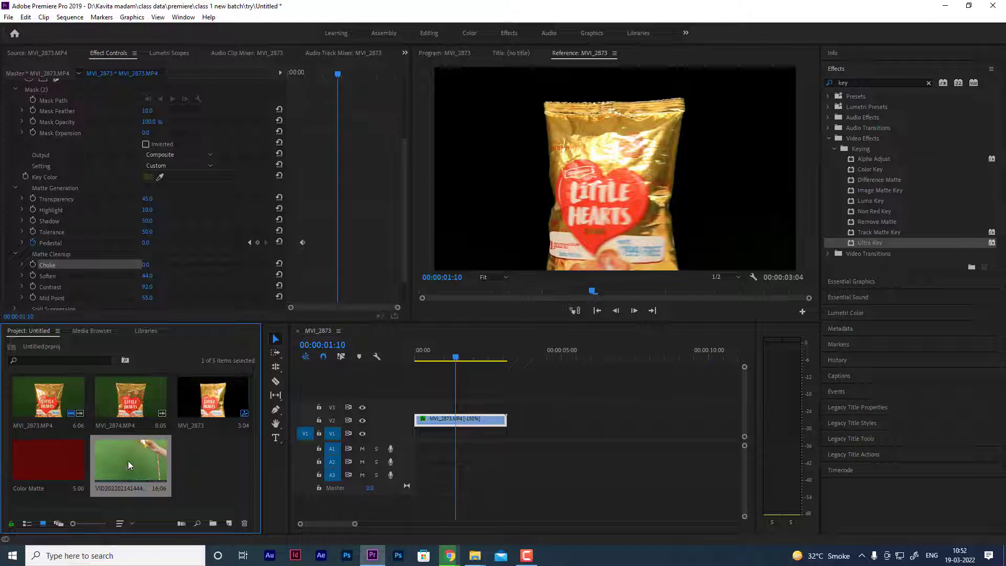
{"action": "left_click_drag", "start_coordinate": [128, 461], "coordinate": [512, 427]}
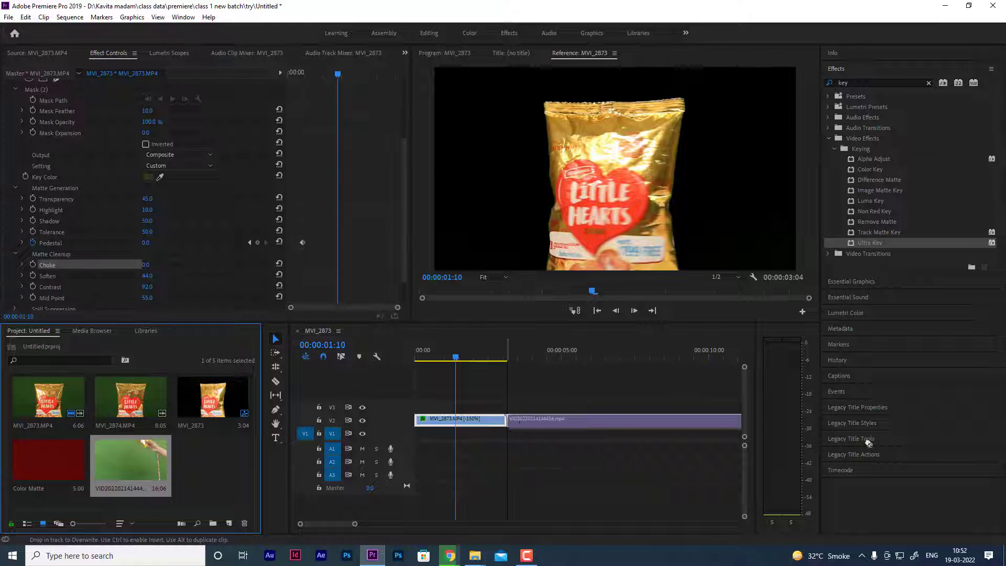
{"action": "left_click_drag", "start_coordinate": [868, 442], "coordinate": [886, 435]}
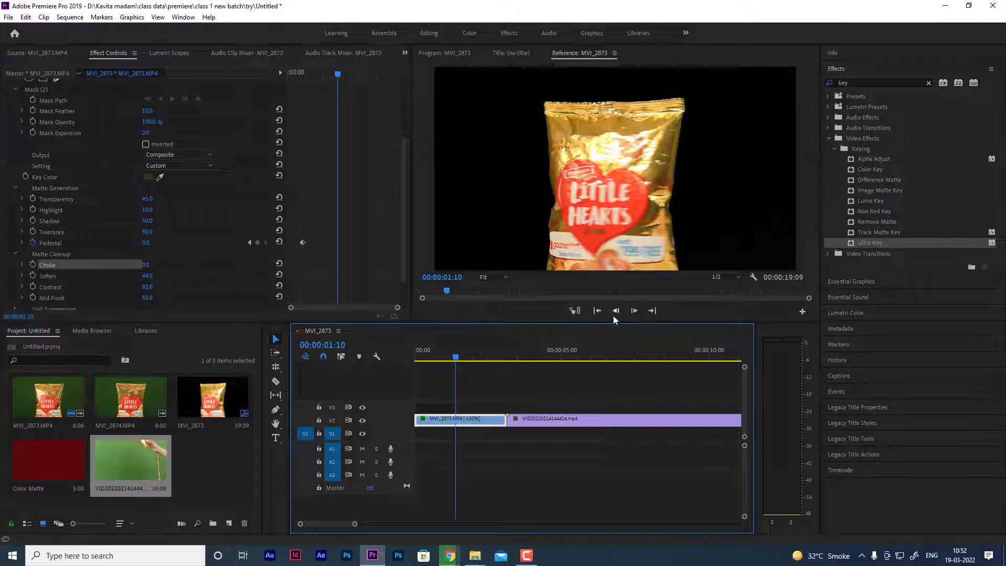
{"action": "key", "text": "space"}
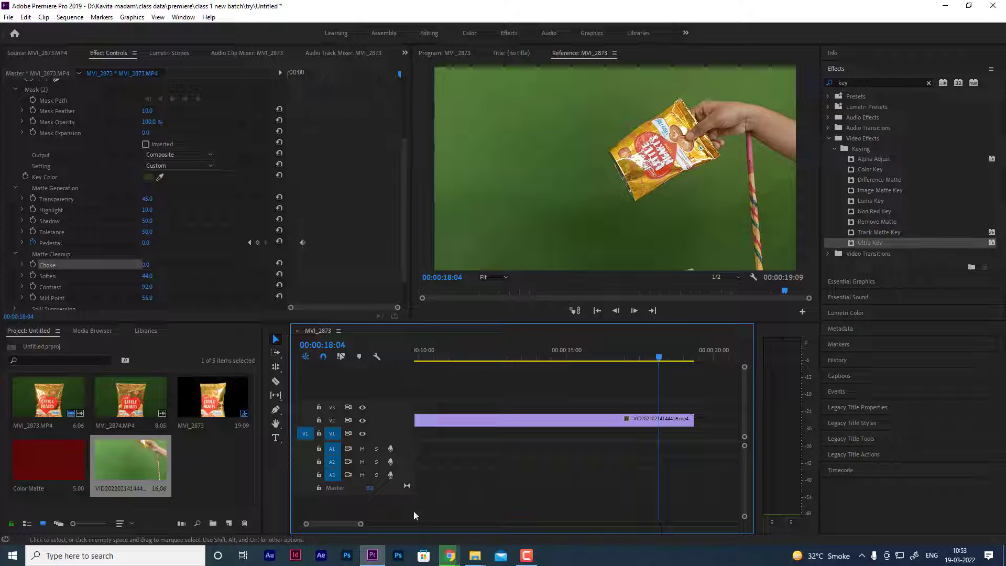
Scrub through the green-screen clip to find the cut point near 00:00:07:15
{"action": "left_click_drag", "start_coordinate": [357, 524], "coordinate": [405, 524]}
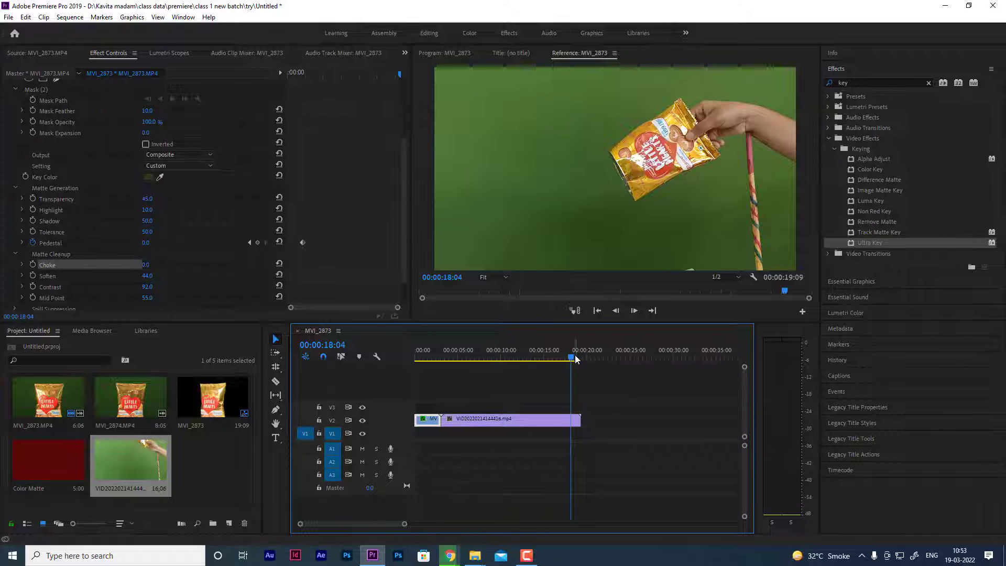
{"action": "left_click", "coordinate": [573, 354]}
{"action": "left_click", "coordinate": [529, 361]}
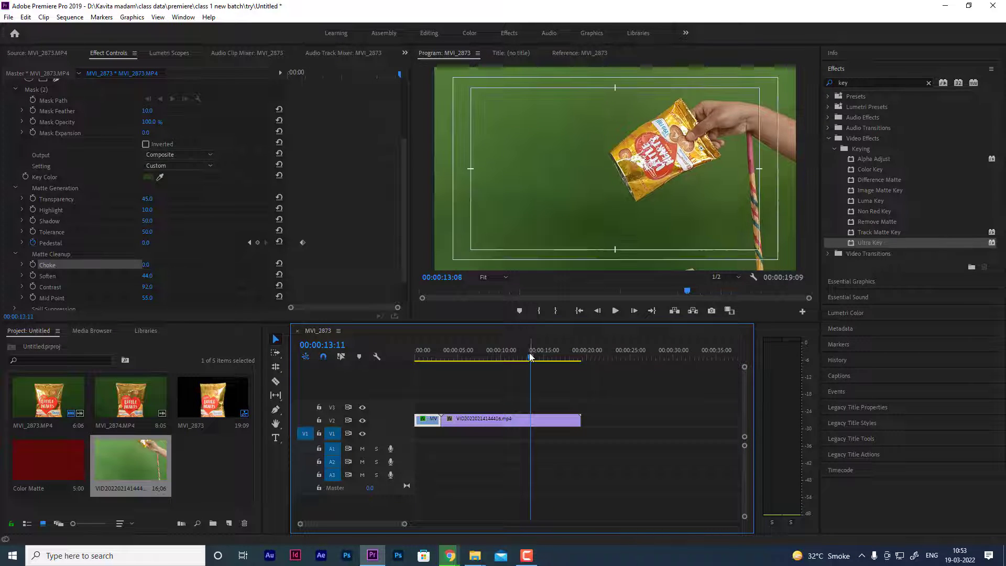
{"action": "left_click_drag", "start_coordinate": [448, 360], "coordinate": [442, 359]}
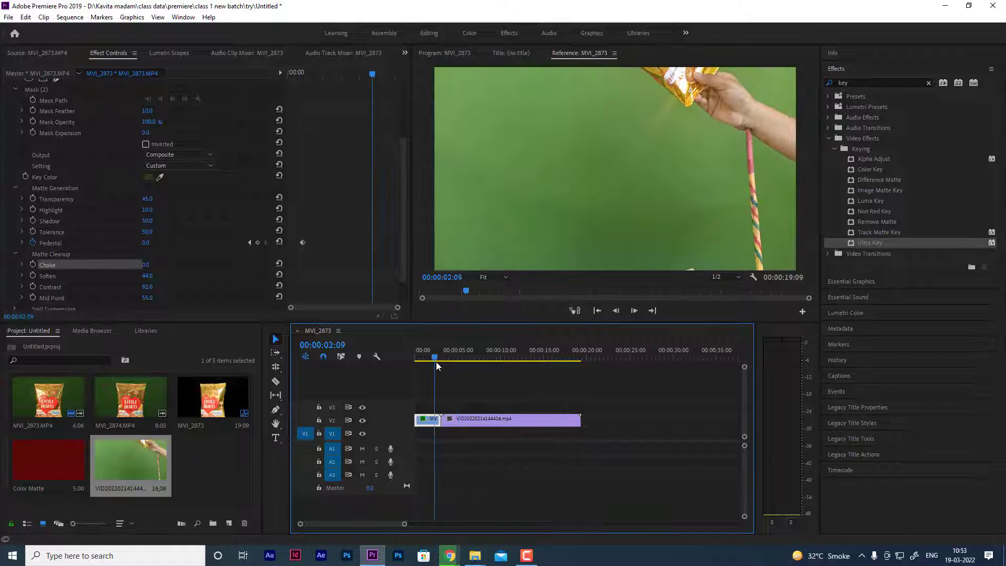
{"action": "key", "text": "Right"}
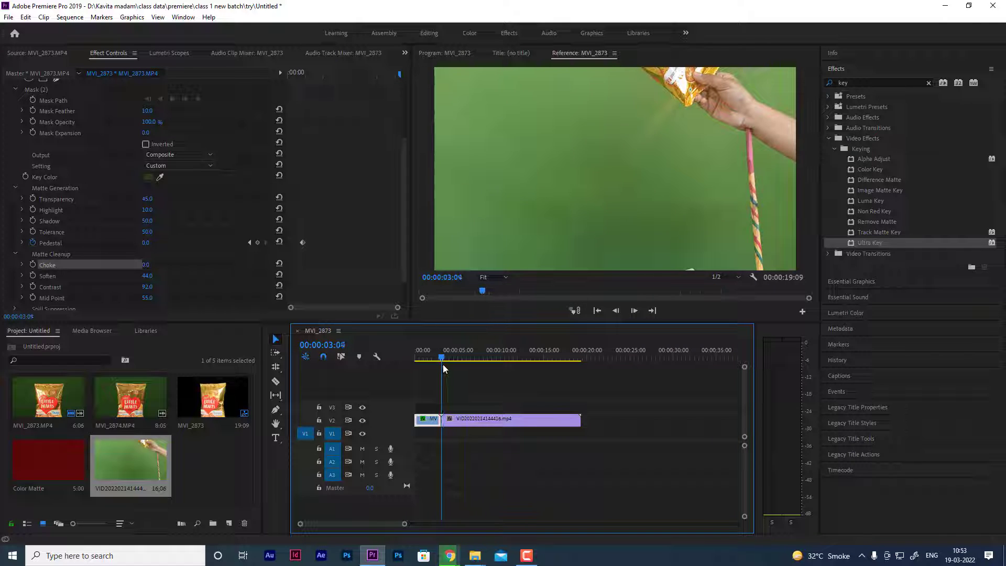
{"action": "left_click_drag", "start_coordinate": [444, 369], "coordinate": [487, 374]}
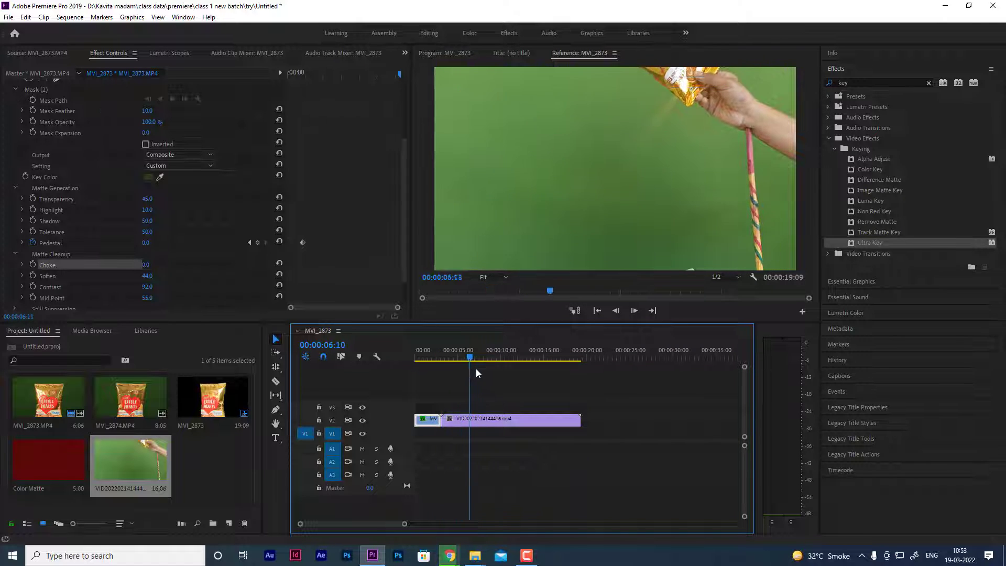
{"action": "left_click_drag", "start_coordinate": [487, 375], "coordinate": [442, 370]}
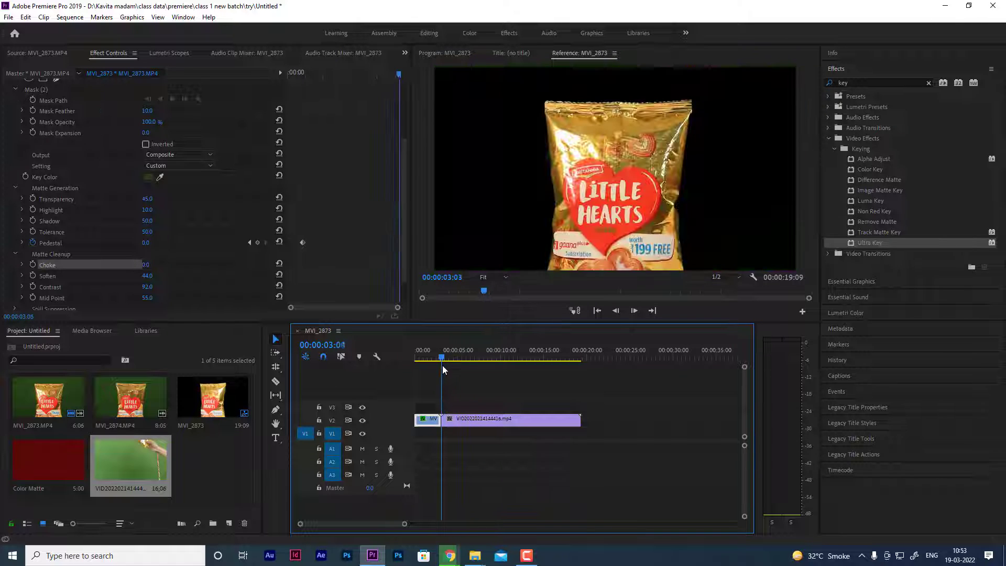
{"action": "key", "text": "shift+4"}
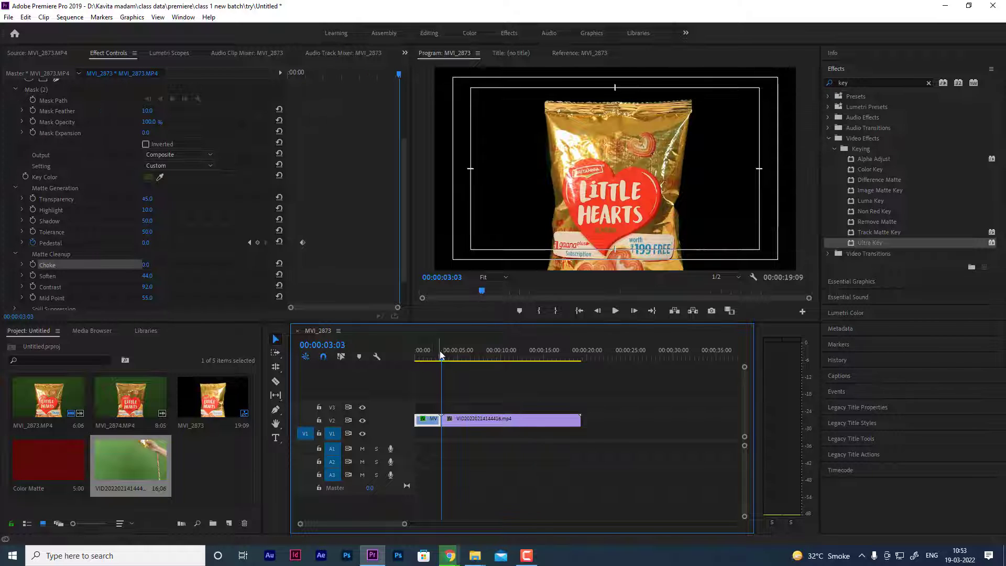
{"action": "left_click_drag", "start_coordinate": [440, 355], "coordinate": [482, 362]}
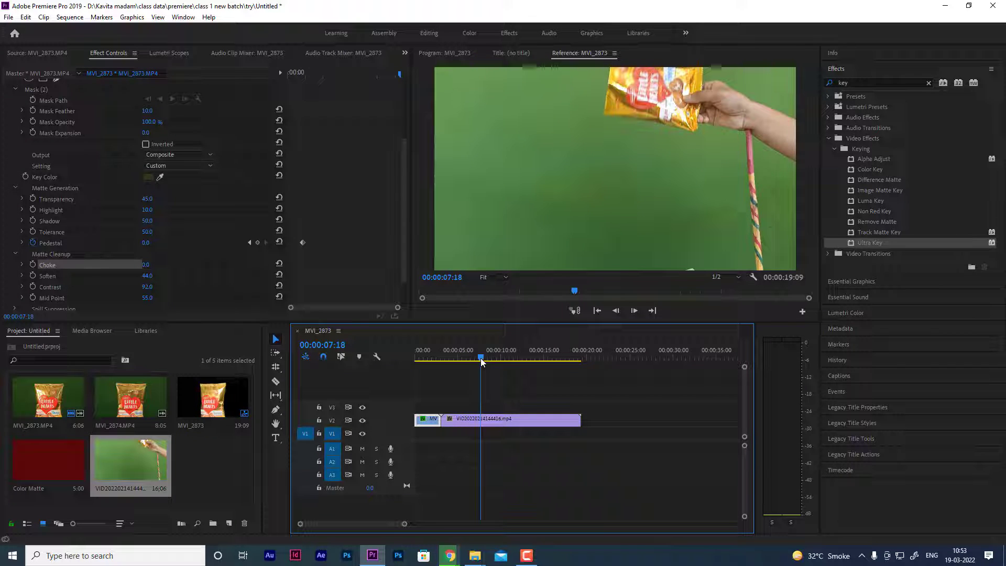
{"action": "left_click_drag", "start_coordinate": [481, 361], "coordinate": [487, 363]}
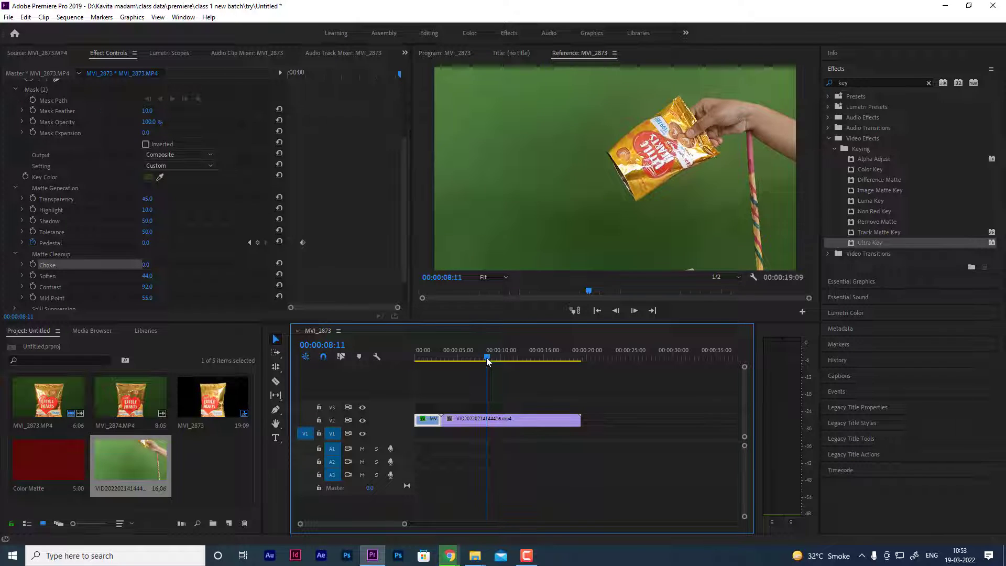
Razor the green-screen clip, delete the unwanted middle piece, and ripple-delete the gap
{"action": "left_click", "coordinate": [276, 382]}
{"action": "left_click", "coordinate": [487, 420]}
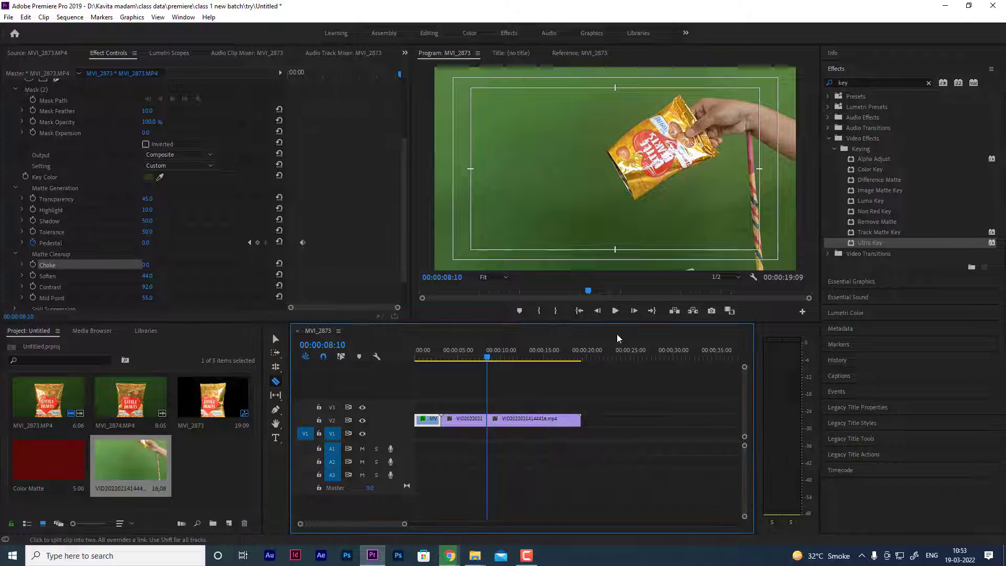
{"action": "left_click", "coordinate": [275, 339]}
{"action": "left_click", "coordinate": [457, 420]}
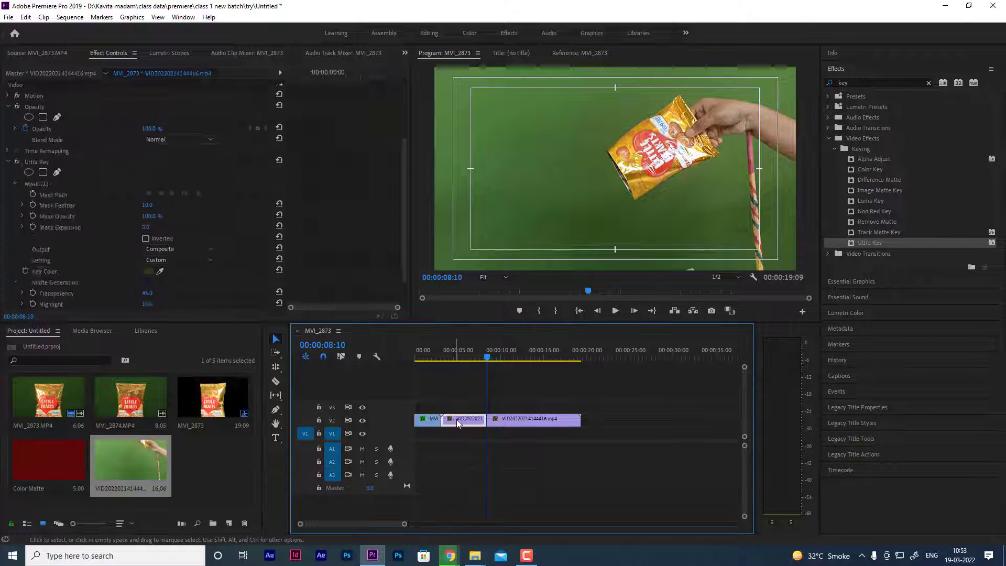
{"action": "key", "text": "Delete"}
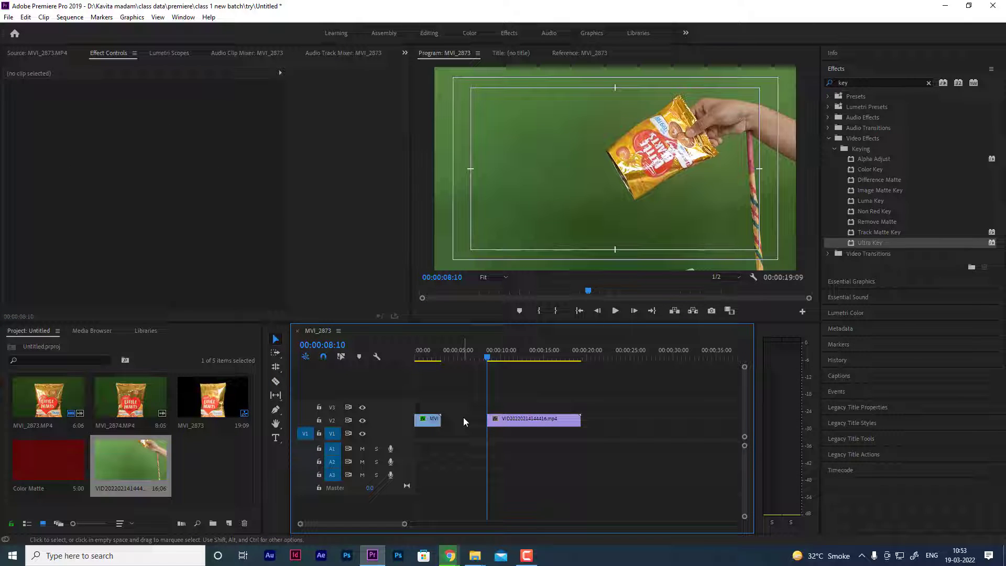
{"action": "right_click", "coordinate": [463, 418]}
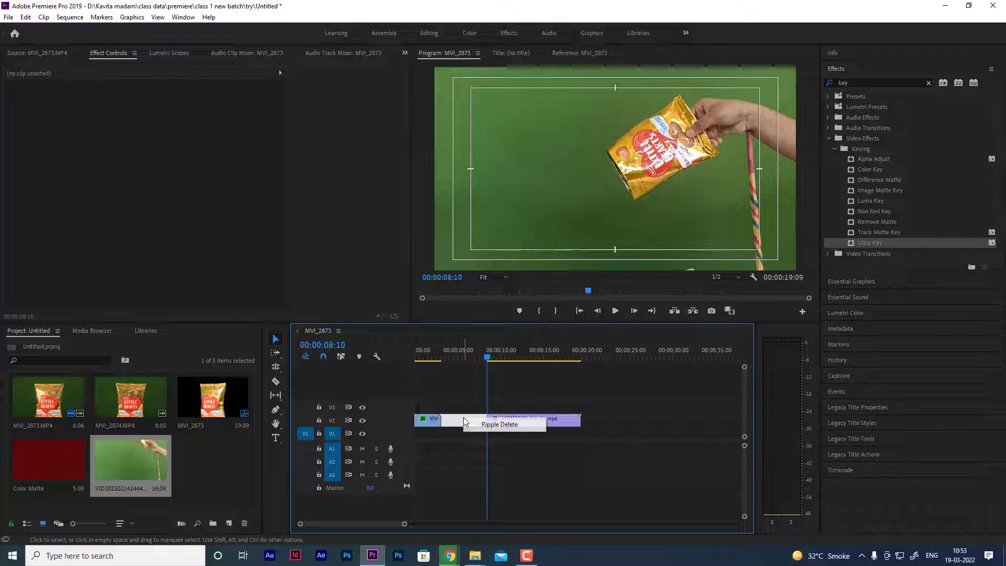
{"action": "left_click", "coordinate": [502, 439]}
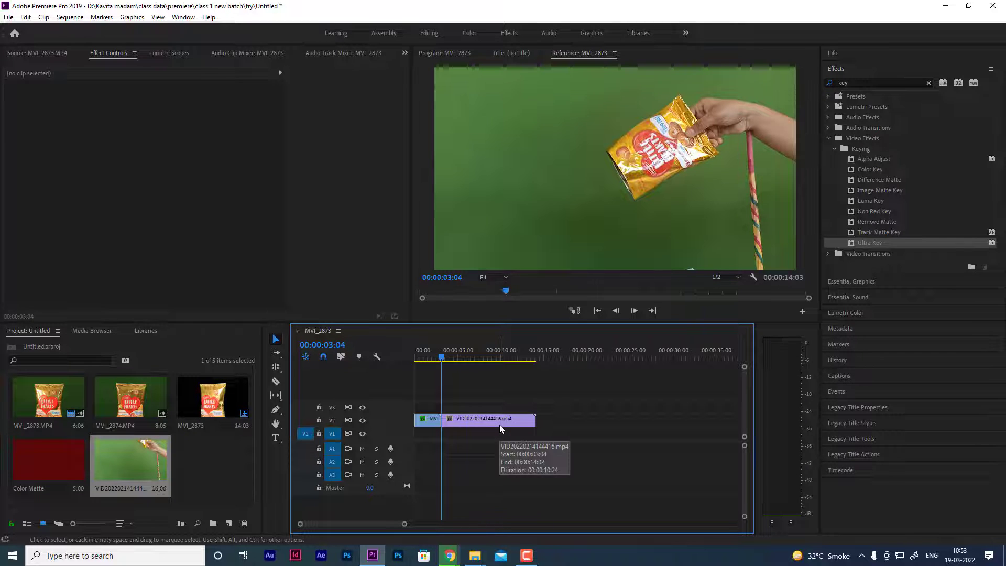
{"action": "key", "text": "space"}
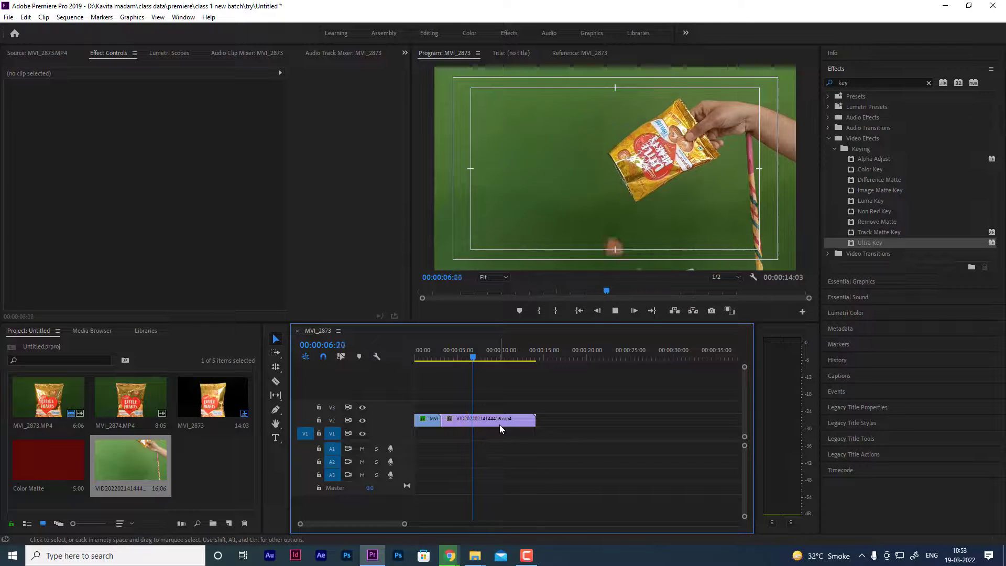
{"action": "key", "text": "space"}
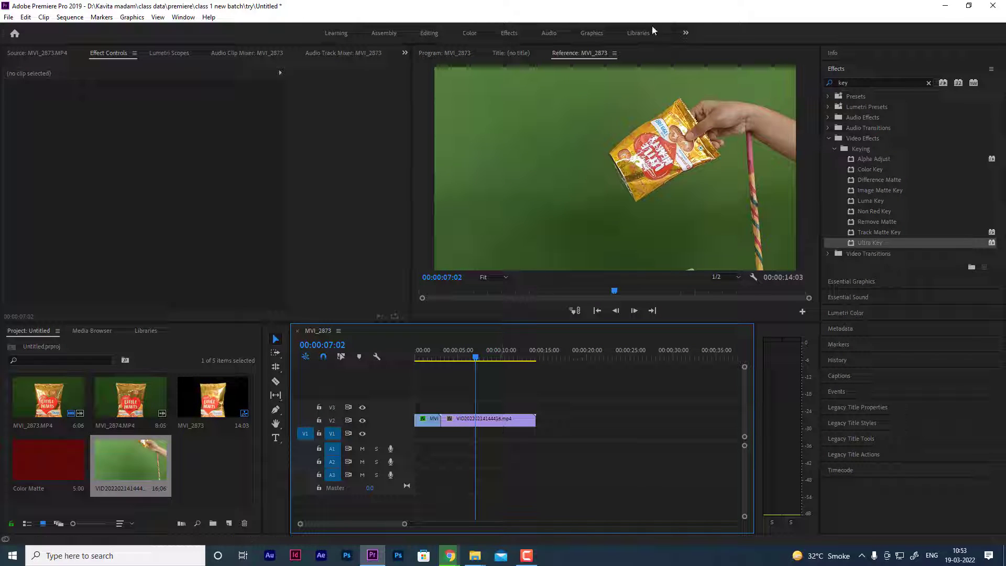
Cut the clip at 00:00:07:02, delete the tail, and play the sequence from the start
{"action": "left_click", "coordinate": [275, 383]}
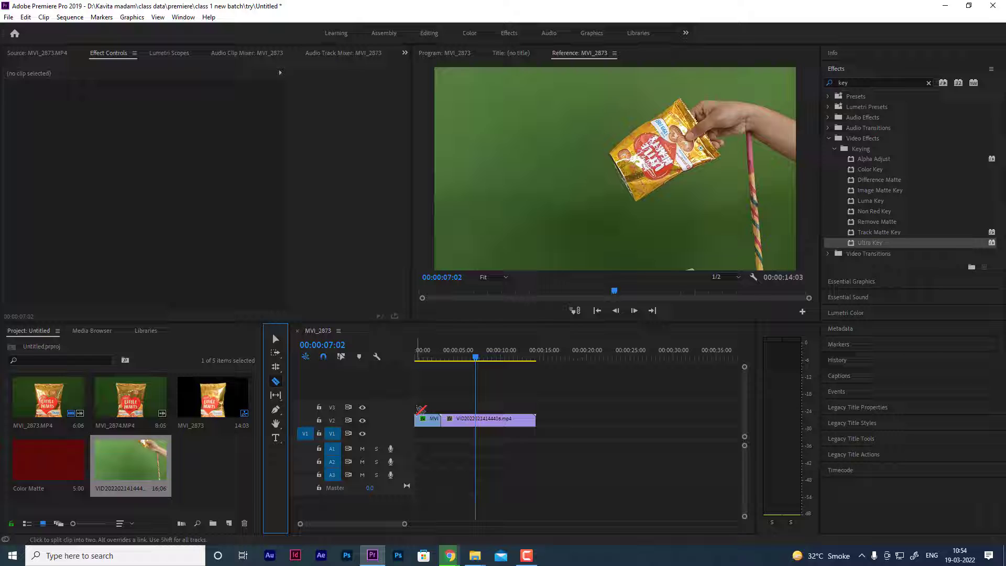
{"action": "left_click", "coordinate": [479, 420]}
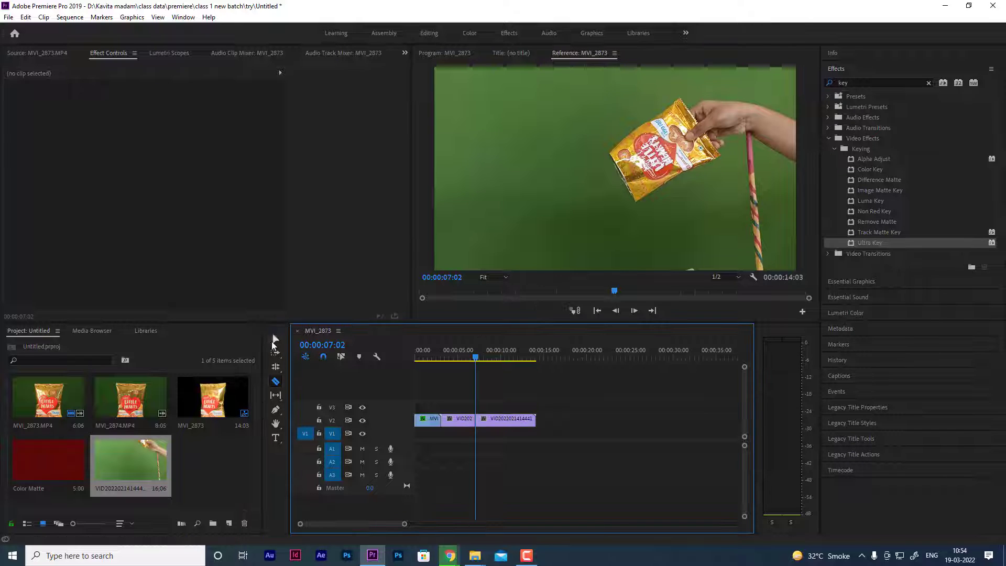
{"action": "left_click", "coordinate": [276, 340]}
{"action": "left_click", "coordinate": [499, 420]}
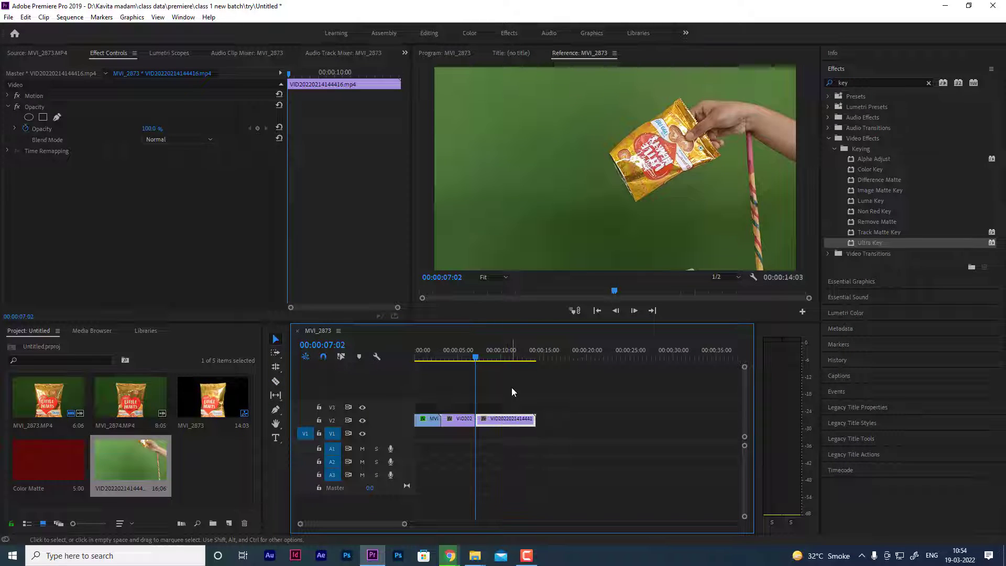
{"action": "key", "text": "Delete"}
{"action": "key", "text": "space"}
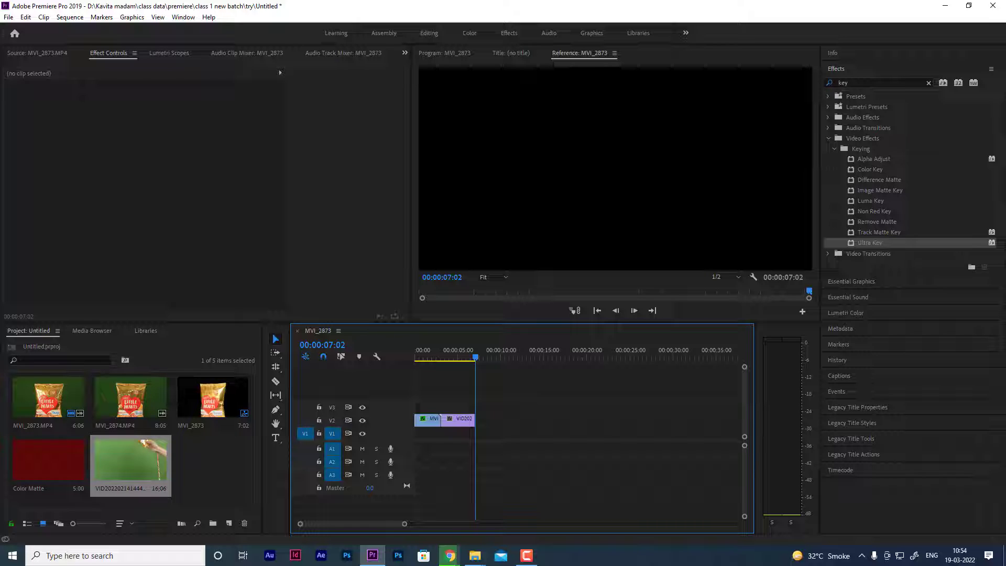
Apply Ultra Key to the green-screen VID clip and sample the green backdrop as Key Color
{"action": "left_click", "coordinate": [455, 423]}
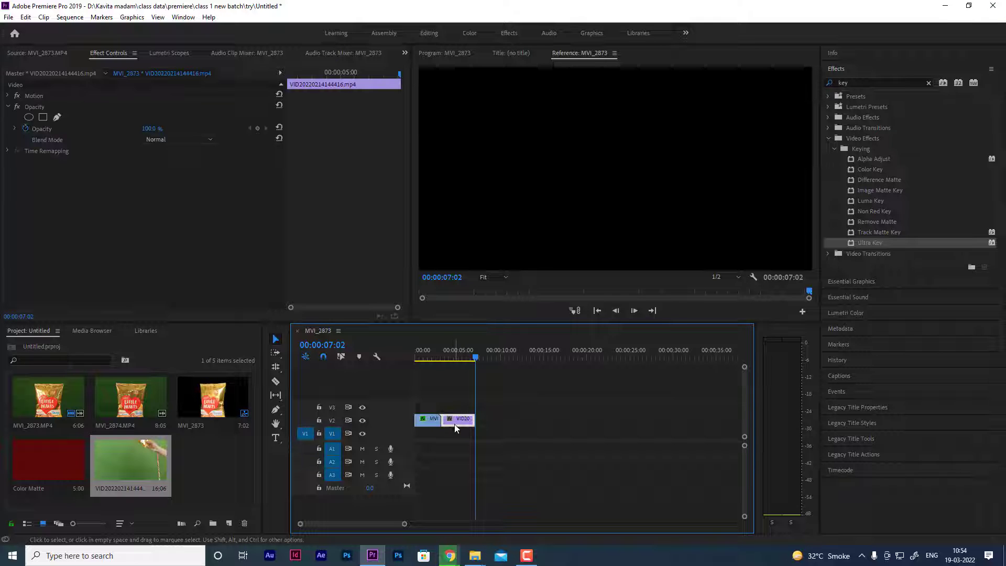
{"action": "left_click_drag", "start_coordinate": [474, 359], "coordinate": [462, 358]}
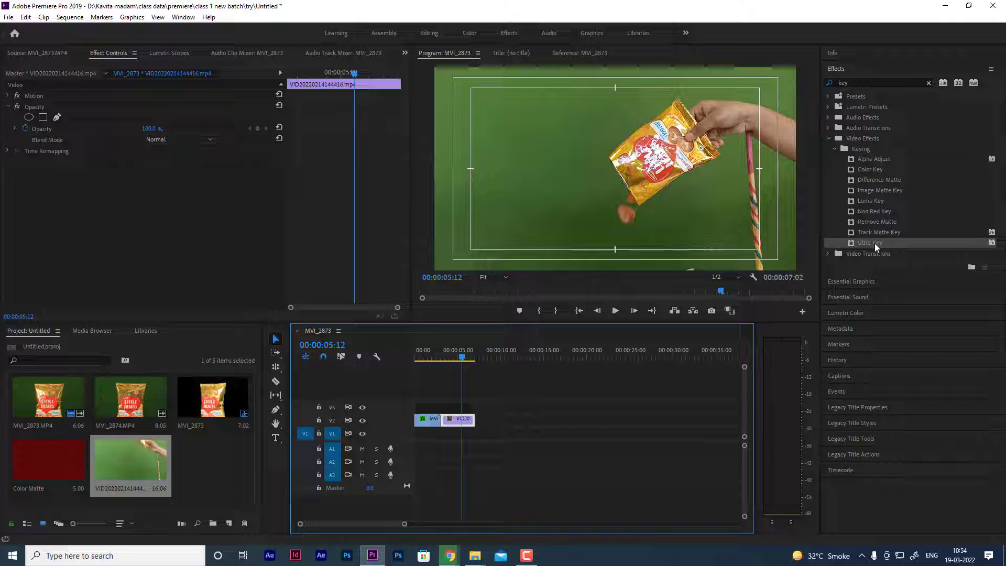
{"action": "left_click_drag", "start_coordinate": [875, 244], "coordinate": [461, 419]}
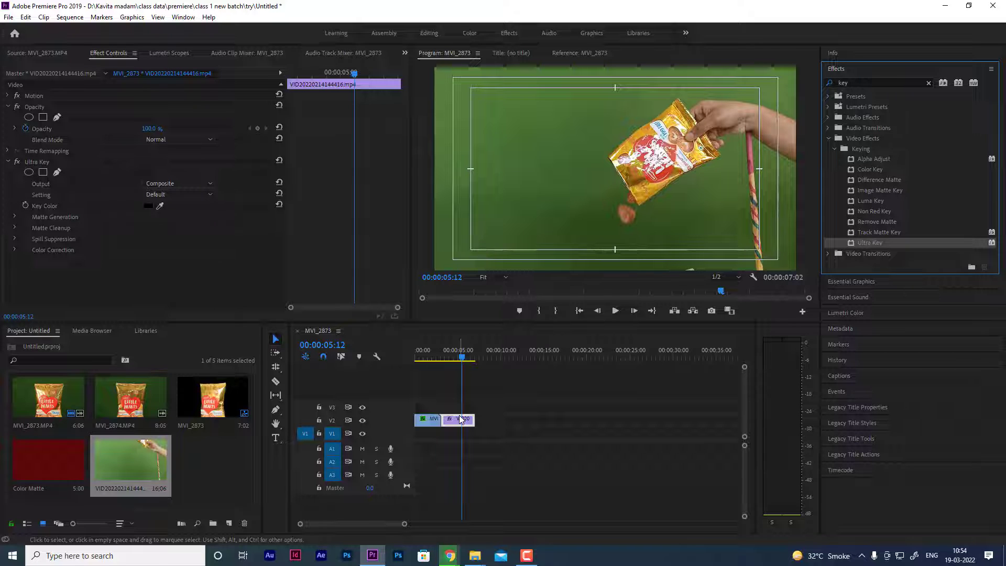
{"action": "left_click_drag", "start_coordinate": [714, 273], "coordinate": [468, 401]}
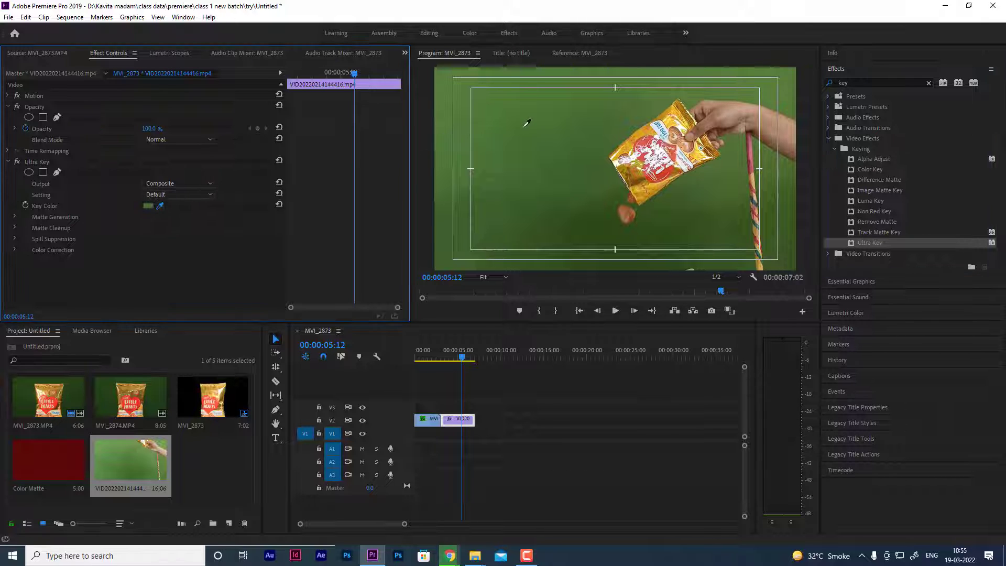
{"action": "left_click_drag", "start_coordinate": [160, 207], "coordinate": [548, 138]}
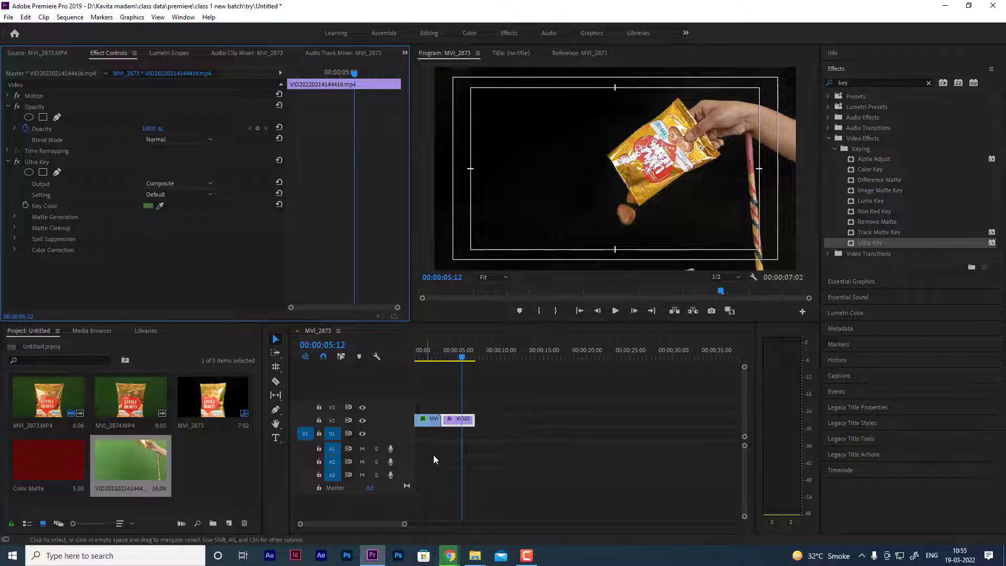
Raise the Ultra Key Matte Generation Pedestal to 100 on the green-screen clip, then play the sequence
{"action": "left_click", "coordinate": [404, 525]}
{"action": "left_click_drag", "start_coordinate": [404, 525], "coordinate": [352, 524]}
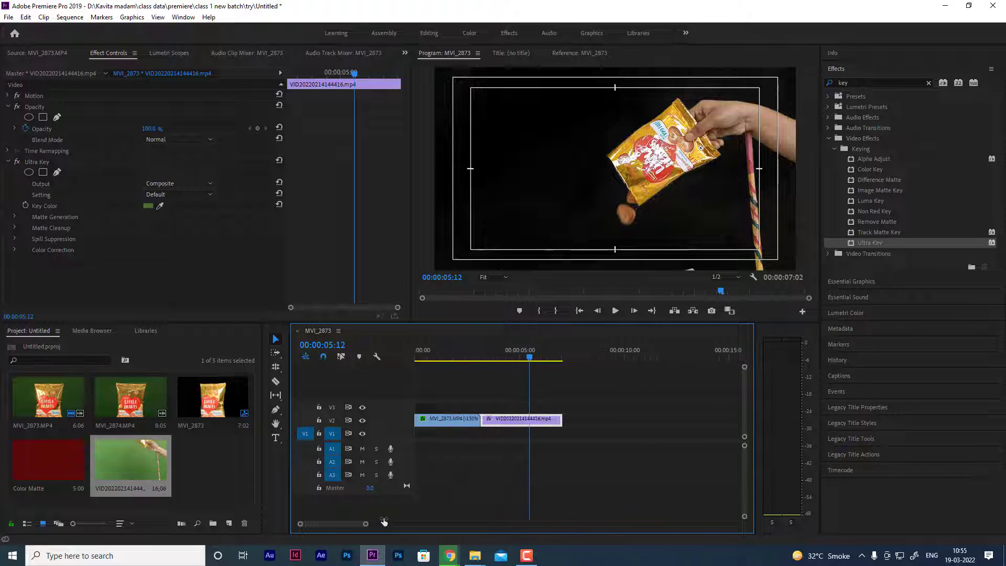
{"action": "left_click_drag", "start_coordinate": [575, 358], "coordinate": [504, 369]}
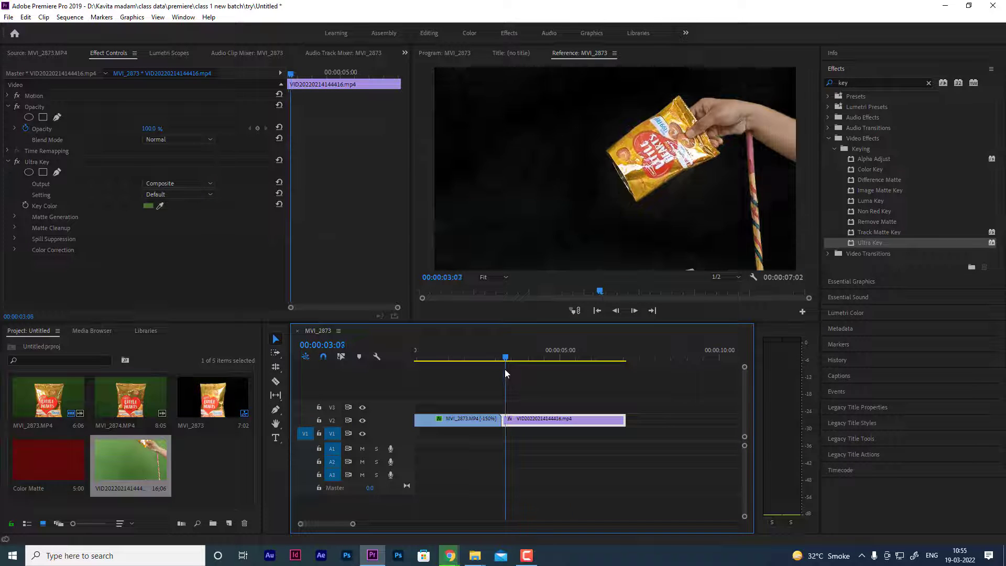
{"action": "left_click", "coordinate": [14, 231]}
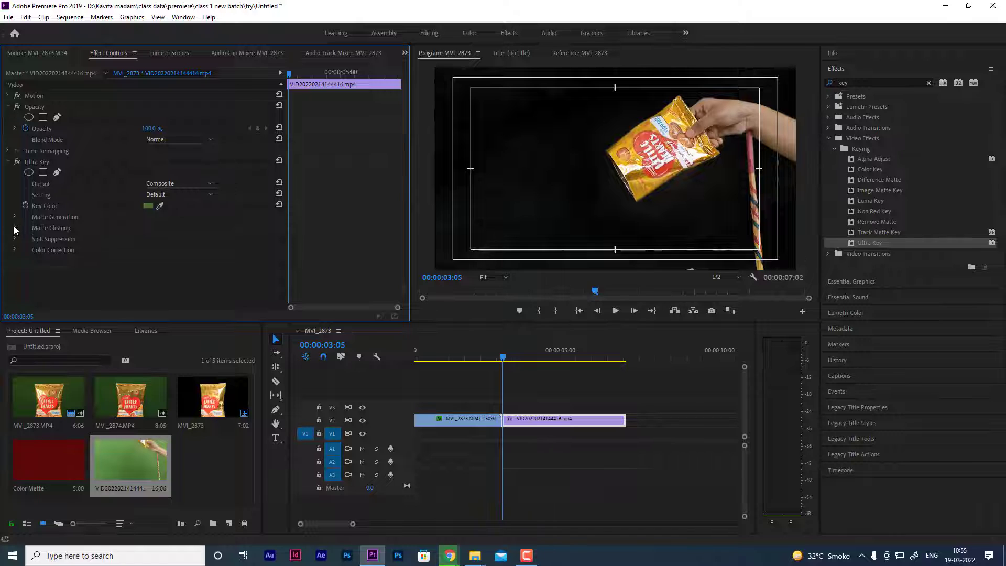
{"action": "left_click", "coordinate": [15, 229]}
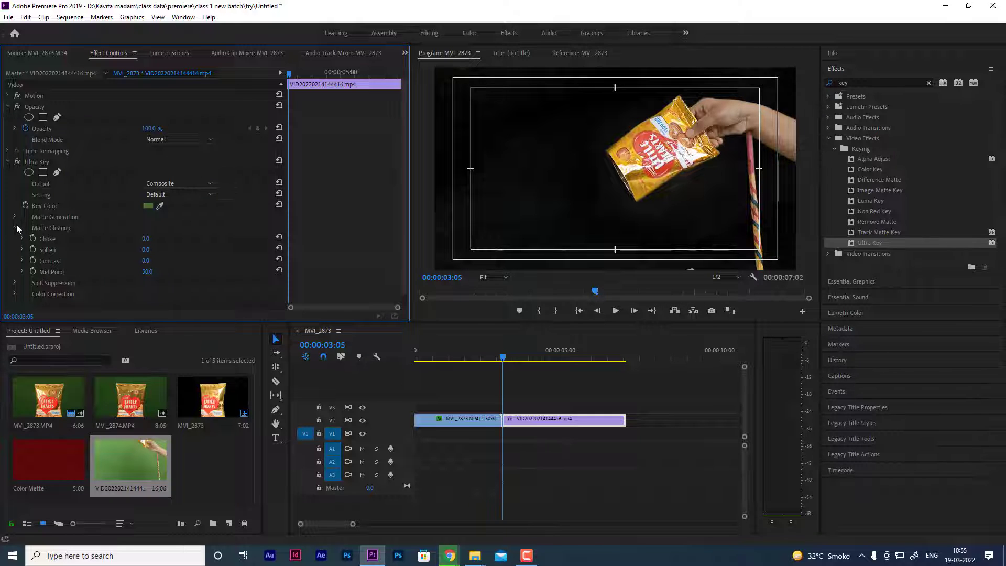
{"action": "left_click", "coordinate": [16, 226]}
{"action": "left_click", "coordinate": [14, 239]}
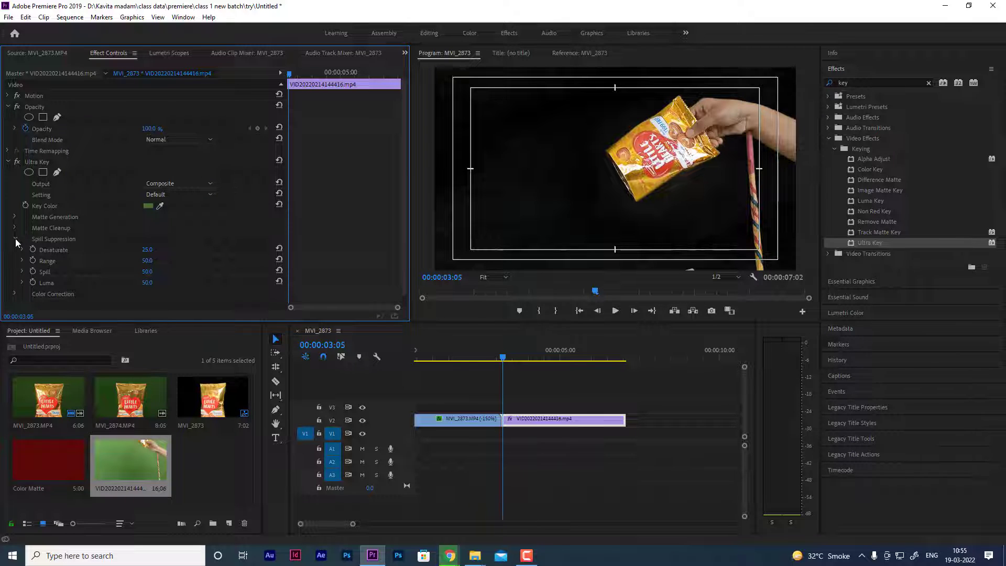
{"action": "left_click", "coordinate": [15, 235]}
{"action": "left_click", "coordinate": [16, 217]}
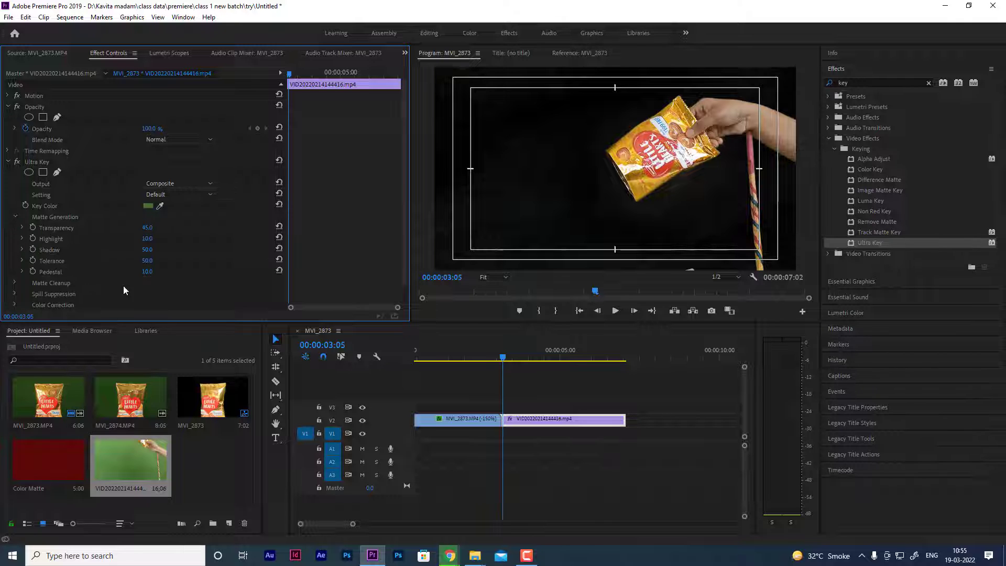
{"action": "mouse_move", "coordinate": [148, 273]}
{"action": "left_mouse_down"}
{"action": "mouse_move", "coordinate": [163, 273]}
{"action": "mouse_move", "coordinate": [150, 272]}
{"action": "left_mouse_up"}
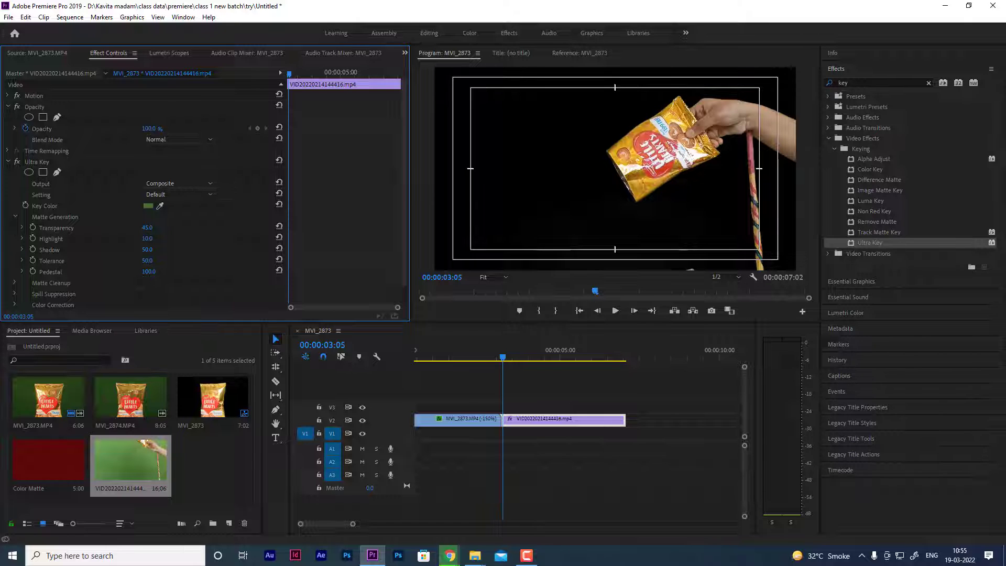
{"action": "left_click_drag", "start_coordinate": [503, 358], "coordinate": [422, 357]}
{"action": "key", "text": "space"}
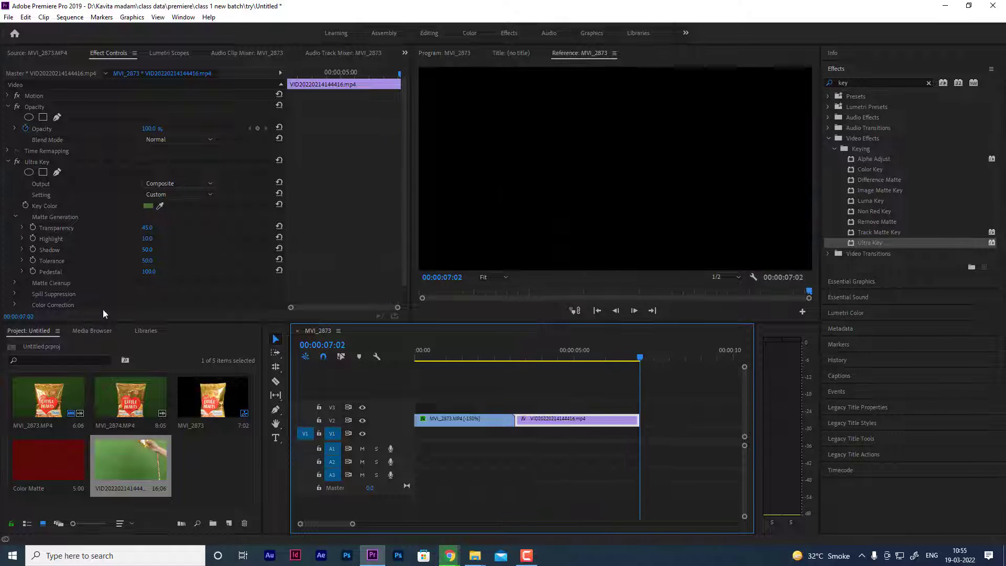
{"action": "key", "text": "space"}
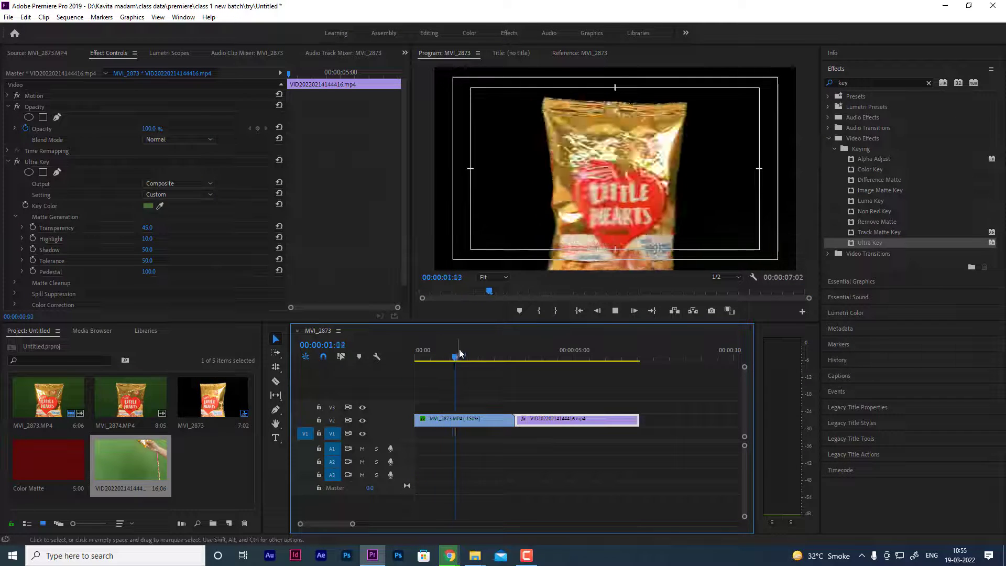
{"action": "left_click", "coordinate": [512, 359]}
{"action": "left_click_drag", "start_coordinate": [473, 358], "coordinate": [549, 360]}
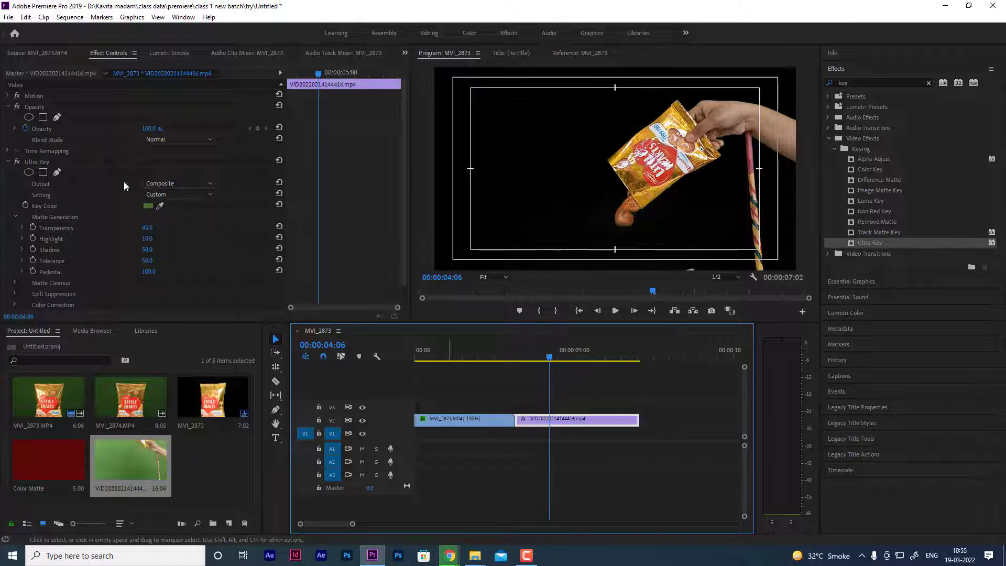
{"action": "left_click", "coordinate": [8, 96]}
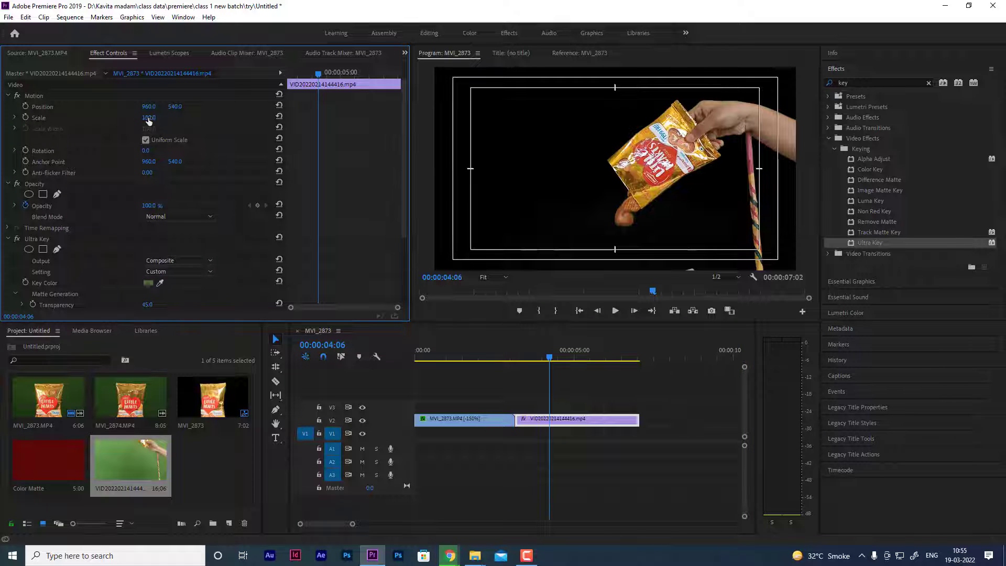
{"action": "left_click_drag", "start_coordinate": [148, 117], "coordinate": [169, 117]}
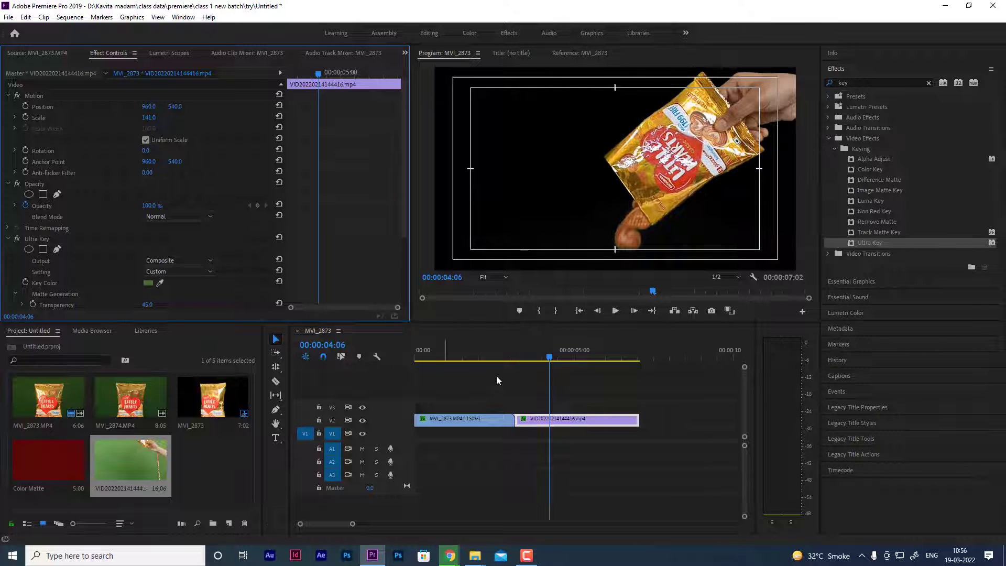
{"action": "left_click_drag", "start_coordinate": [551, 359], "coordinate": [517, 363]}
{"action": "key", "text": "space"}
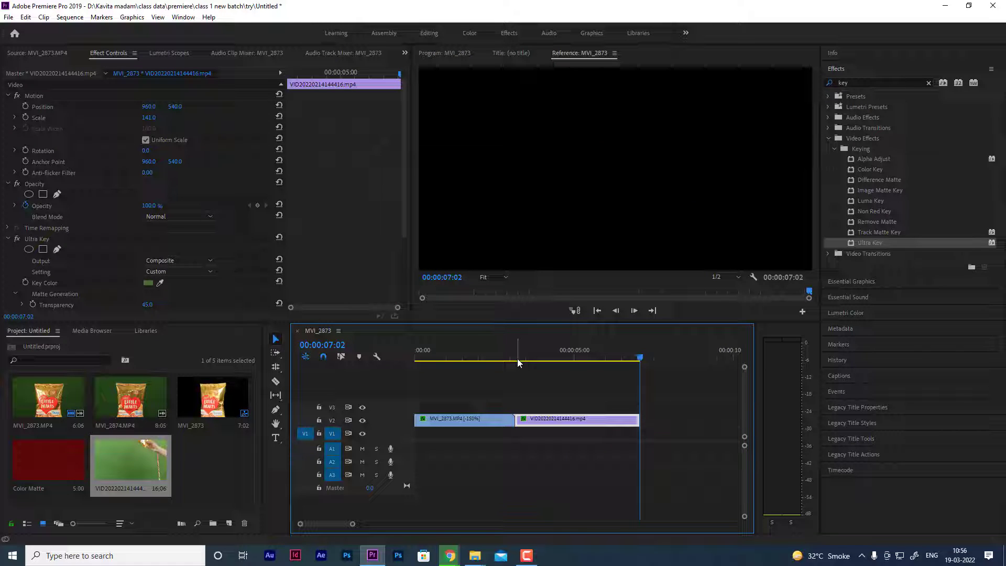
Import the first heart-arrangement video from Little Hearts > Shot 3, preview it, and delete it
{"action": "double_click", "coordinate": [205, 477]}
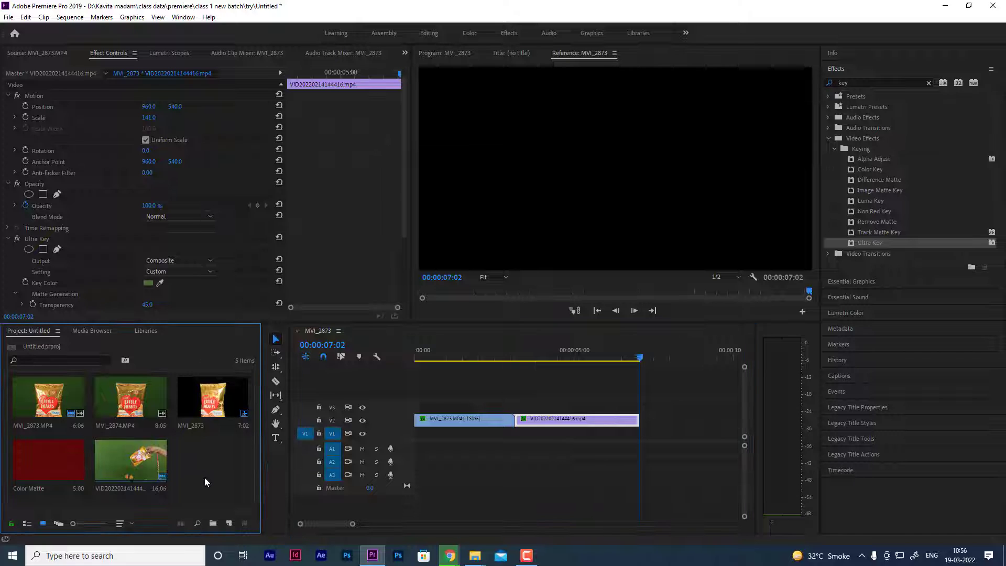
{"action": "left_click", "coordinate": [53, 49]}
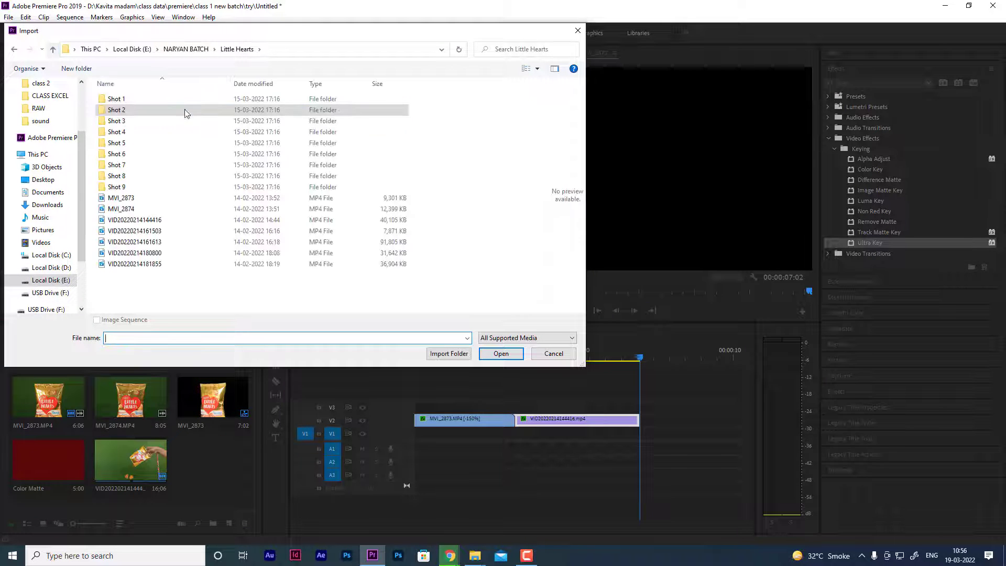
{"action": "double_click", "coordinate": [116, 121]}
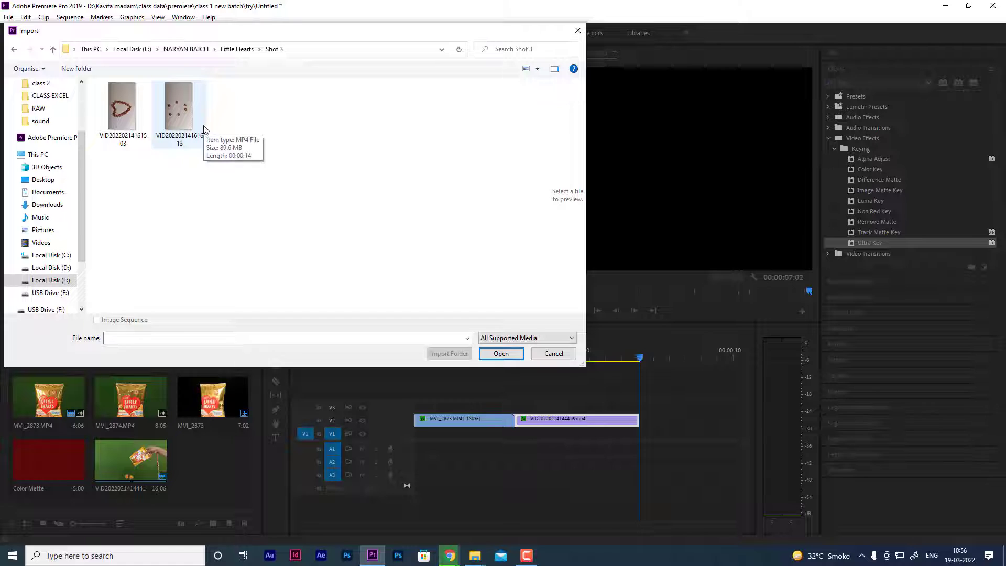
{"action": "double_click", "coordinate": [124, 121]}
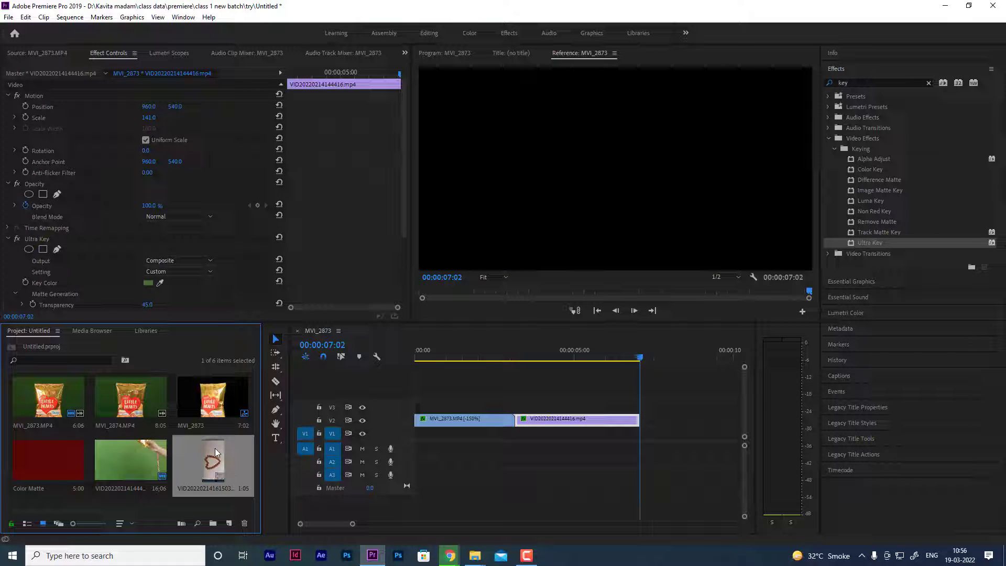
{"action": "double_click", "coordinate": [214, 449]}
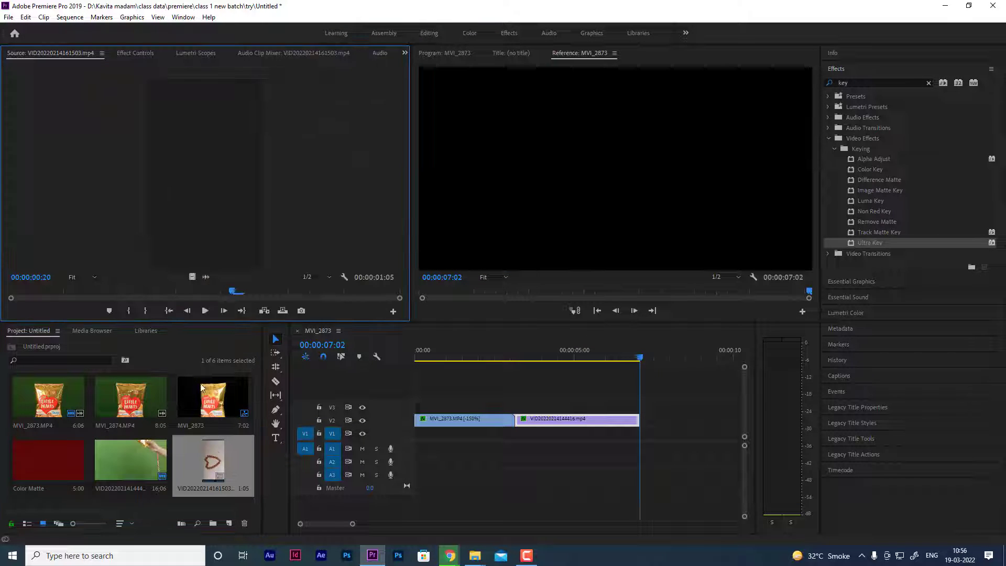
{"action": "double_click", "coordinate": [203, 311]}
{"action": "left_click_drag", "start_coordinate": [301, 292], "coordinate": [12, 291]}
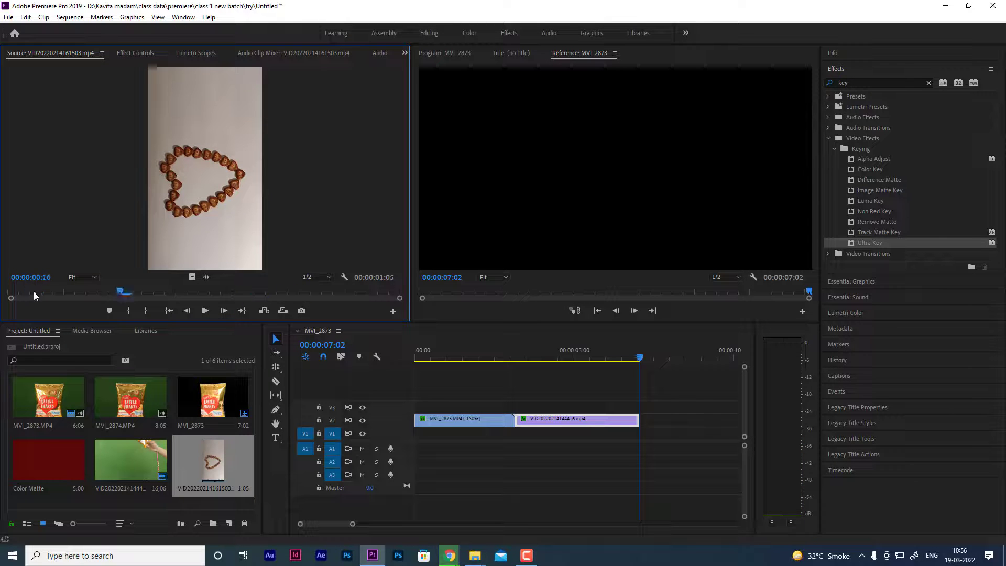
{"action": "left_click", "coordinate": [206, 310]}
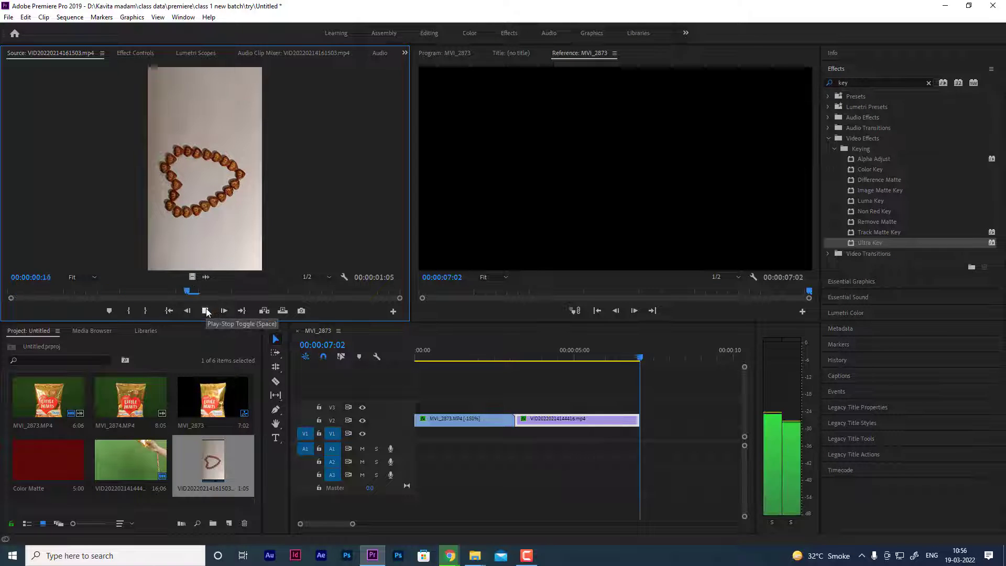
{"action": "left_click", "coordinate": [206, 310]}
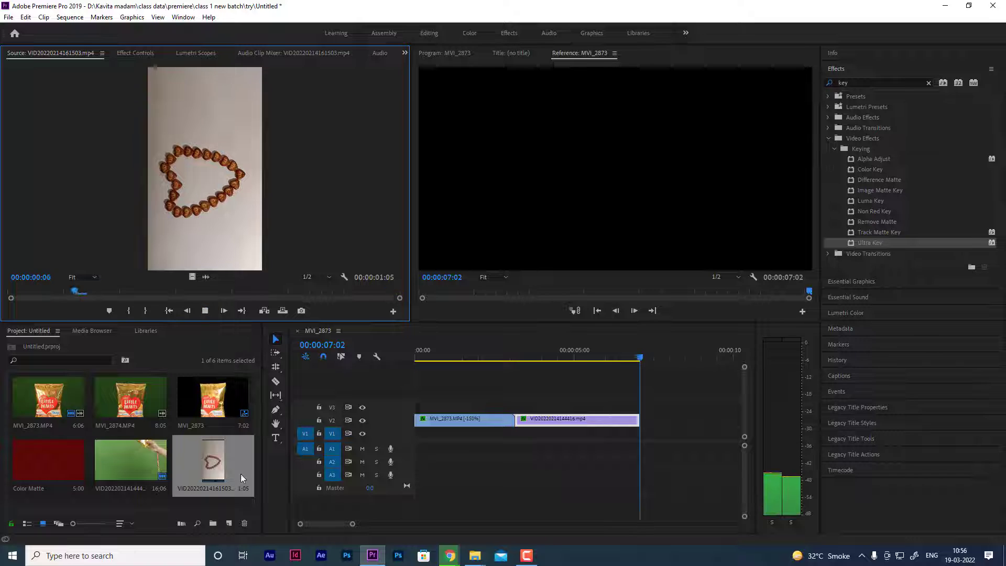
{"action": "left_click", "coordinate": [237, 452]}
{"action": "key", "text": "Delete"}
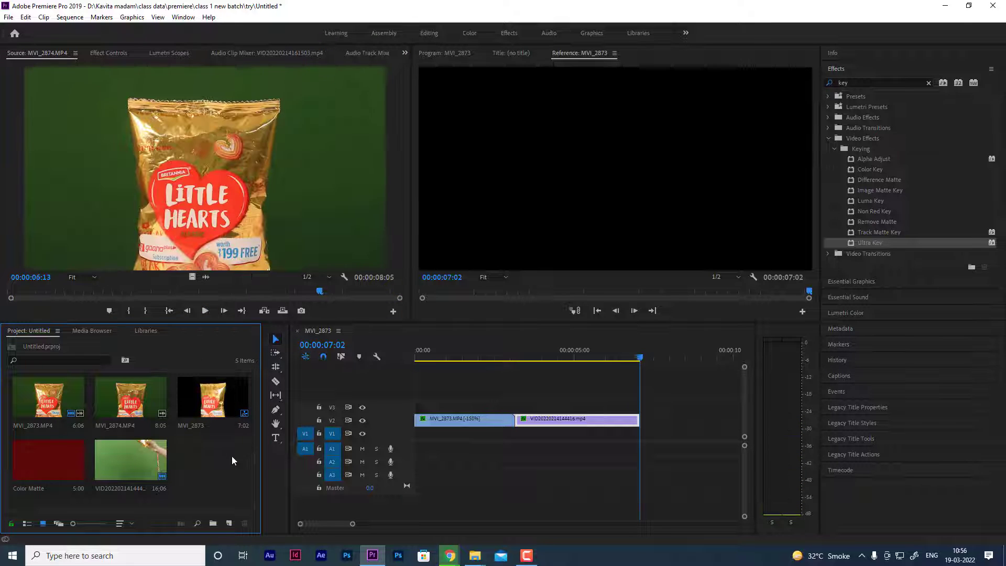
Import the second Shot 3 heart video, preview it in the Source monitor, and delete it
{"action": "double_click", "coordinate": [215, 470]}
{"action": "double_click", "coordinate": [181, 128]}
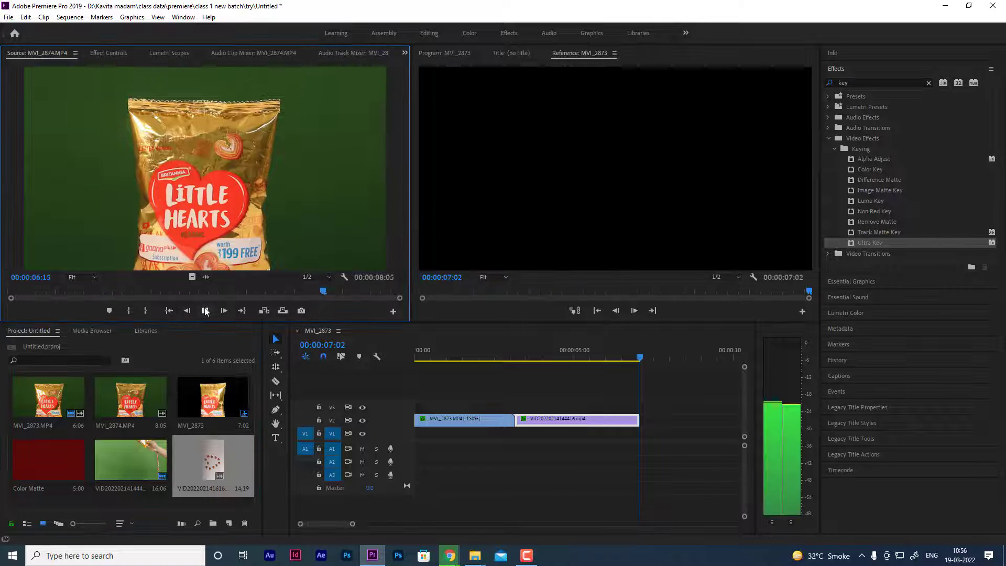
{"action": "double_click", "coordinate": [215, 480]}
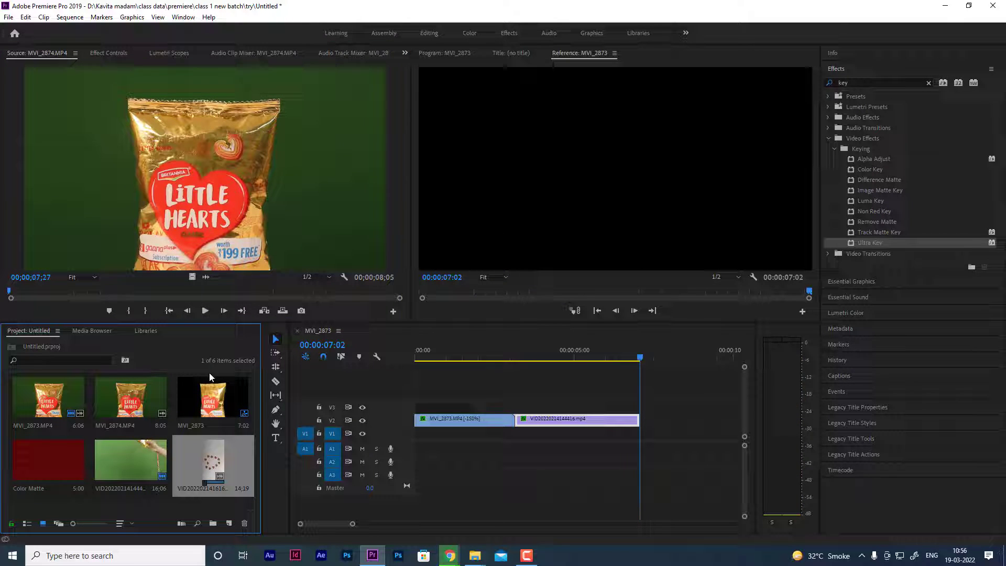
{"action": "left_click", "coordinate": [206, 311]}
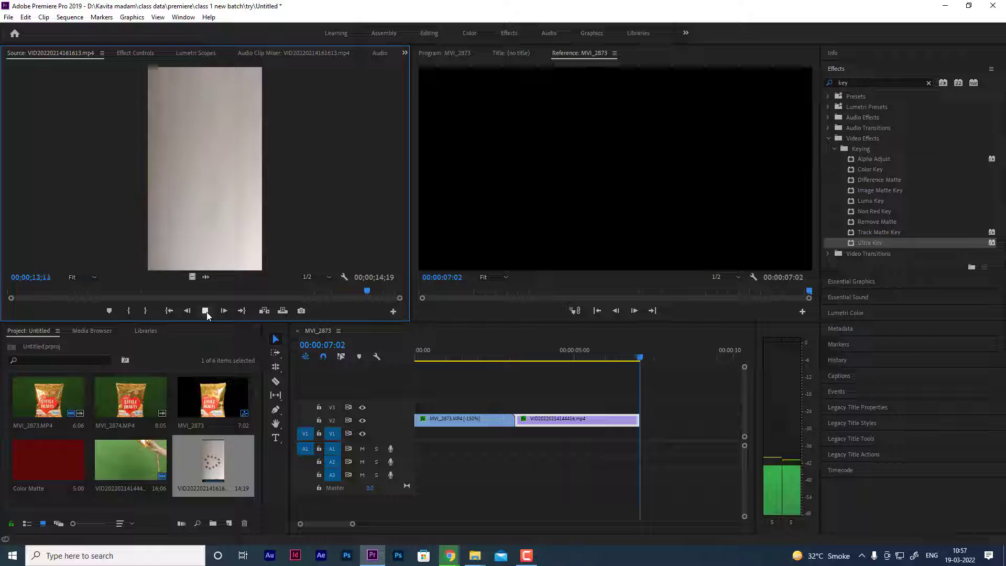
{"action": "left_click", "coordinate": [205, 311]}
{"action": "left_click", "coordinate": [205, 468]}
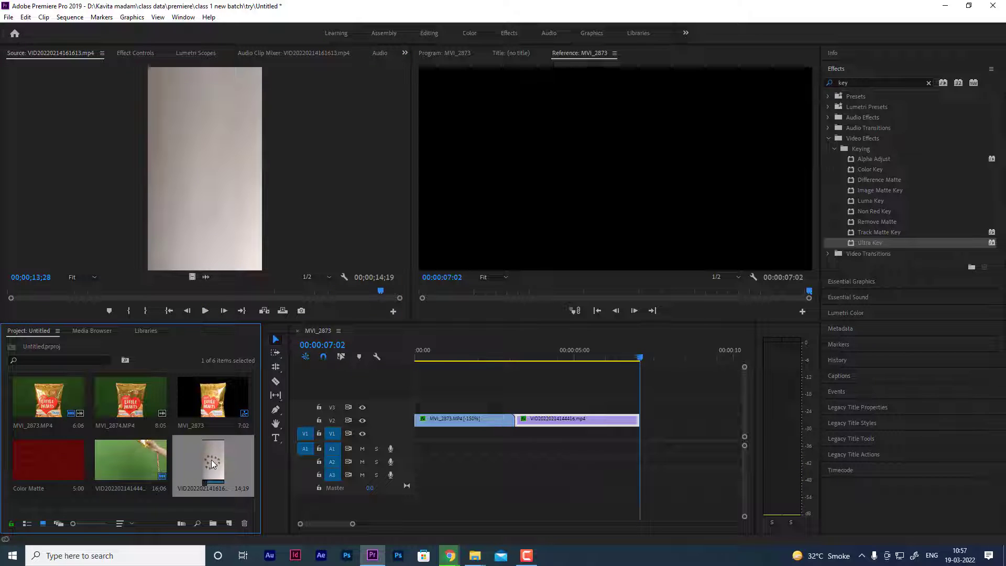
{"action": "key", "text": "Delete"}
{"action": "double_click", "coordinate": [214, 460]}
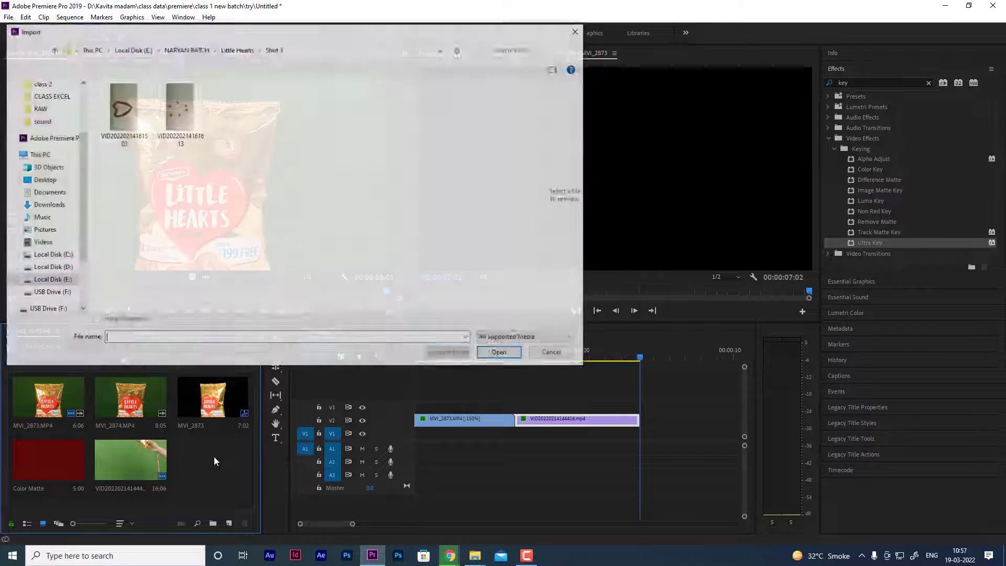
{"action": "double_click", "coordinate": [137, 107]}
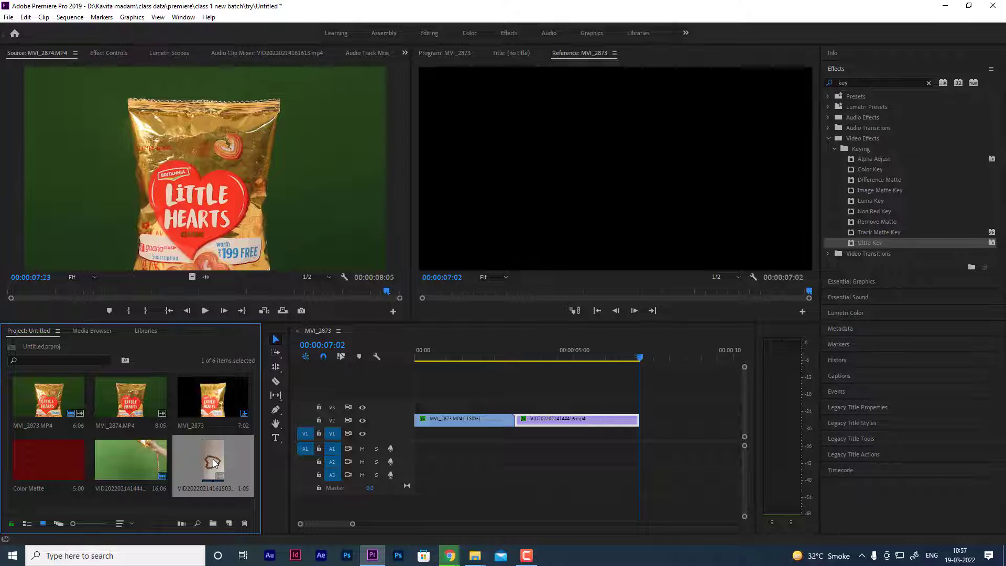
{"action": "left_click_drag", "start_coordinate": [213, 462], "coordinate": [645, 422]}
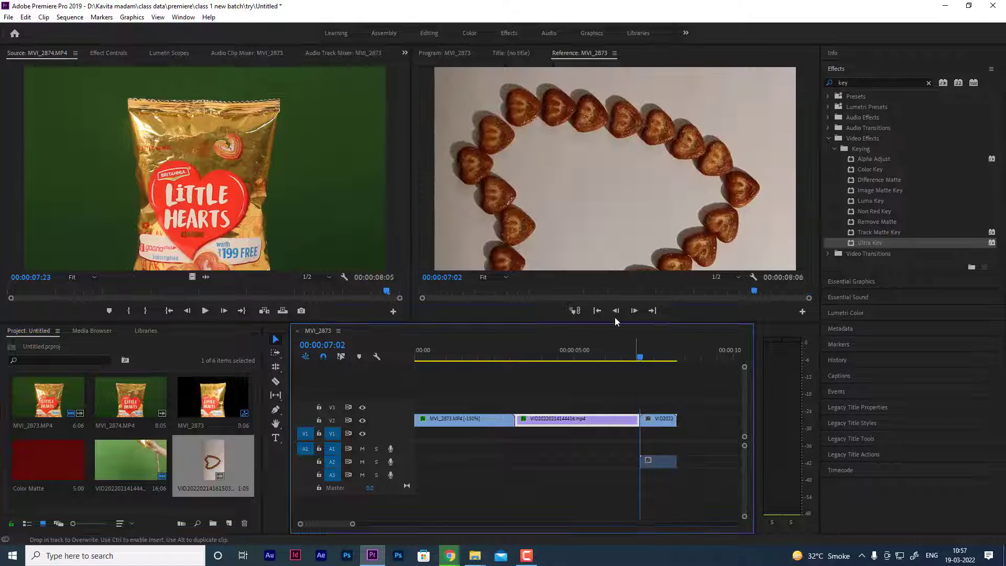
{"action": "key", "text": "space"}
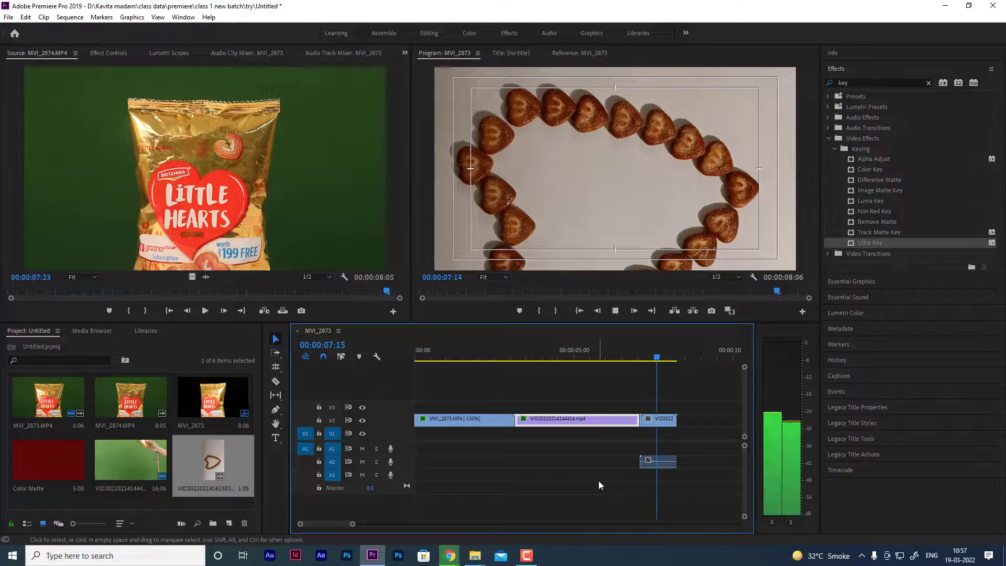
{"action": "key", "text": "space"}
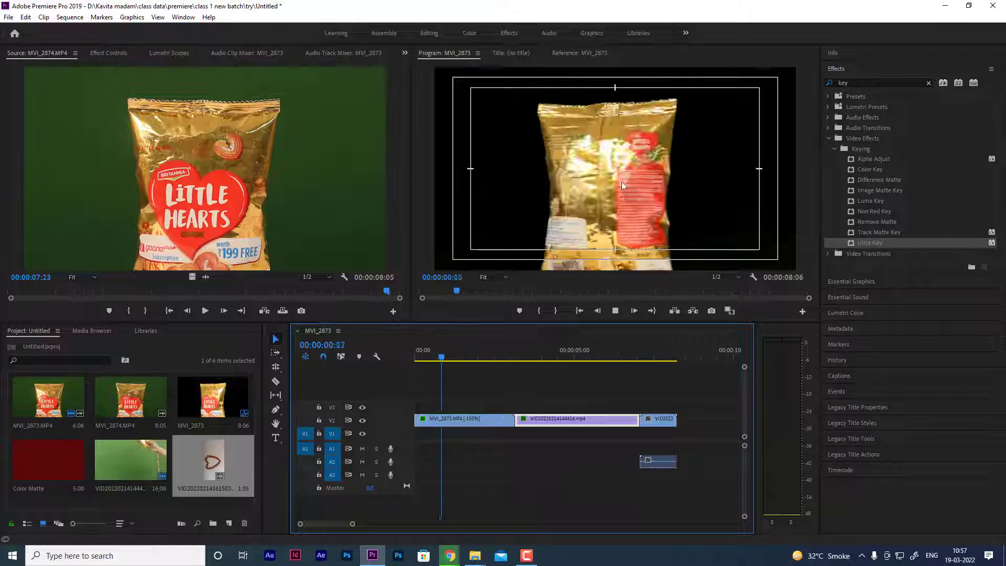
{"action": "left_click", "coordinate": [600, 361]}
{"action": "left_click", "coordinate": [651, 360]}
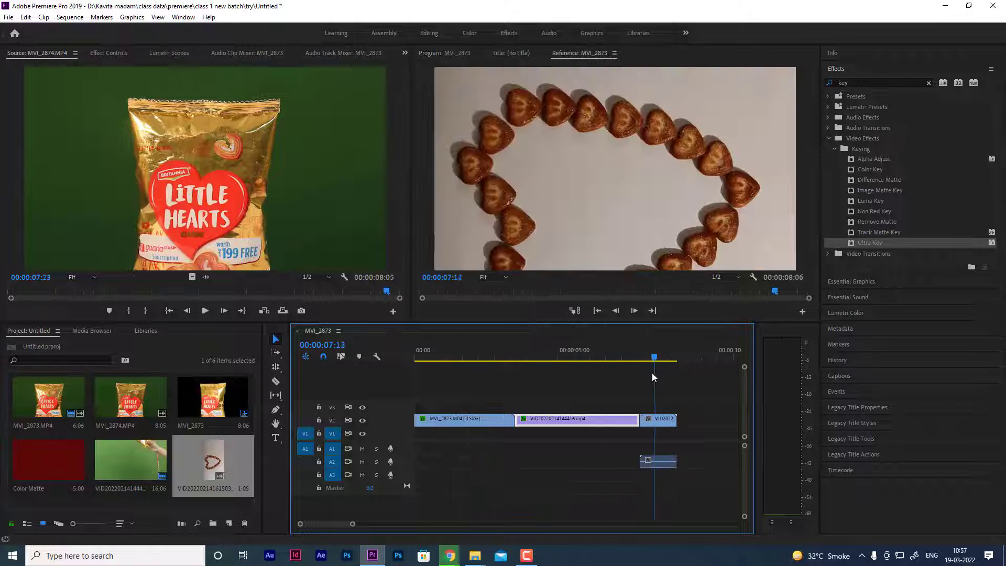
{"action": "left_click", "coordinate": [668, 424]}
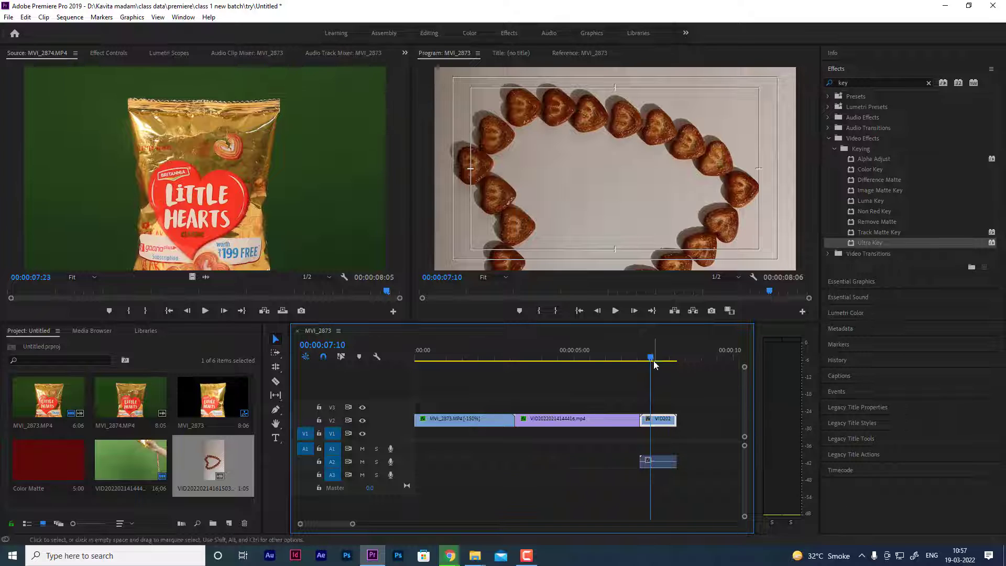
{"action": "left_click", "coordinate": [558, 359]}
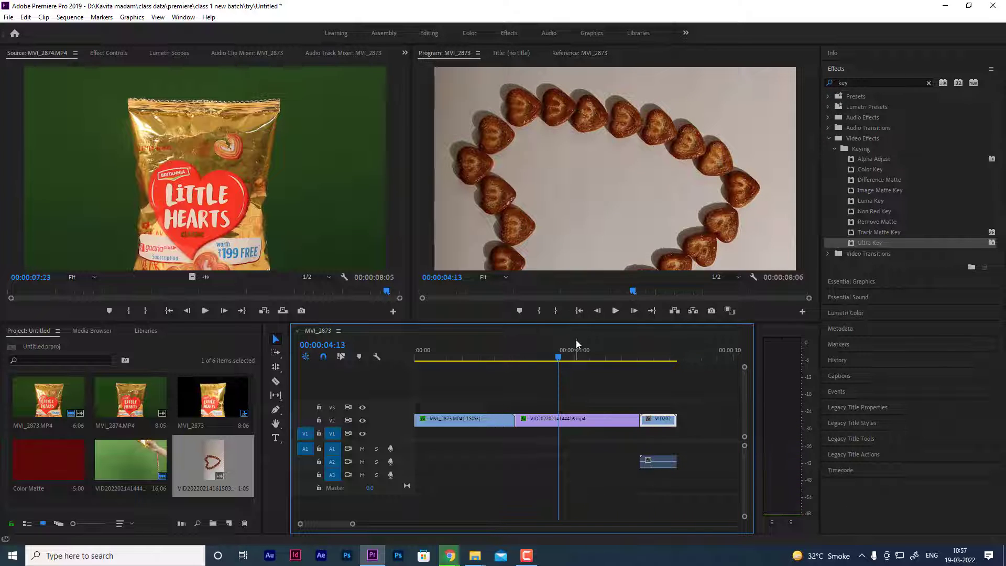
{"action": "left_click", "coordinate": [565, 417]}
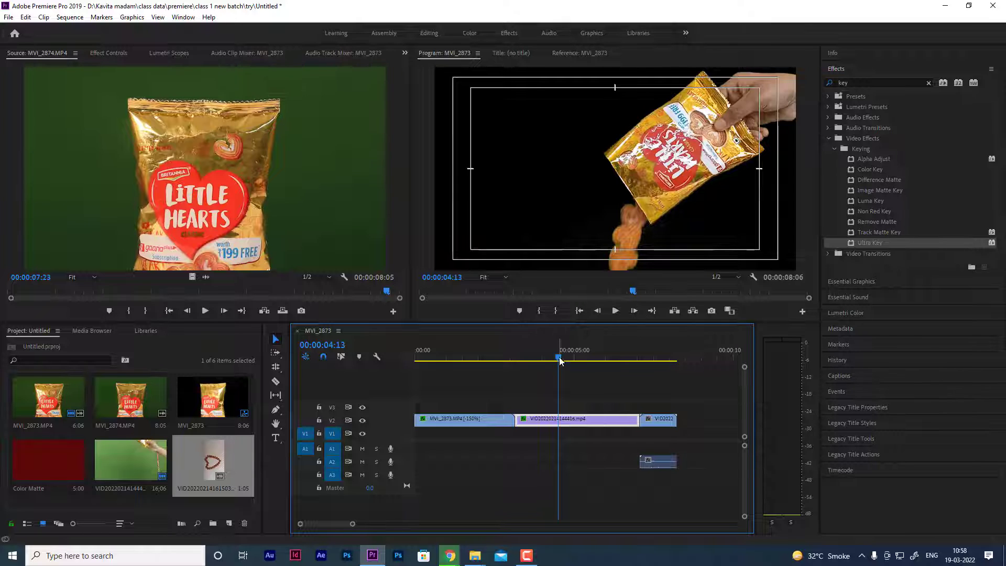
{"action": "left_click_drag", "start_coordinate": [559, 361], "coordinate": [646, 361]}
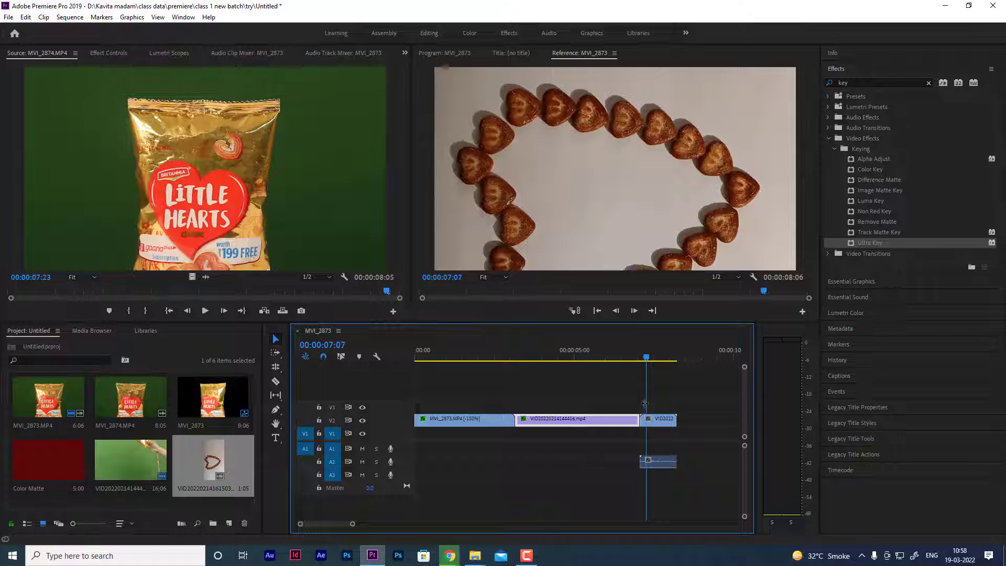
{"action": "left_click", "coordinate": [657, 418]}
Scale the heart-arrangement clip to 91 in Effect Controls
{"action": "left_click", "coordinate": [108, 53]}
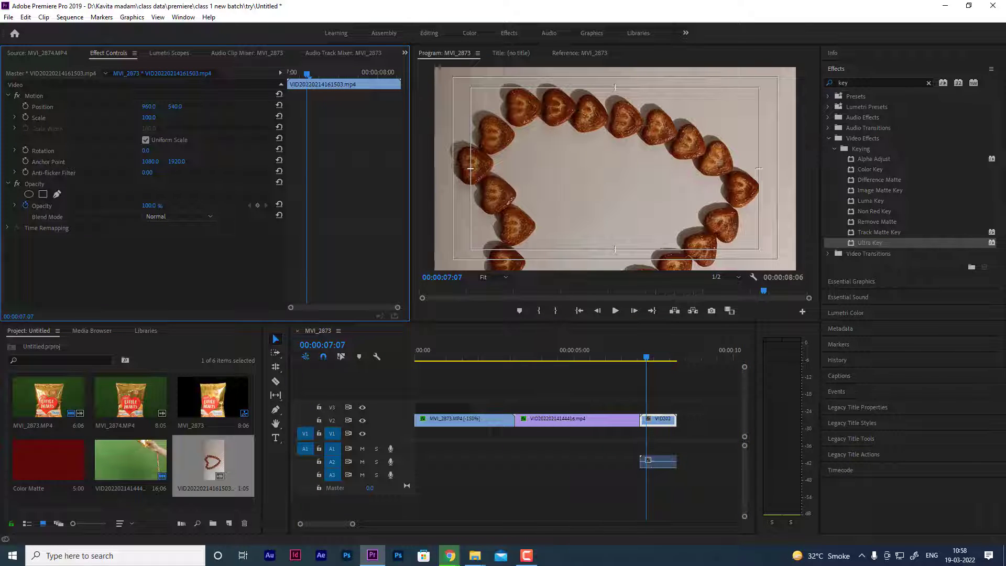
{"action": "mouse_move", "coordinate": [149, 117]}
{"action": "left_mouse_down"}
{"action": "mouse_move", "coordinate": [121, 117]}
{"action": "mouse_move", "coordinate": [140, 117]}
{"action": "left_mouse_up"}
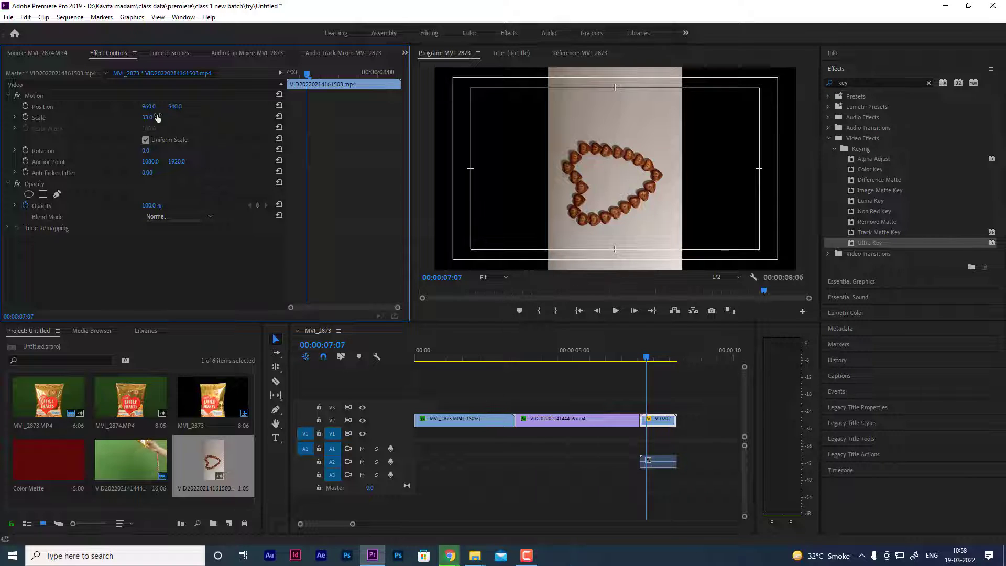
{"action": "mouse_move", "coordinate": [652, 358]}
{"action": "left_mouse_down"}
{"action": "mouse_move", "coordinate": [492, 367]}
{"action": "mouse_move", "coordinate": [652, 391]}
{"action": "left_mouse_up"}
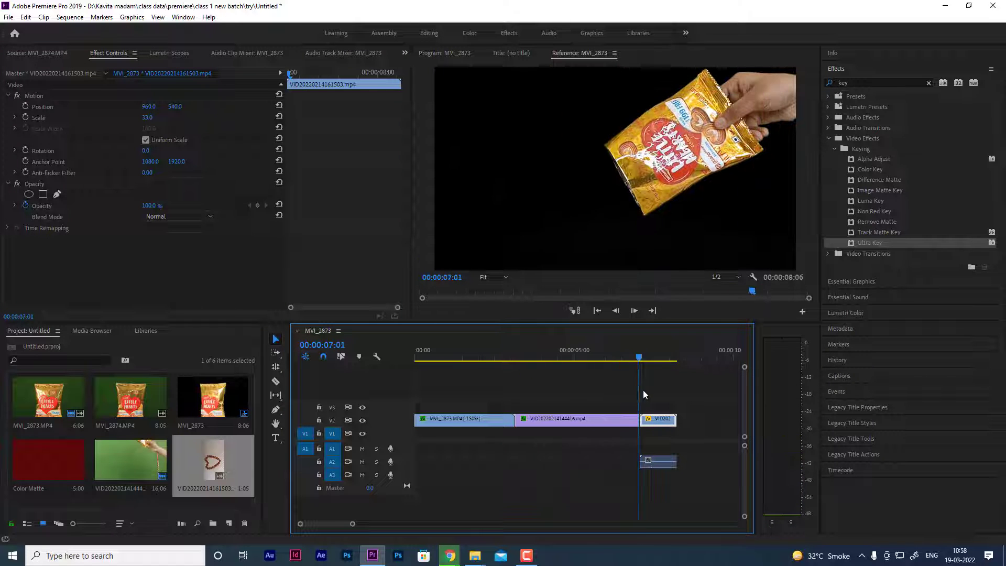
{"action": "left_click", "coordinate": [445, 53]}
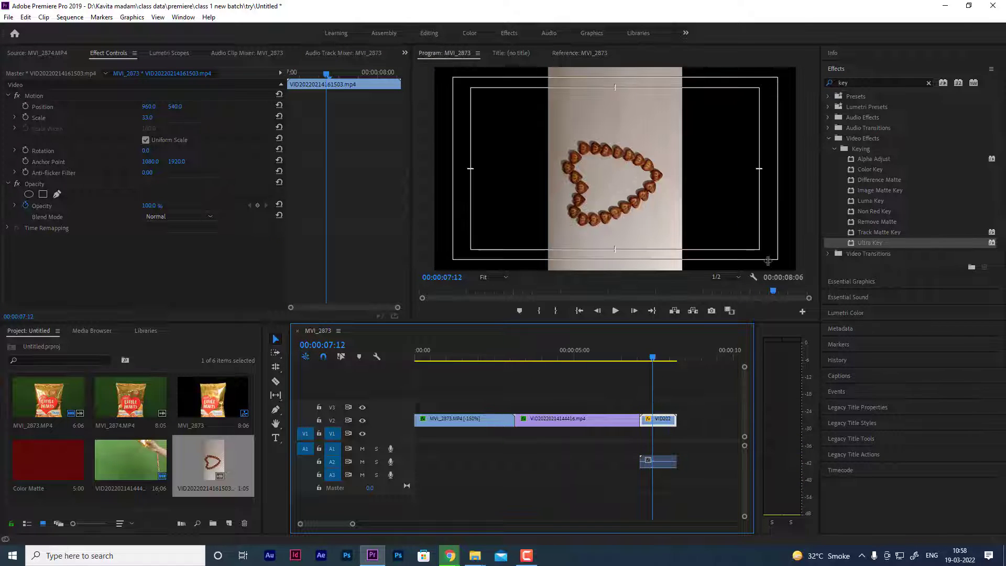
{"action": "left_click", "coordinate": [147, 118]}
{"action": "type", "text": "66"}
{"action": "key", "text": "Return"}
{"action": "left_click_drag", "start_coordinate": [148, 117], "coordinate": [166, 118]}
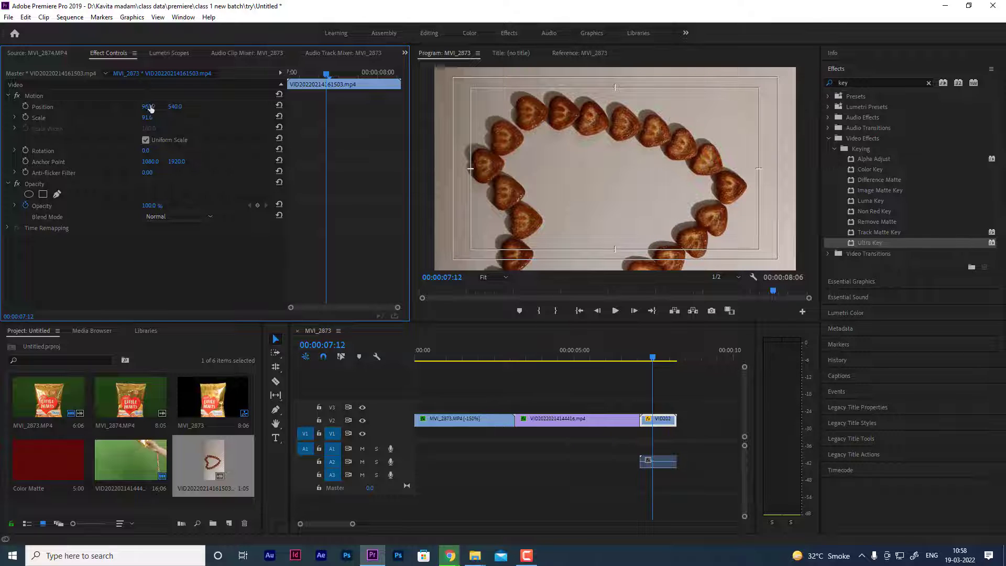
Position the heart-arrangement clip at 978, 346 and select the heart-ring clip on V2
{"action": "left_click_drag", "start_coordinate": [149, 106], "coordinate": [169, 106]}
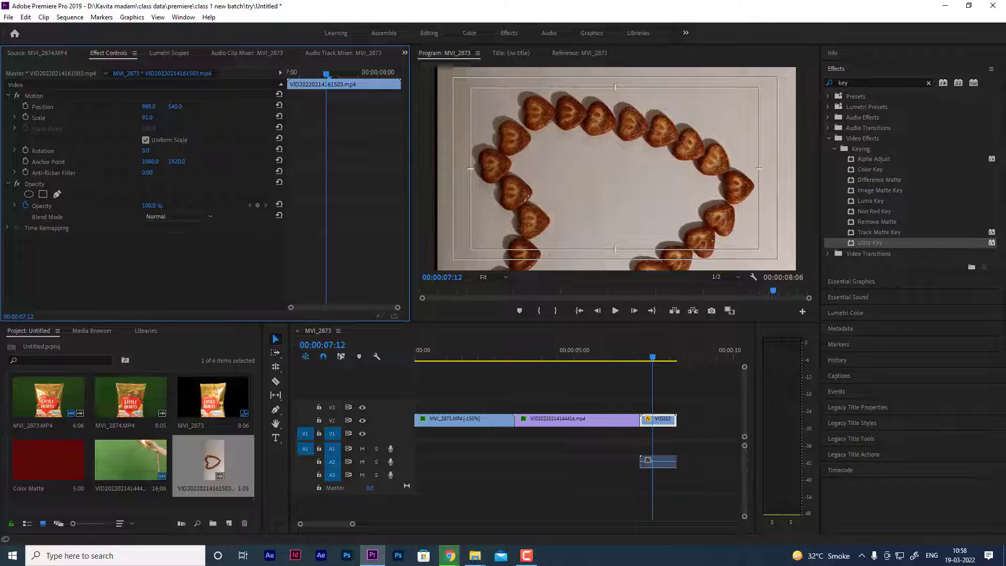
{"action": "left_click", "coordinate": [148, 106]}
{"action": "type", "text": "978"}
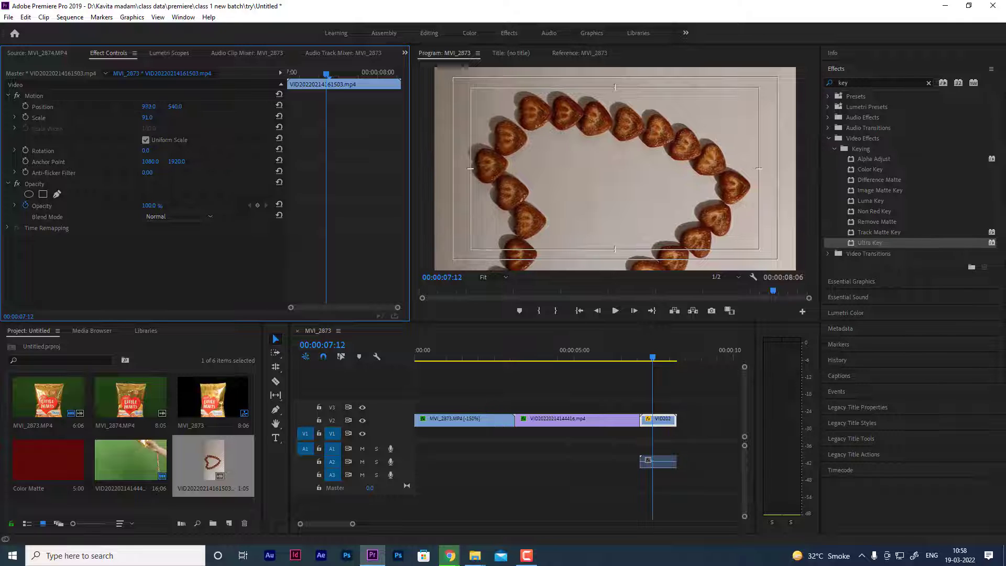
{"action": "key", "text": "Return"}
{"action": "mouse_move", "coordinate": [174, 103]}
{"action": "left_mouse_down"}
{"action": "mouse_move", "coordinate": [147, 103]}
{"action": "mouse_move", "coordinate": [608, 152]}
{"action": "left_mouse_up"}
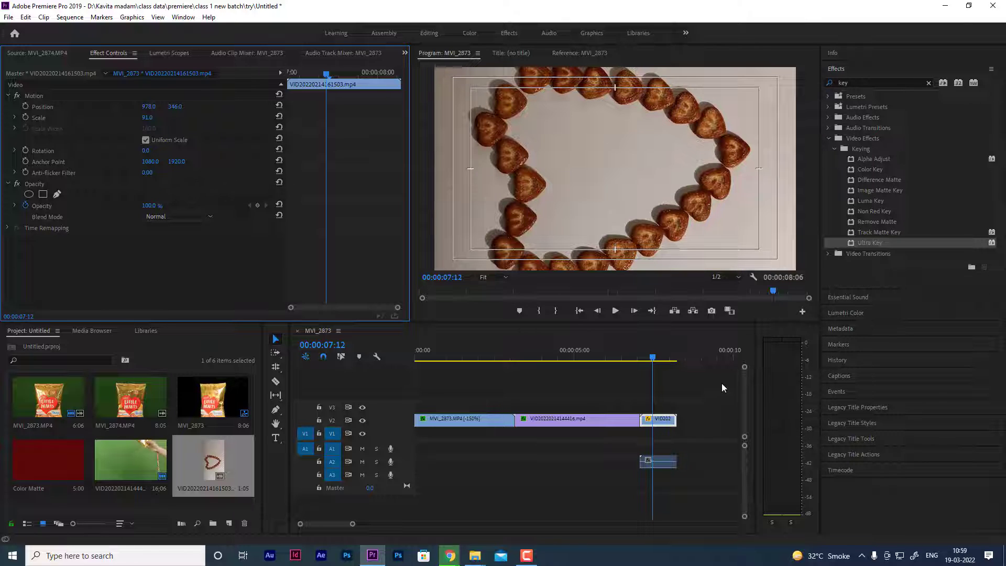
{"action": "mouse_move", "coordinate": [707, 450]}
{"action": "left_mouse_down"}
{"action": "mouse_move", "coordinate": [679, 394]}
{"action": "mouse_move", "coordinate": [689, 466]}
{"action": "left_mouse_up"}
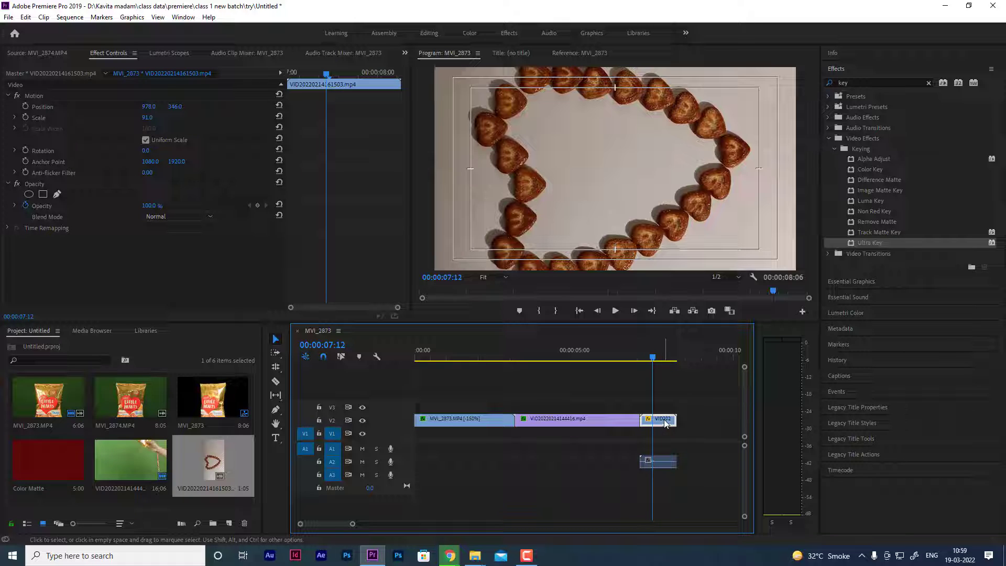
Delete the V2 heart-ring clip, import VID20220214161613.mp4, and place it at the end of V2
{"action": "key", "text": "Delete"}
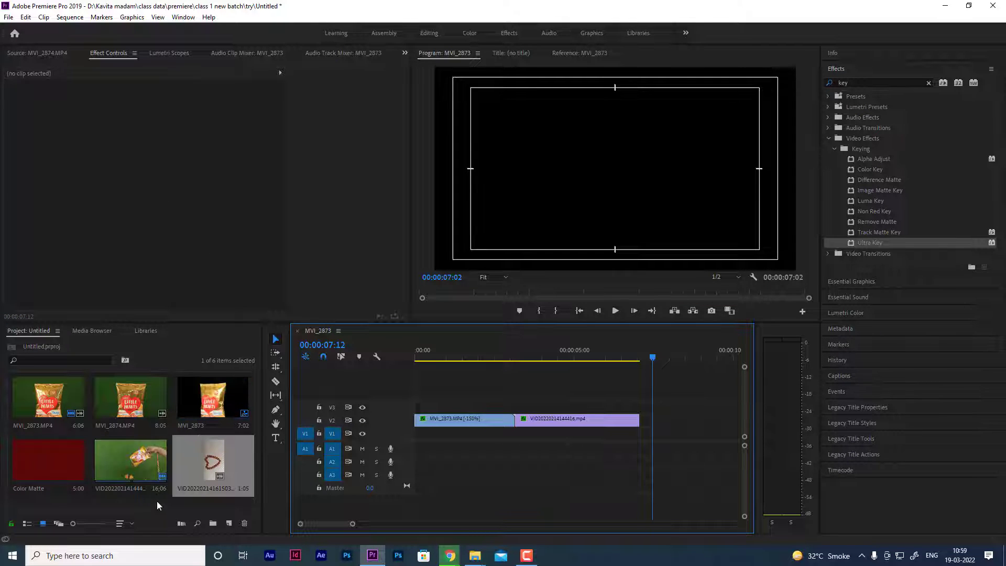
{"action": "left_click", "coordinate": [27, 523]}
{"action": "double_click", "coordinate": [134, 485]}
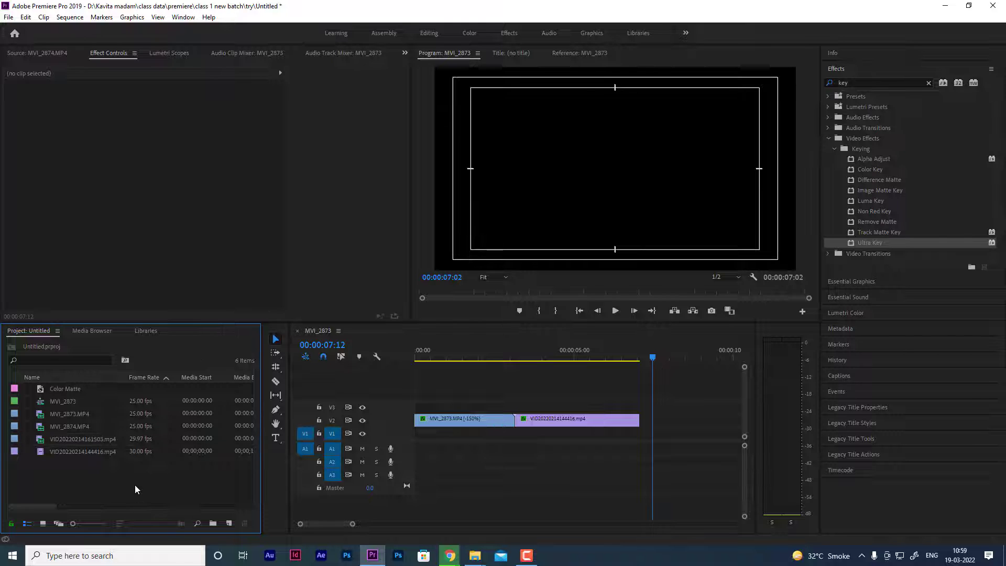
{"action": "double_click", "coordinate": [181, 120]}
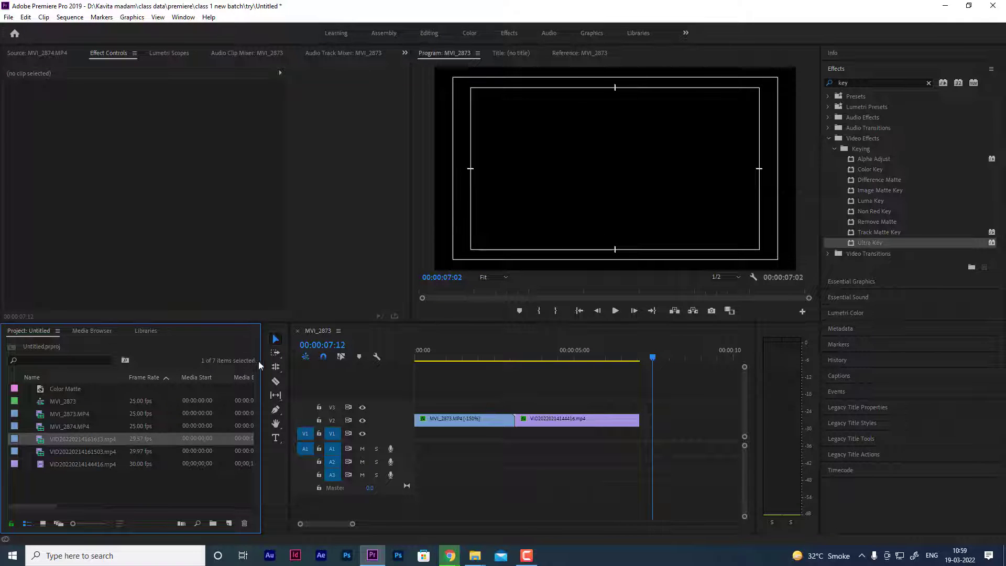
{"action": "left_click", "coordinate": [43, 523]}
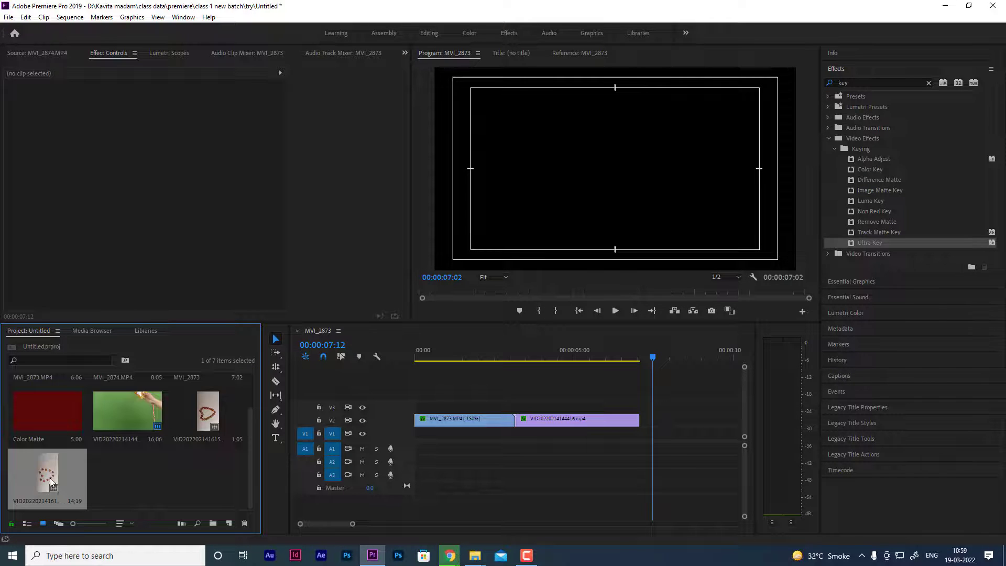
{"action": "left_click_drag", "start_coordinate": [51, 482], "coordinate": [650, 428]}
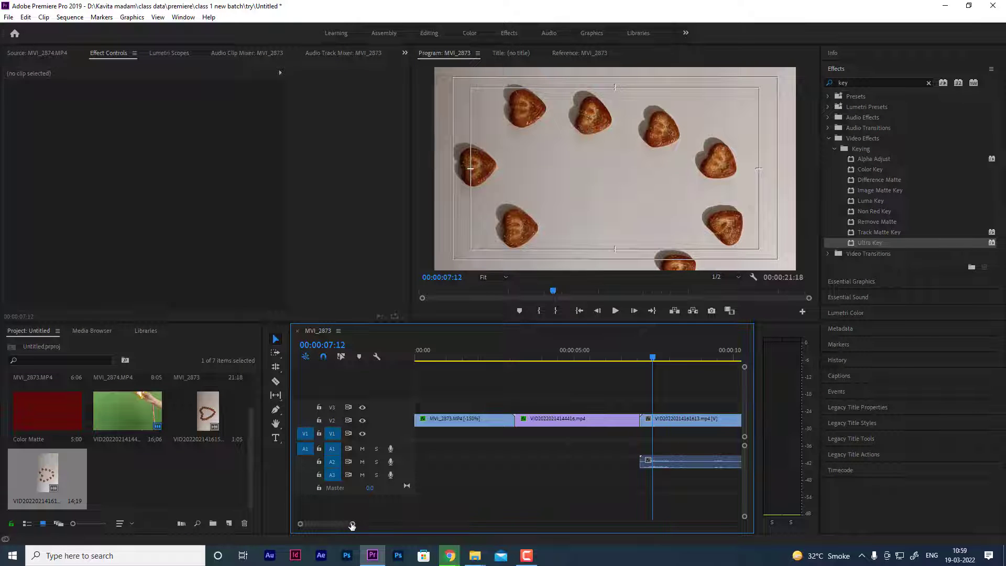
Unlink the new heart clip, delete its A2 audio, and preview the footage
{"action": "left_click_drag", "start_coordinate": [352, 524], "coordinate": [427, 524]}
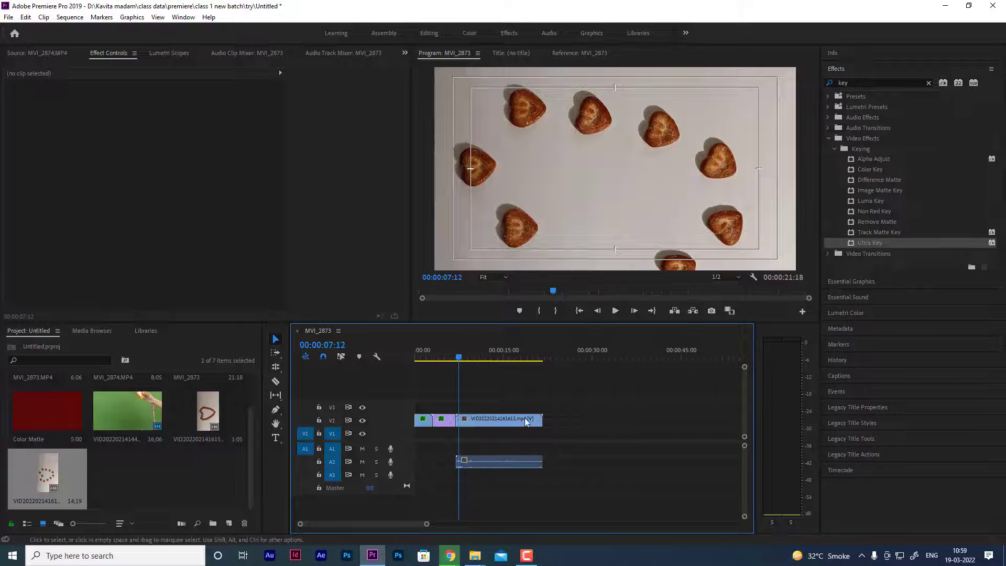
{"action": "left_click_drag", "start_coordinate": [579, 400], "coordinate": [479, 481]}
{"action": "right_click", "coordinate": [503, 424]}
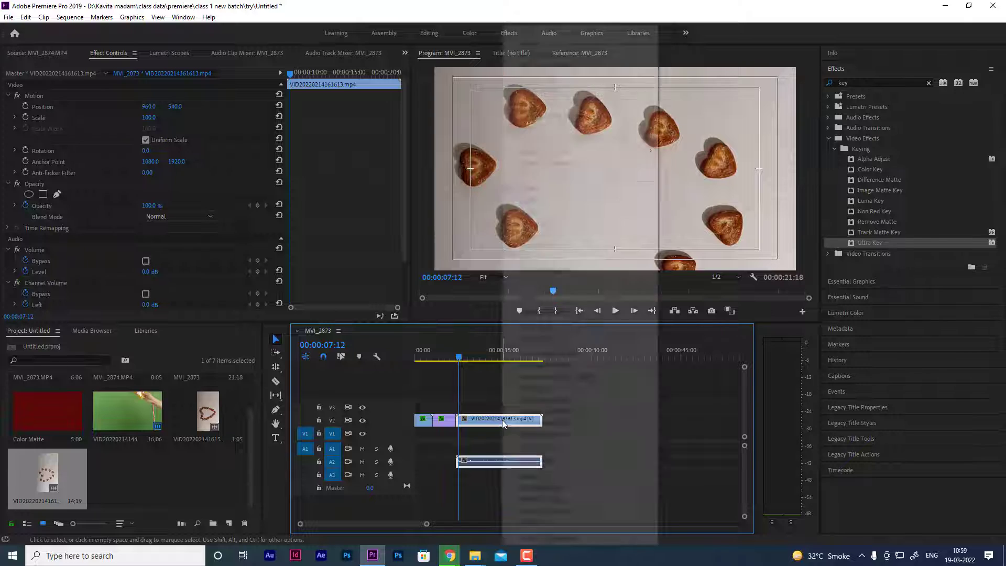
{"action": "left_click", "coordinate": [539, 200]}
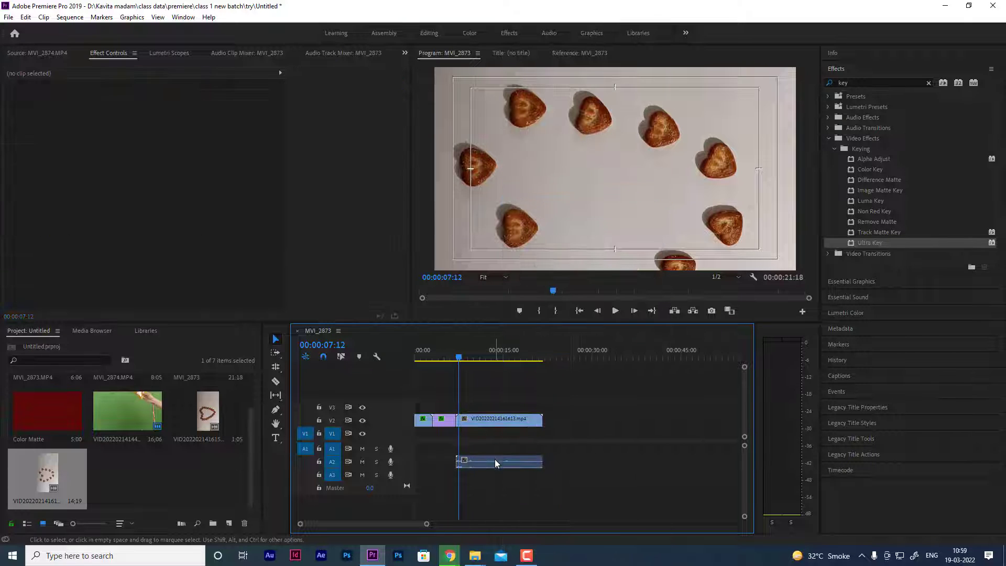
{"action": "left_click", "coordinate": [494, 459]}
{"action": "key", "text": "Delete"}
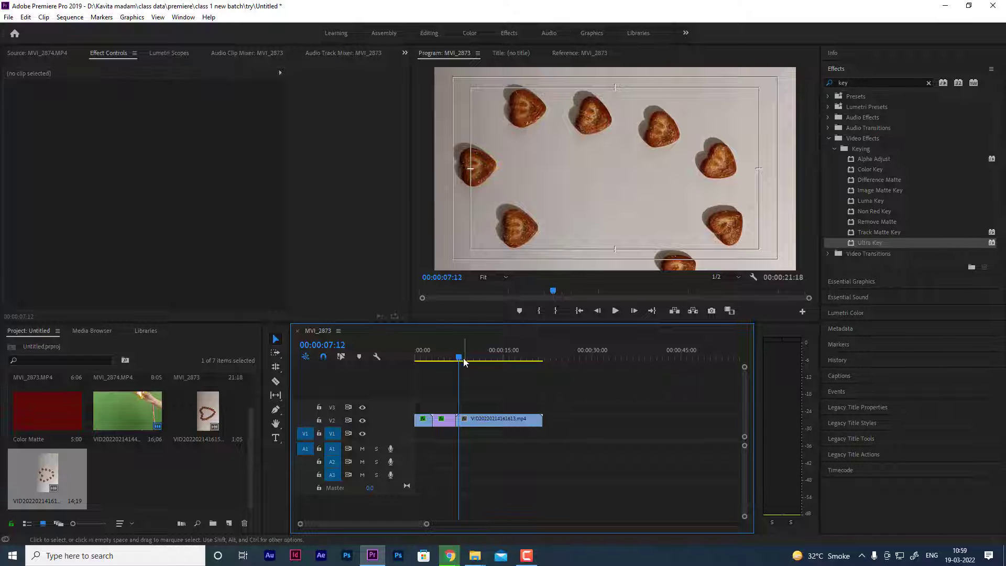
{"action": "key", "text": "space"}
{"action": "left_click_drag", "start_coordinate": [508, 360], "coordinate": [463, 373]}
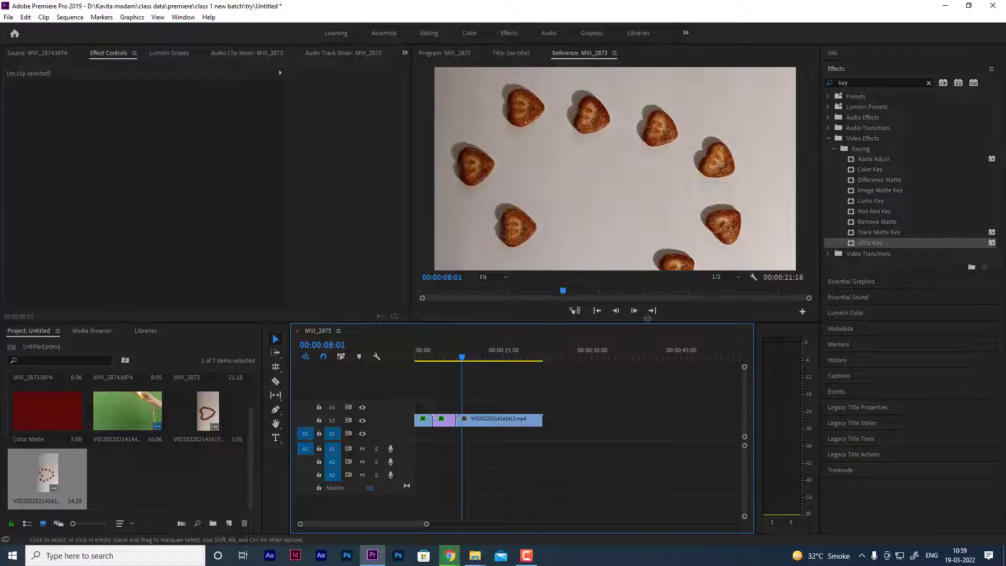
{"action": "left_click", "coordinate": [463, 268]}
{"action": "key", "text": "space"}
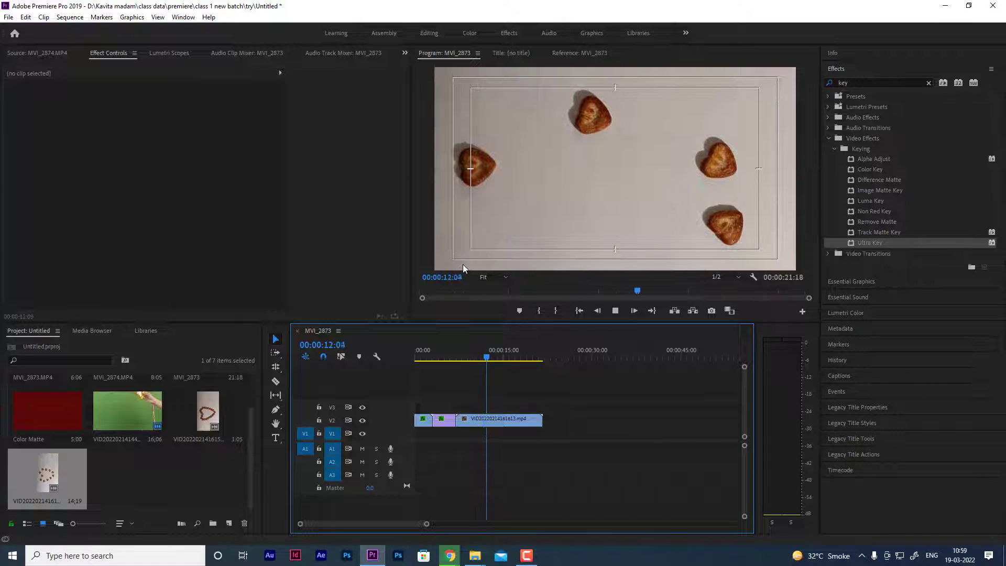
{"action": "key", "text": "space"}
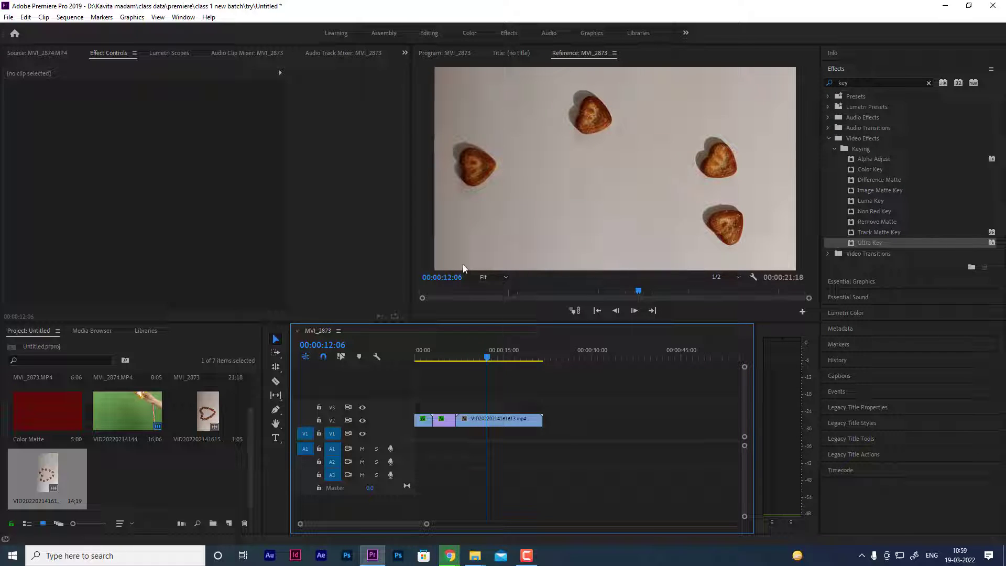
{"action": "key", "text": "space"}
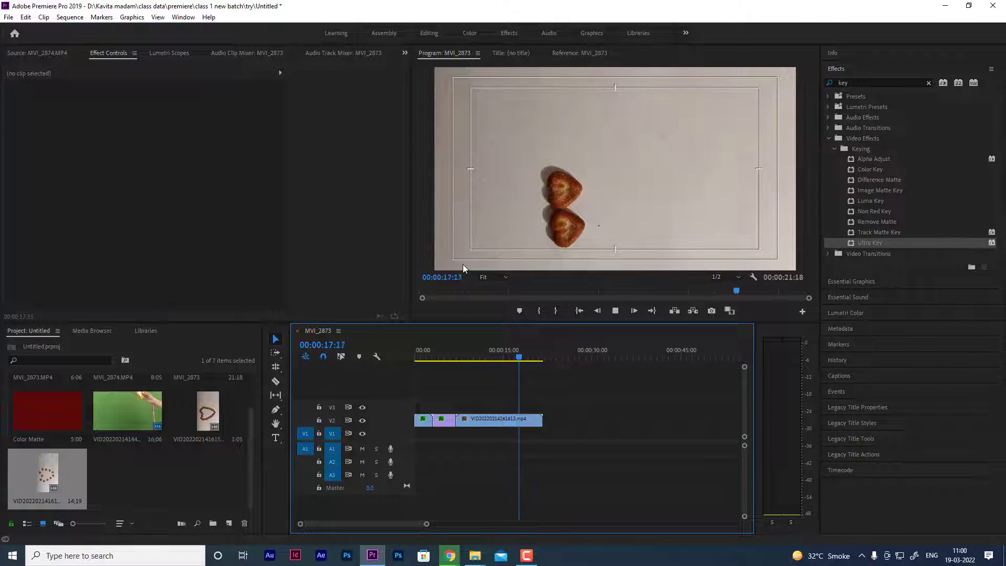
{"action": "key", "text": "space"}
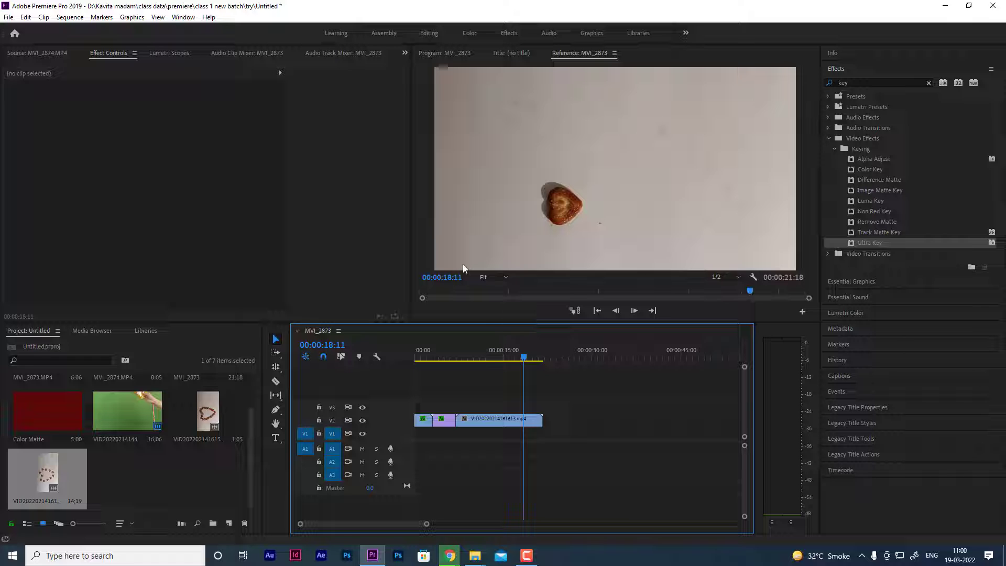
{"action": "key", "text": "space"}
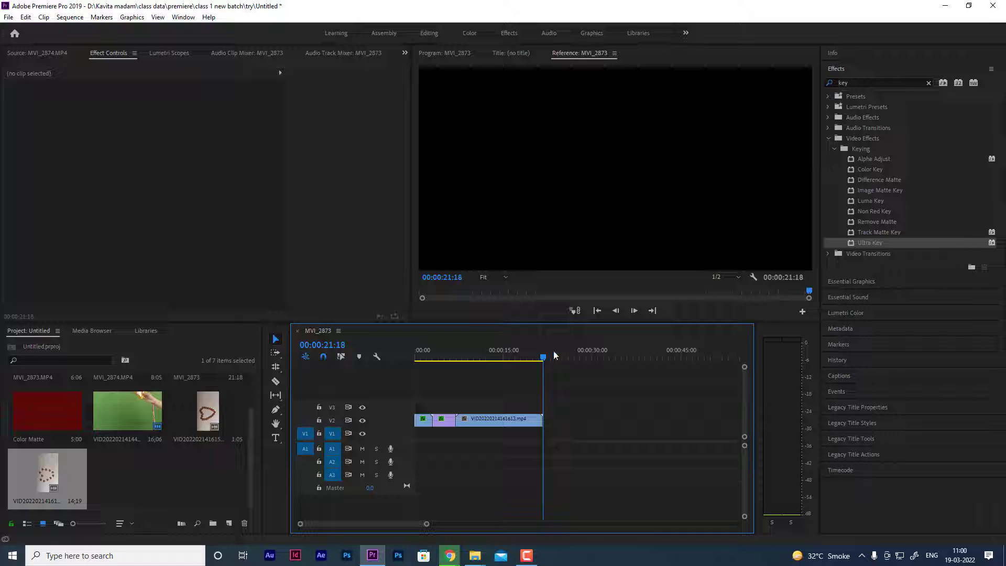
{"action": "left_click_drag", "start_coordinate": [547, 358], "coordinate": [454, 375]}
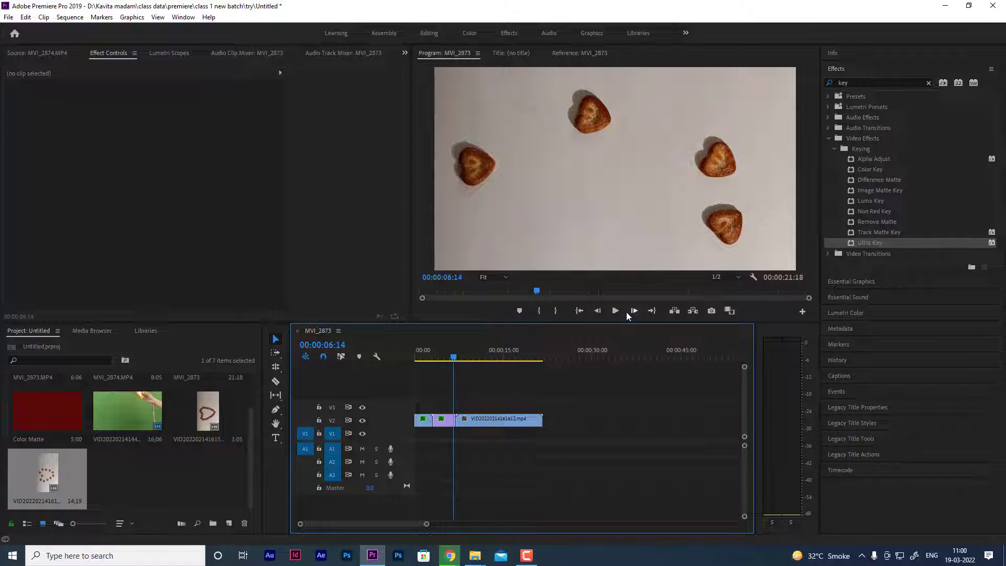
{"action": "key", "text": "space"}
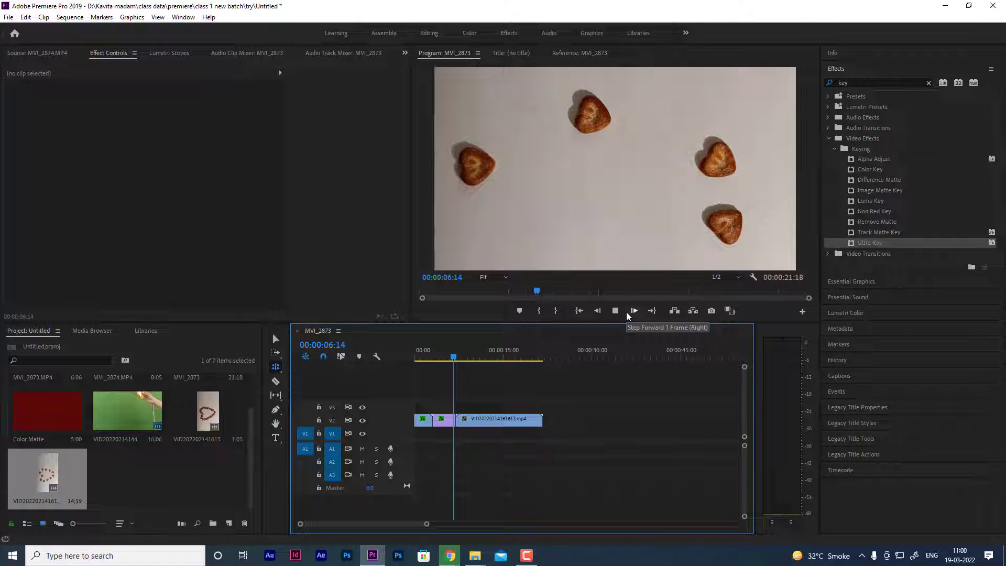
{"action": "left_click", "coordinate": [617, 311]}
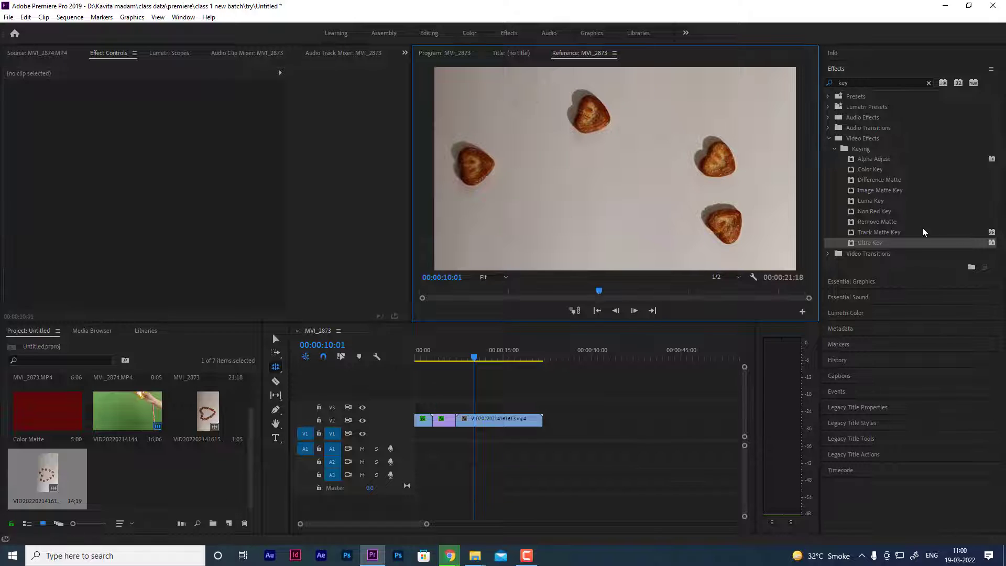
{"action": "left_click", "coordinate": [872, 245]}
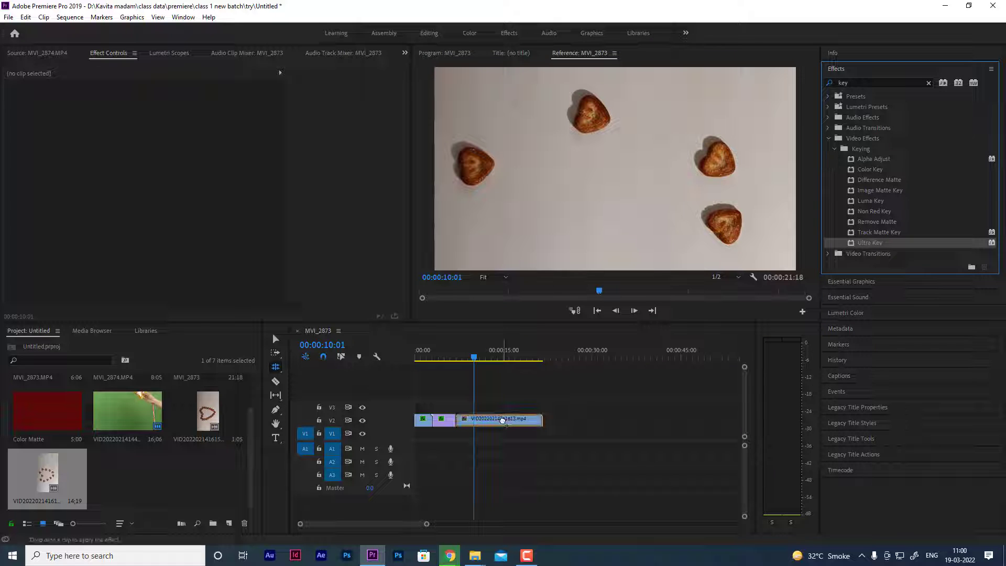
{"action": "left_click_drag", "start_coordinate": [873, 245], "coordinate": [503, 420]}
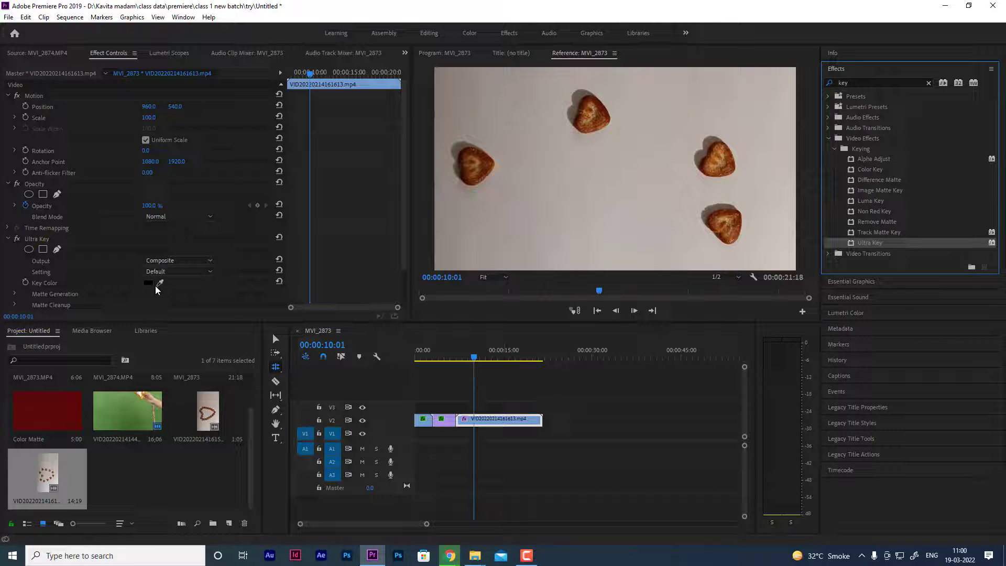
{"action": "mouse_move", "coordinate": [160, 283]}
{"action": "left_mouse_down"}
{"action": "mouse_move", "coordinate": [612, 190]}
{"action": "mouse_move", "coordinate": [595, 194]}
{"action": "left_mouse_up"}
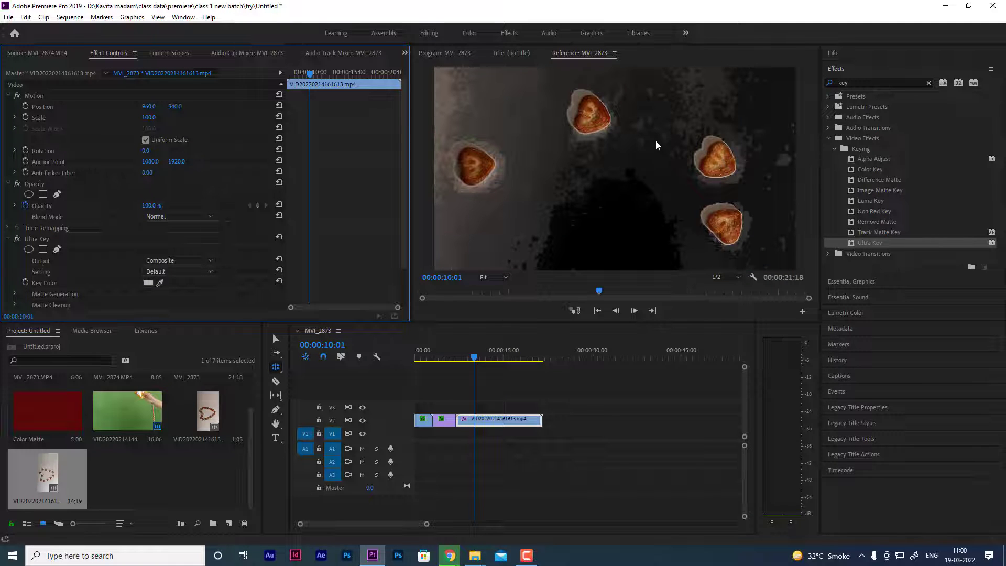
{"action": "key", "text": "Delete"}
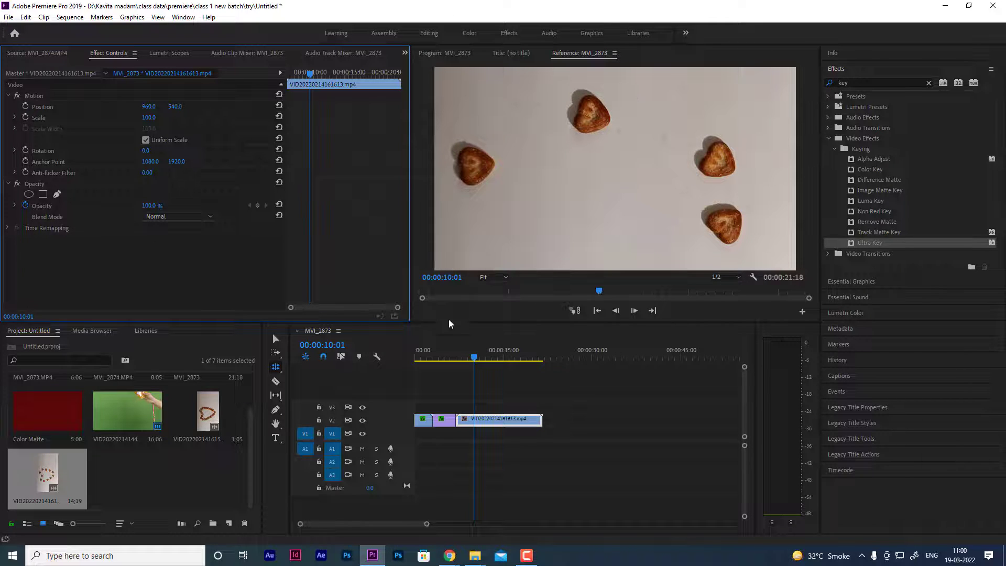
{"action": "left_click", "coordinate": [505, 360]}
{"action": "left_click_drag", "start_coordinate": [512, 363], "coordinate": [483, 366]}
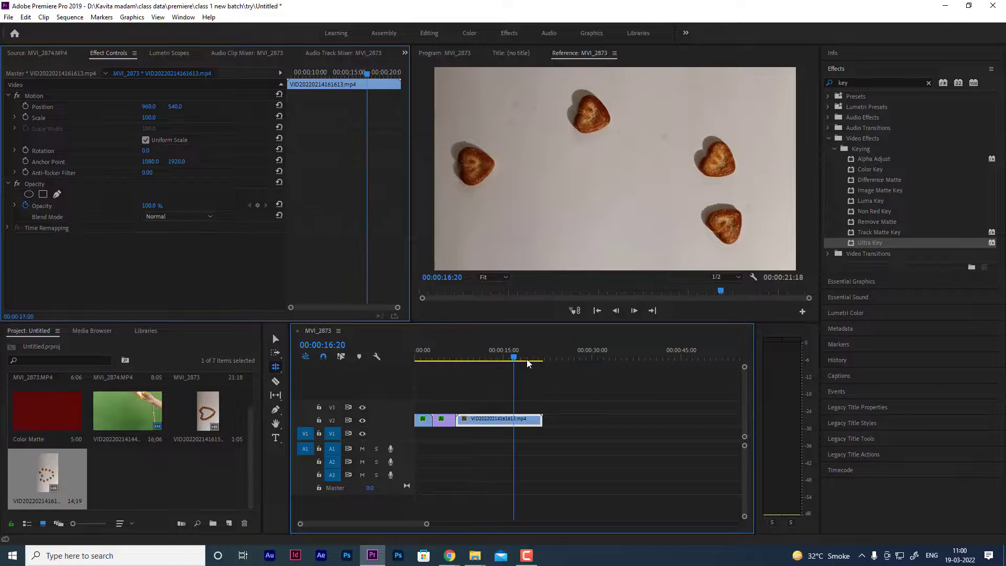